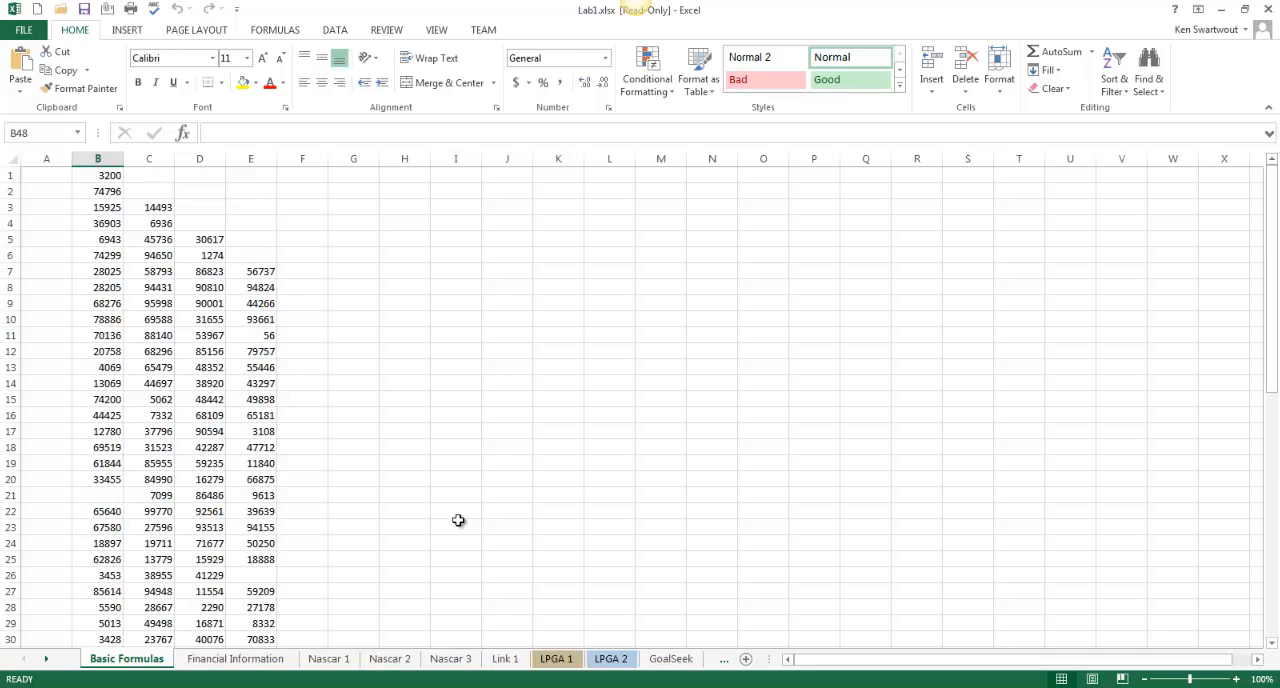
Insert an AVERAGE formula covering B1:B47 in the Average cell of column B (B48)
scroll(458, 520, "down", 13)
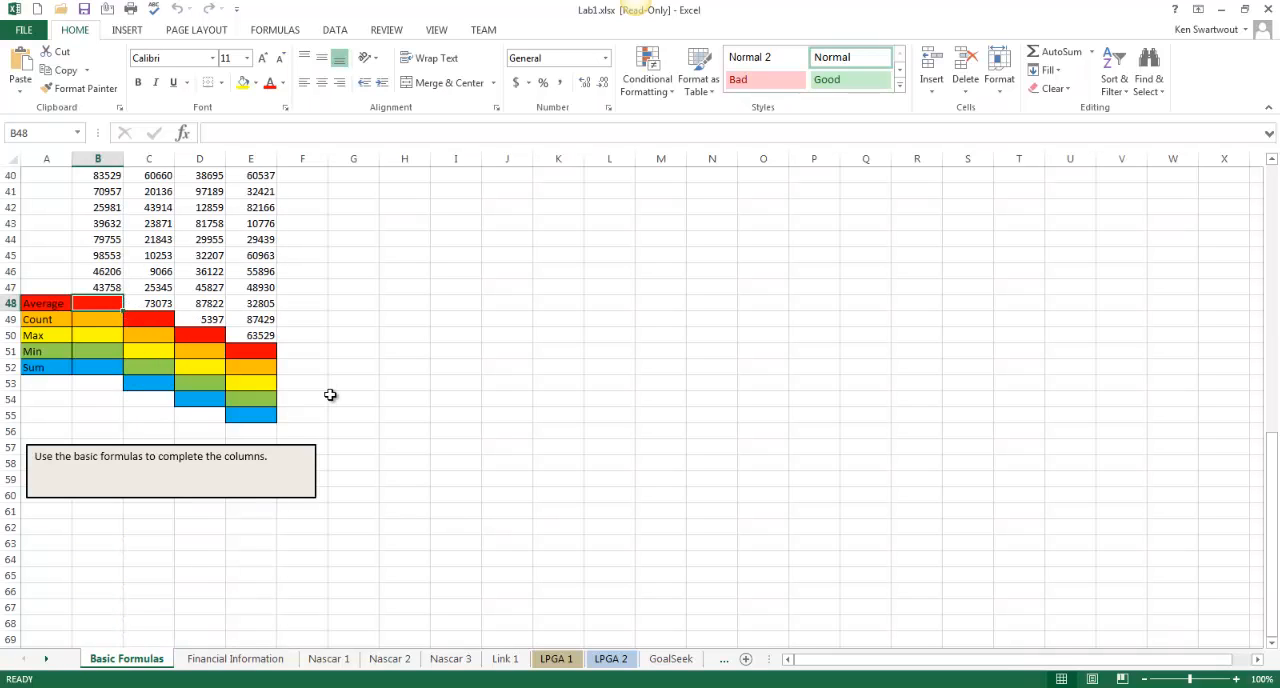
scroll(418, 423, "up", 1)
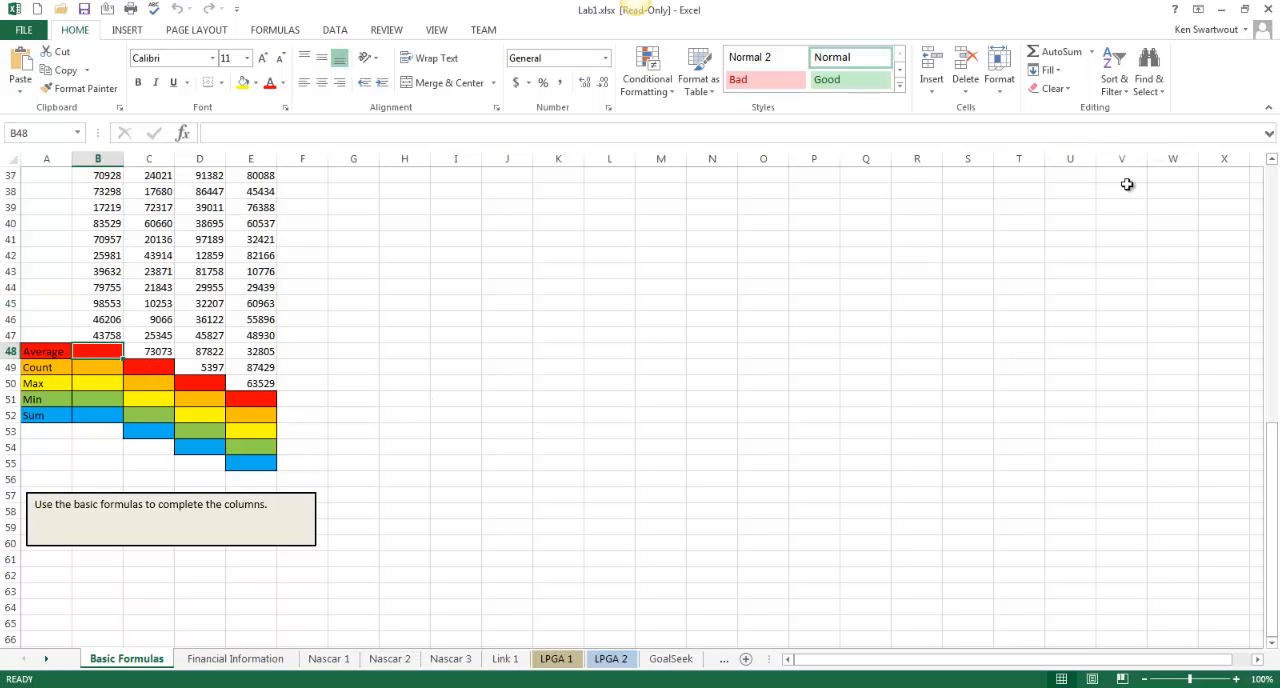
left_click(1091, 53)
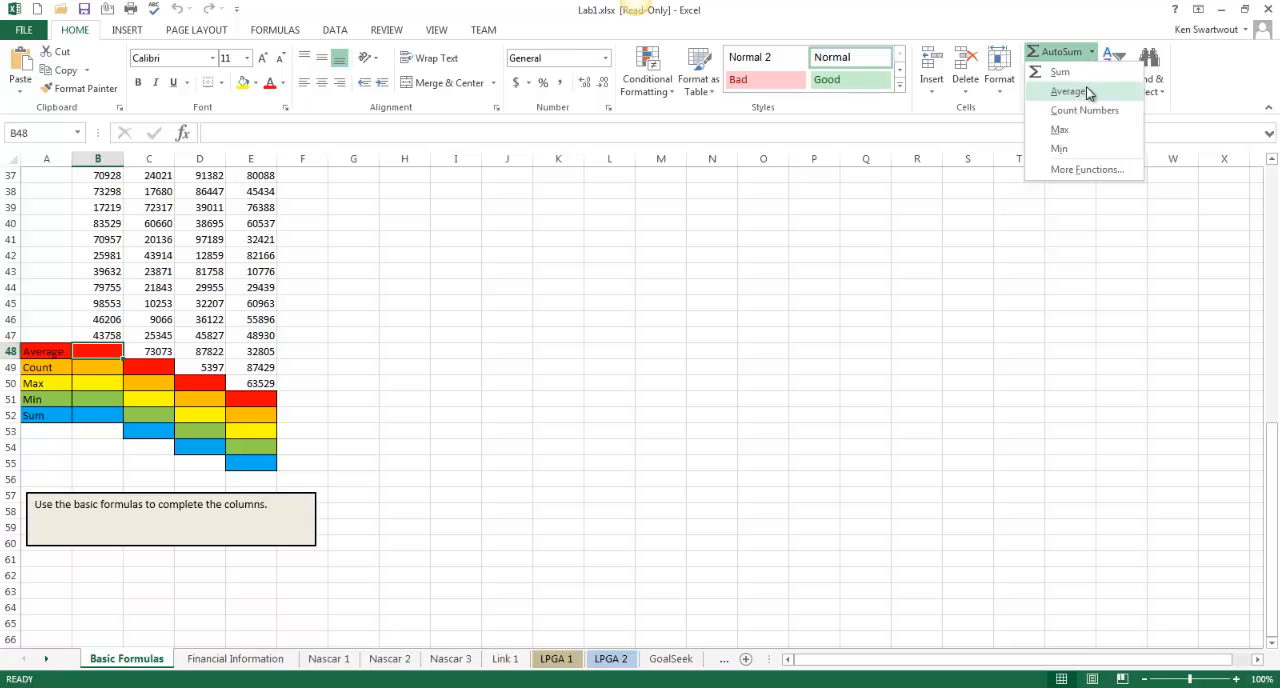
left_click(1086, 96)
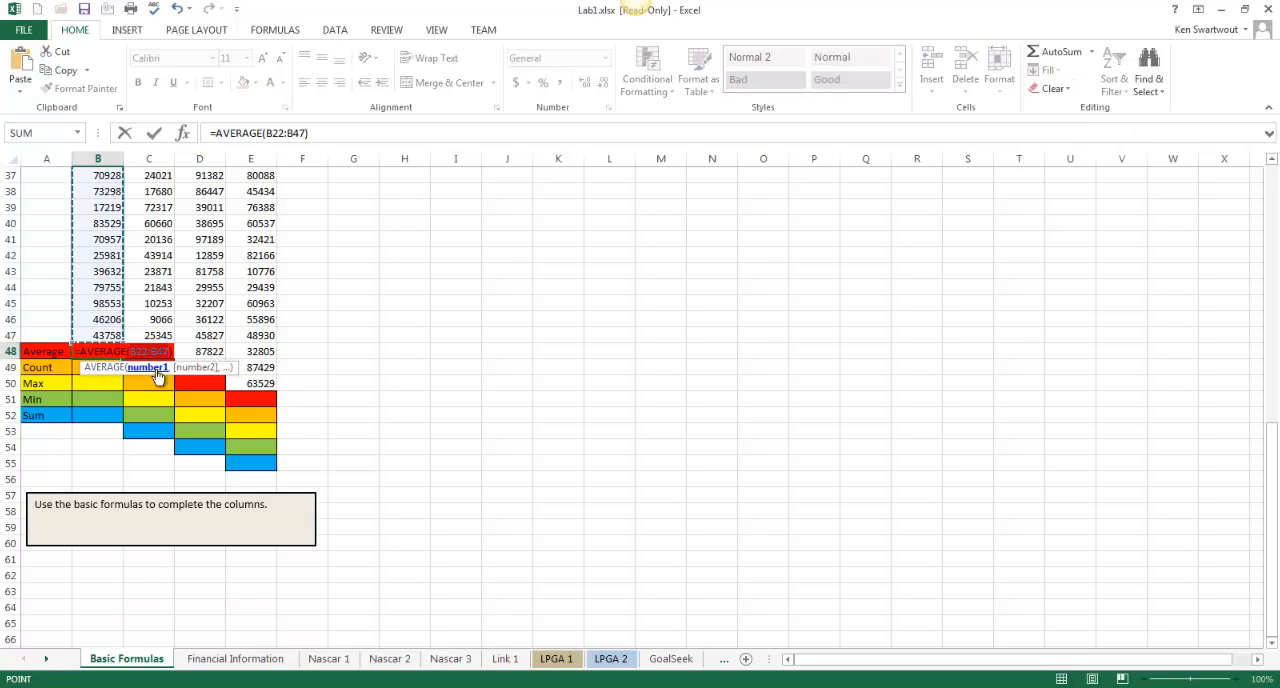
scroll(143, 366, "up", 9)
scroll(97, 443, "down", 7)
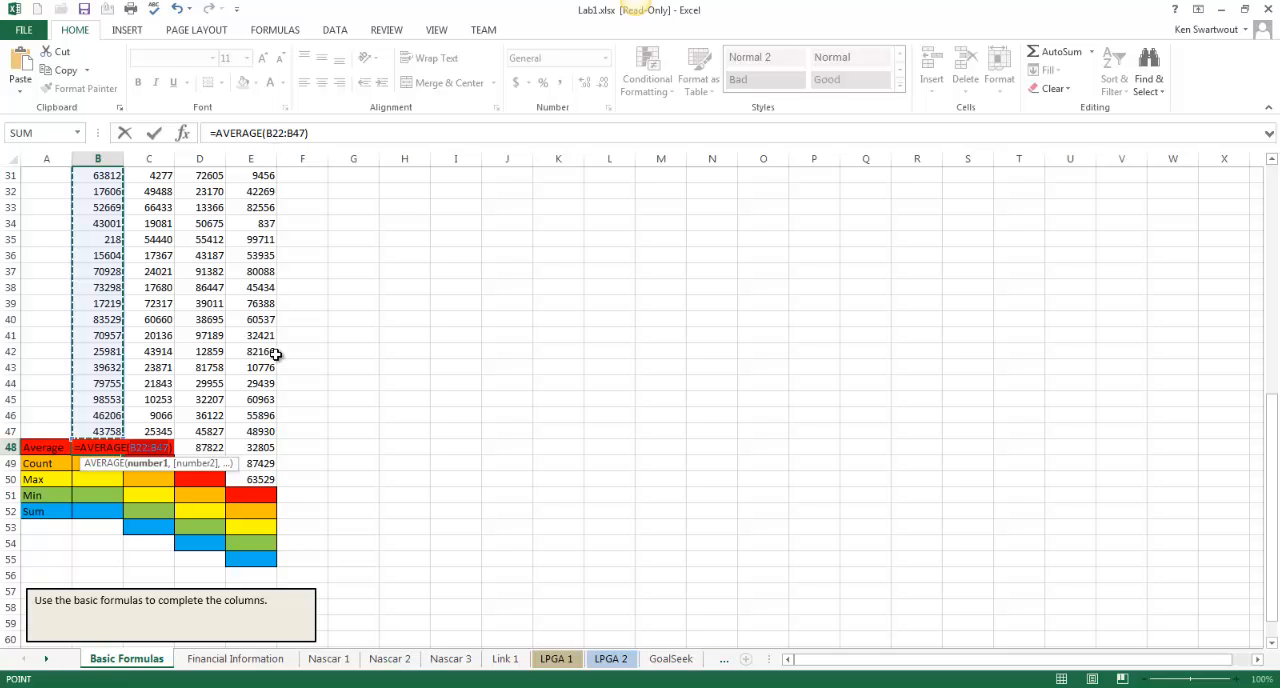
scroll(189, 359, "up", 10)
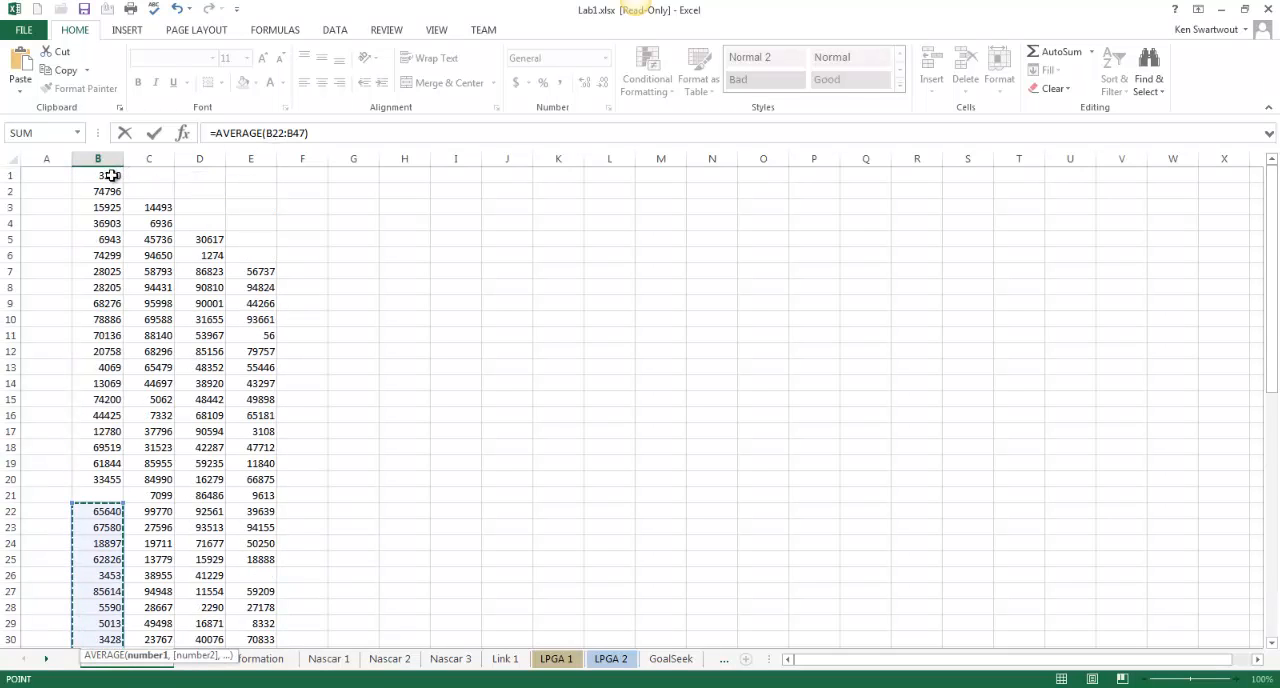
left_click_drag(110, 176, 108, 563)
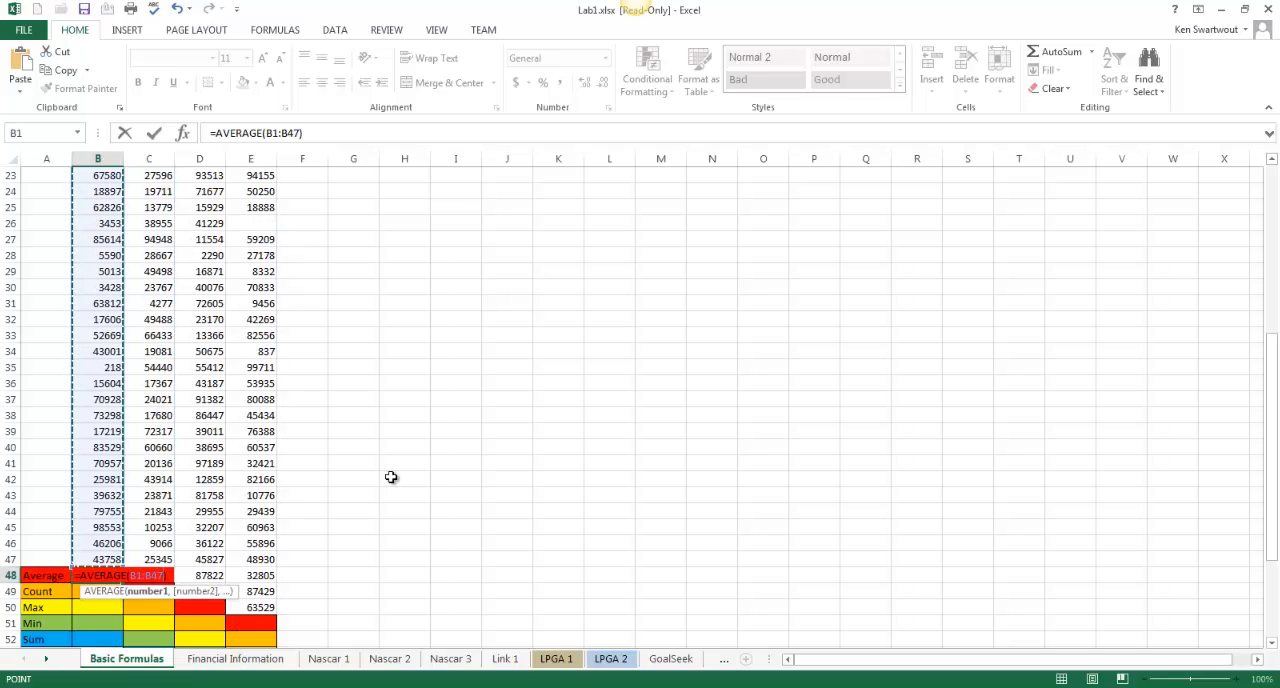
key("Return")
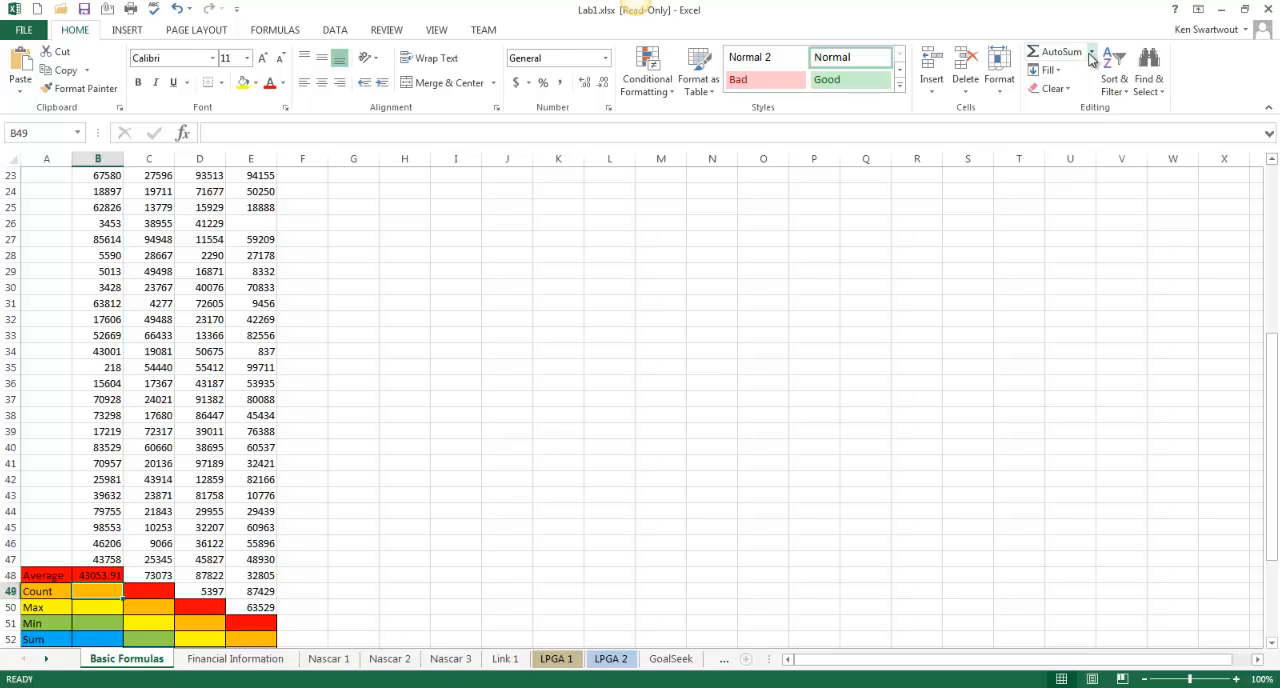
Insert an AVERAGE formula covering B1:B47 in the Count cell of column B (B49)
left_click(1093, 57)
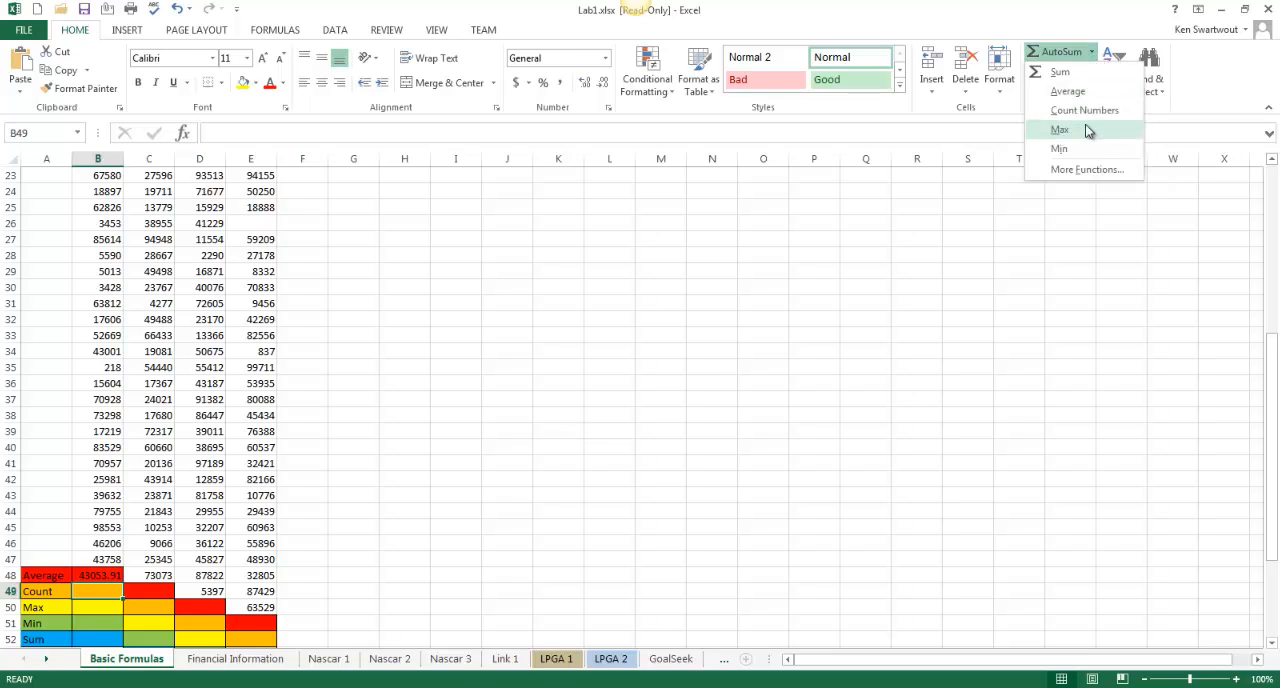
left_click(1068, 91)
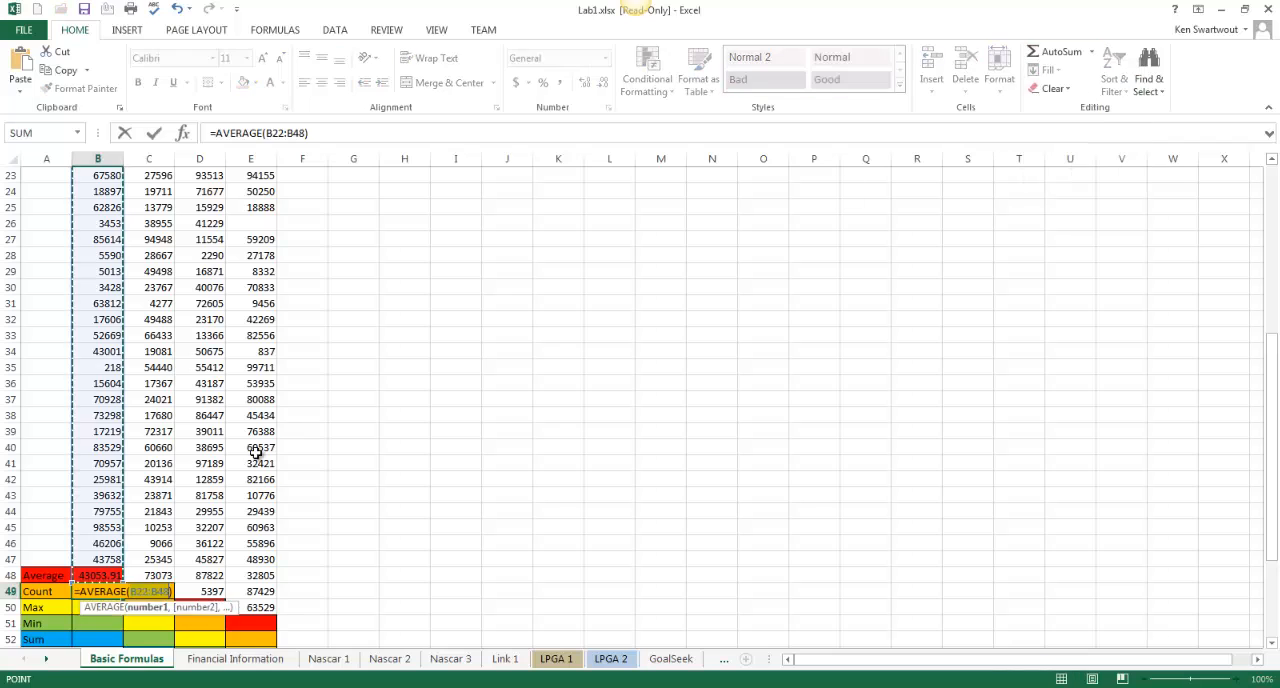
scroll(251, 470, "up", 6)
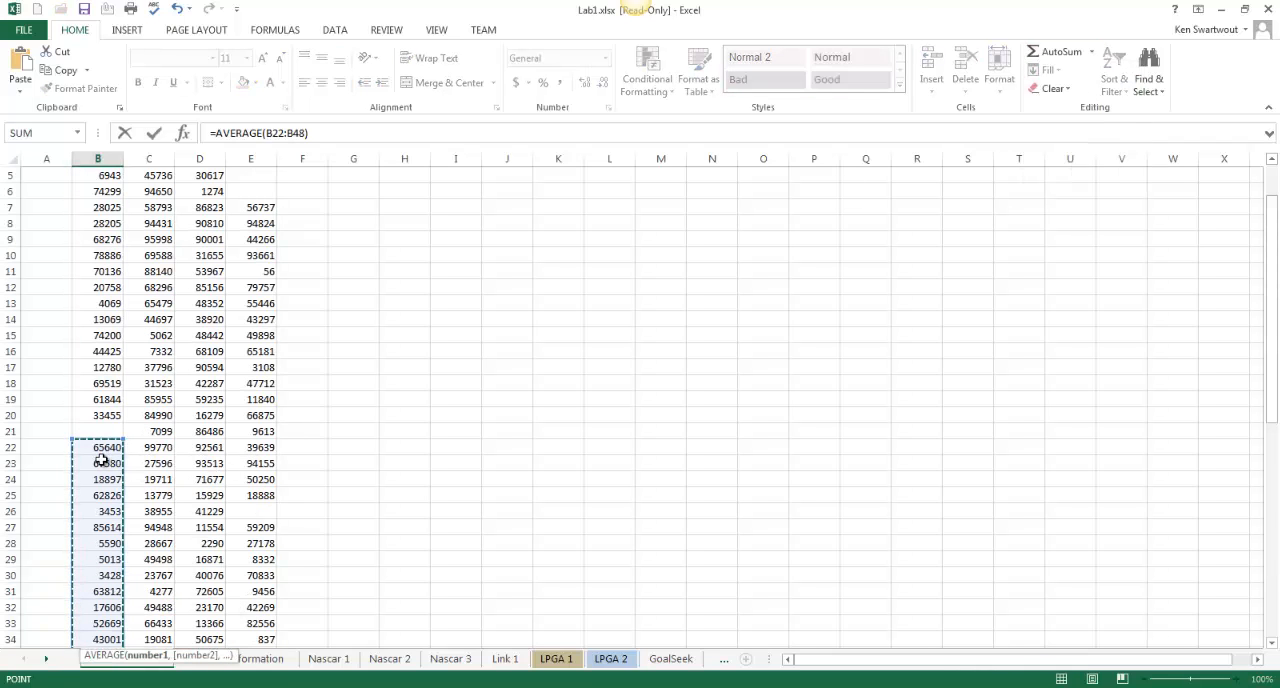
scroll(101, 456, "down", 8)
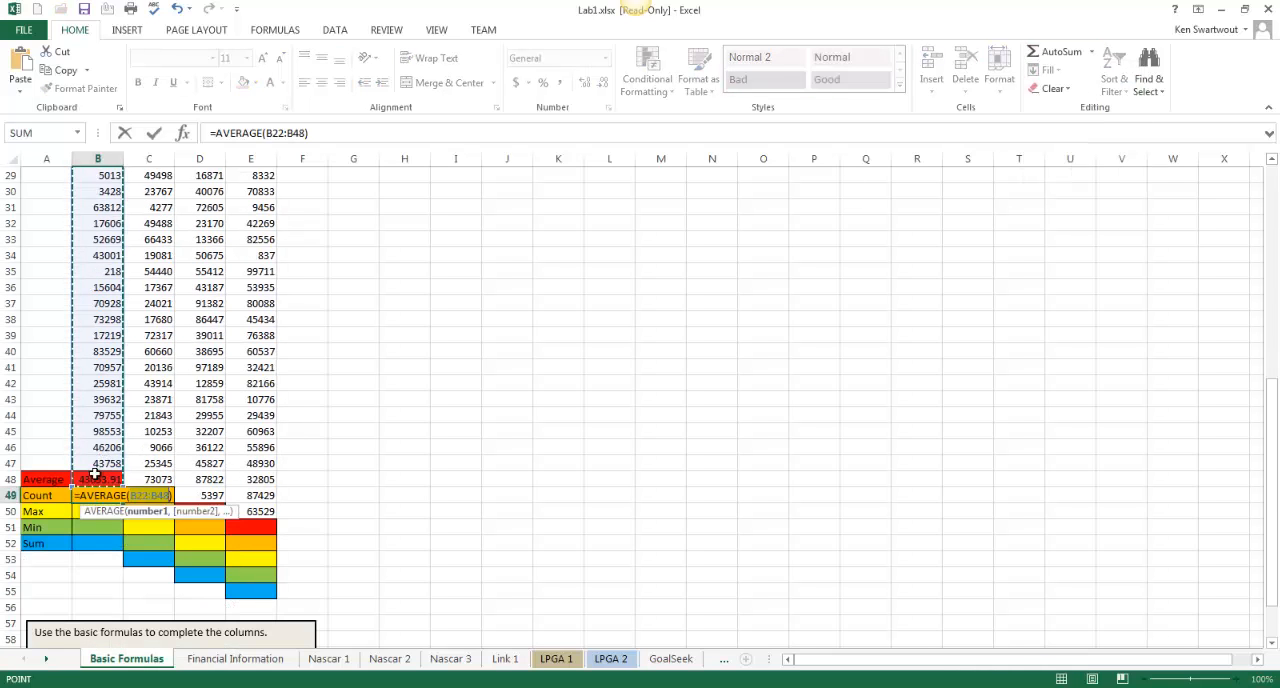
left_click(89, 465)
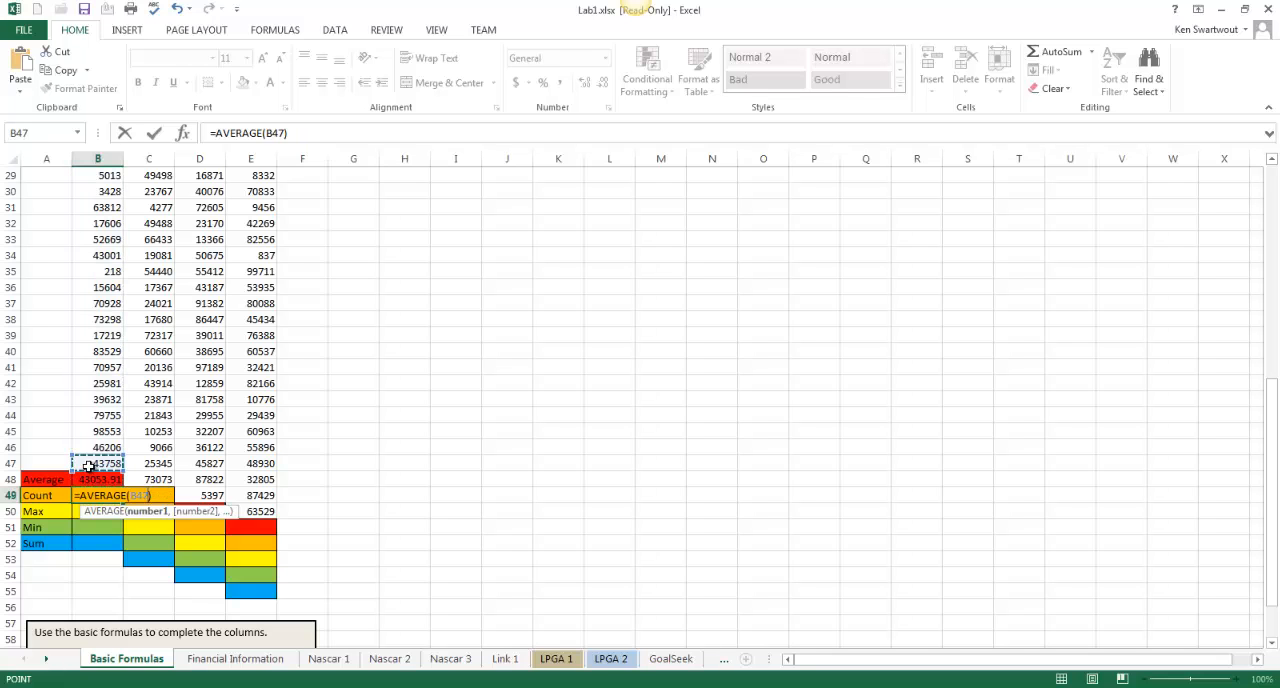
left_click_drag(89, 465, 107, 180)
key("Return")
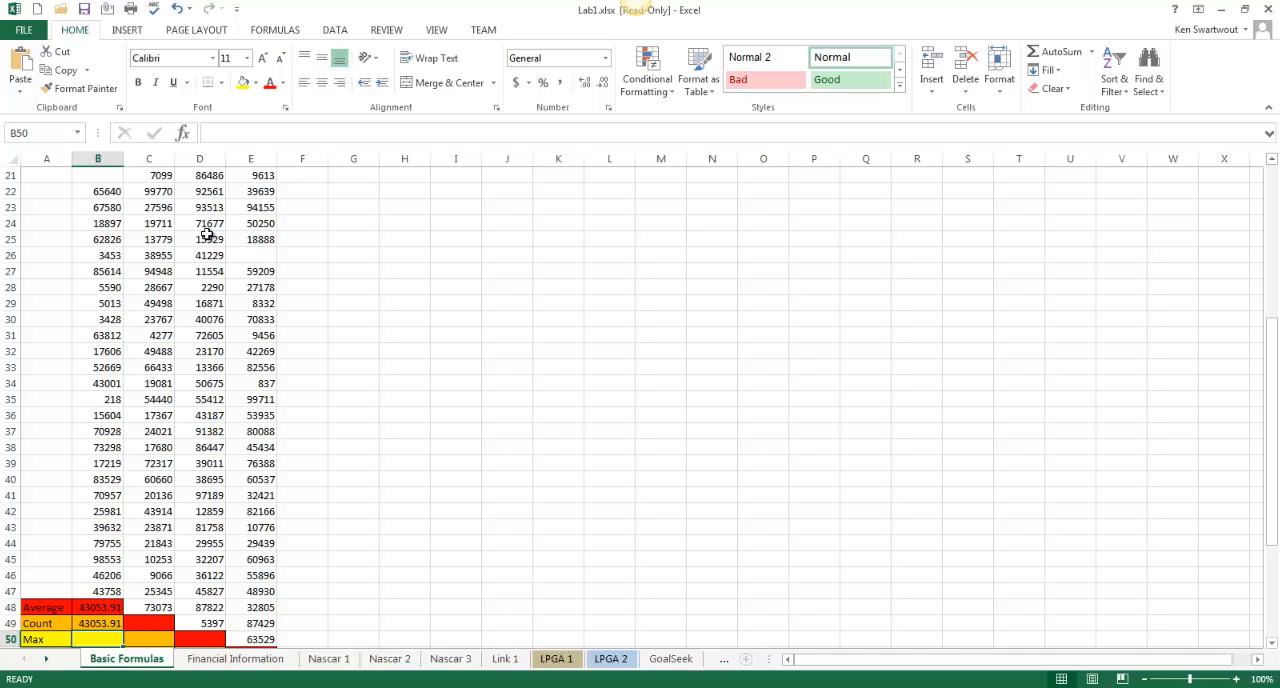
Compare the formulas in B48 and B49, and change the function in B49 to COUNT
scroll(209, 535, "down", 1)
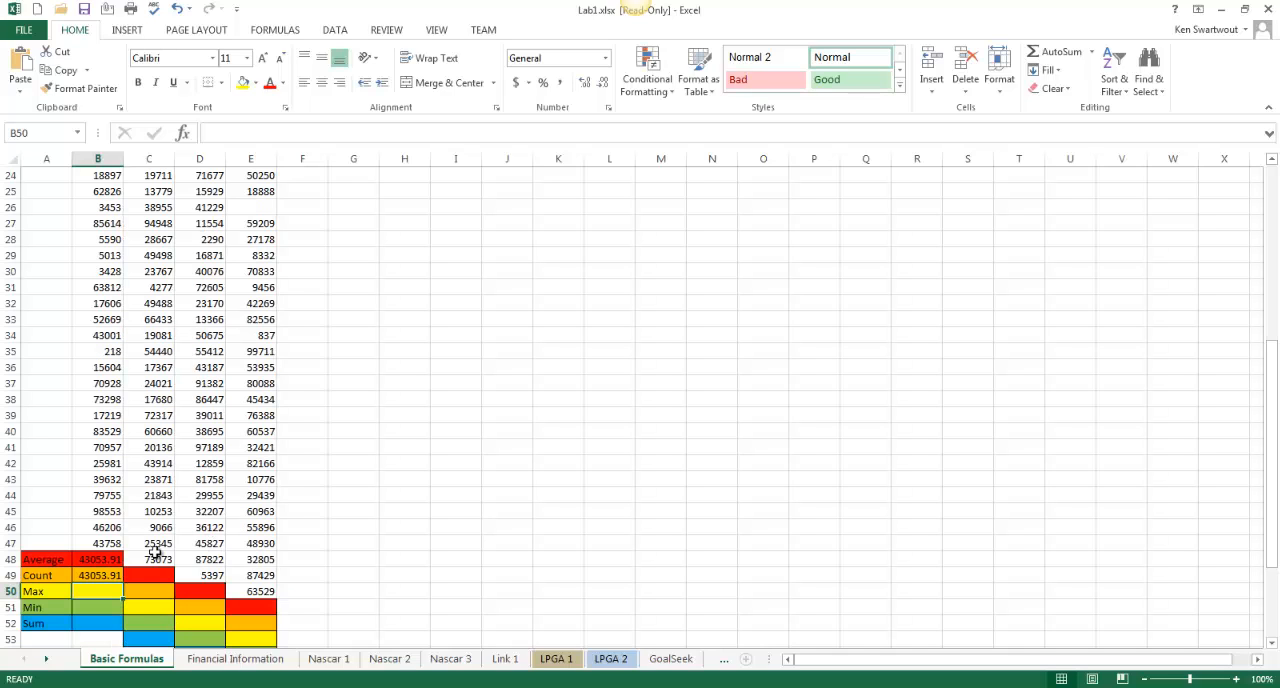
left_click(100, 562)
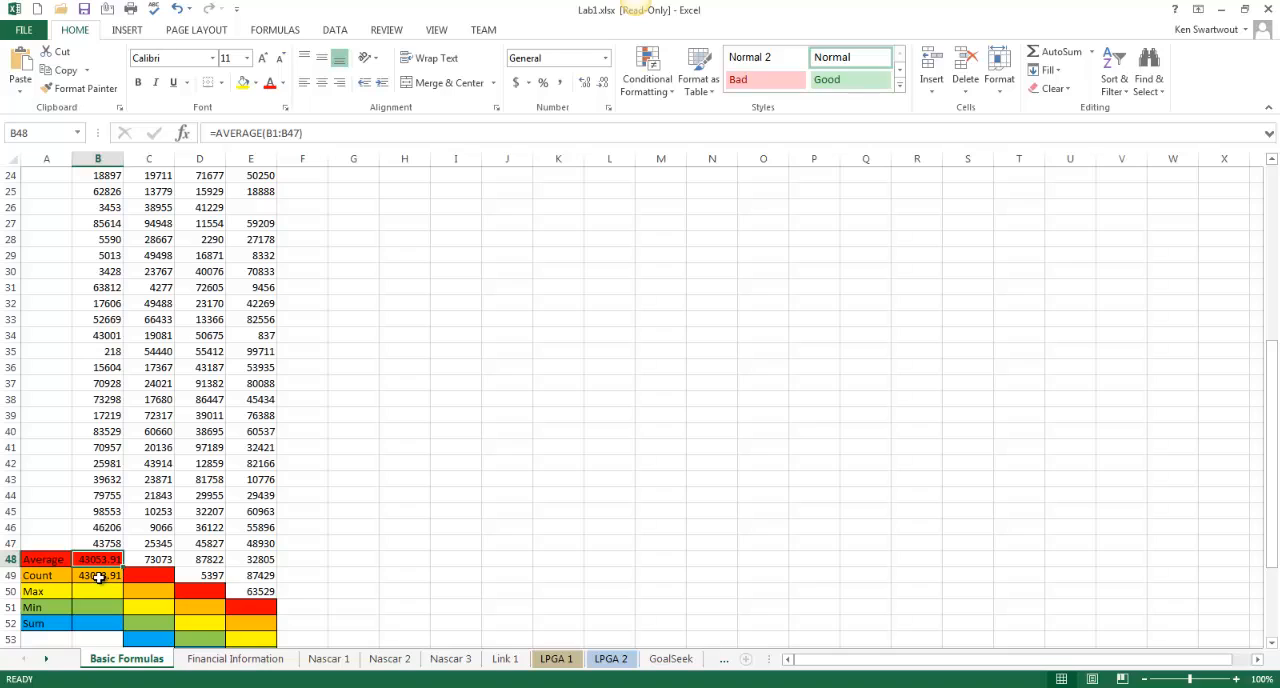
left_click(99, 577)
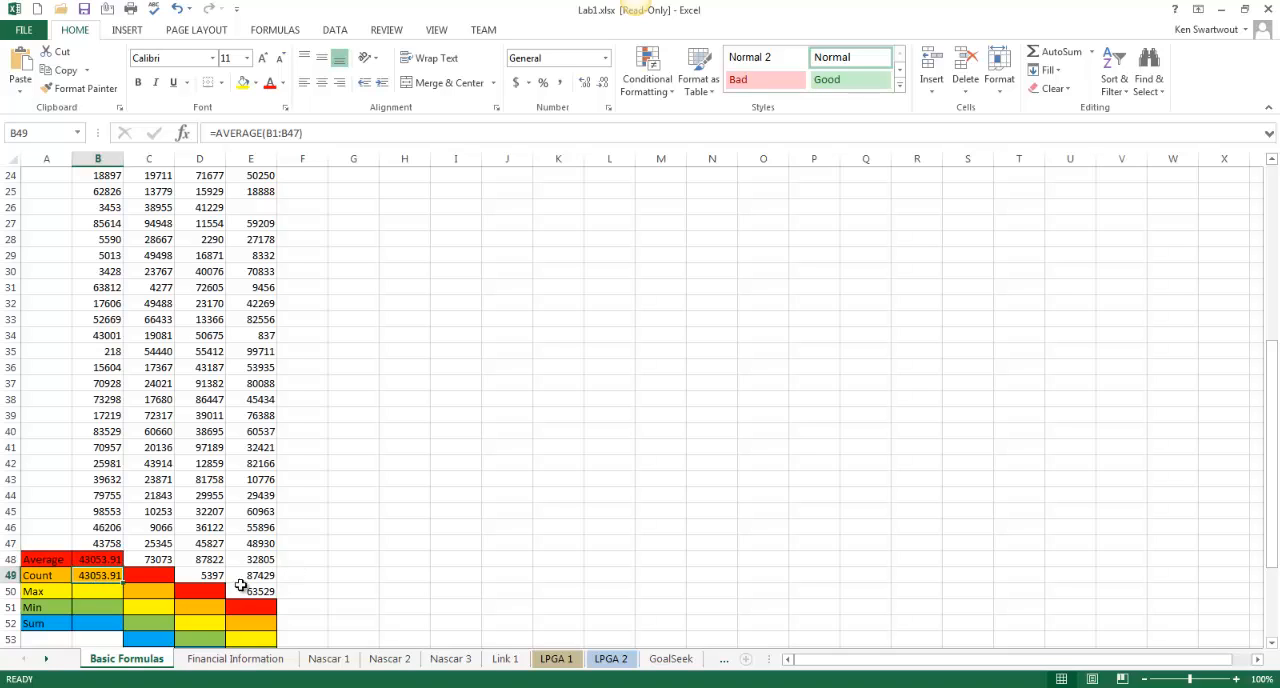
left_click(107, 563)
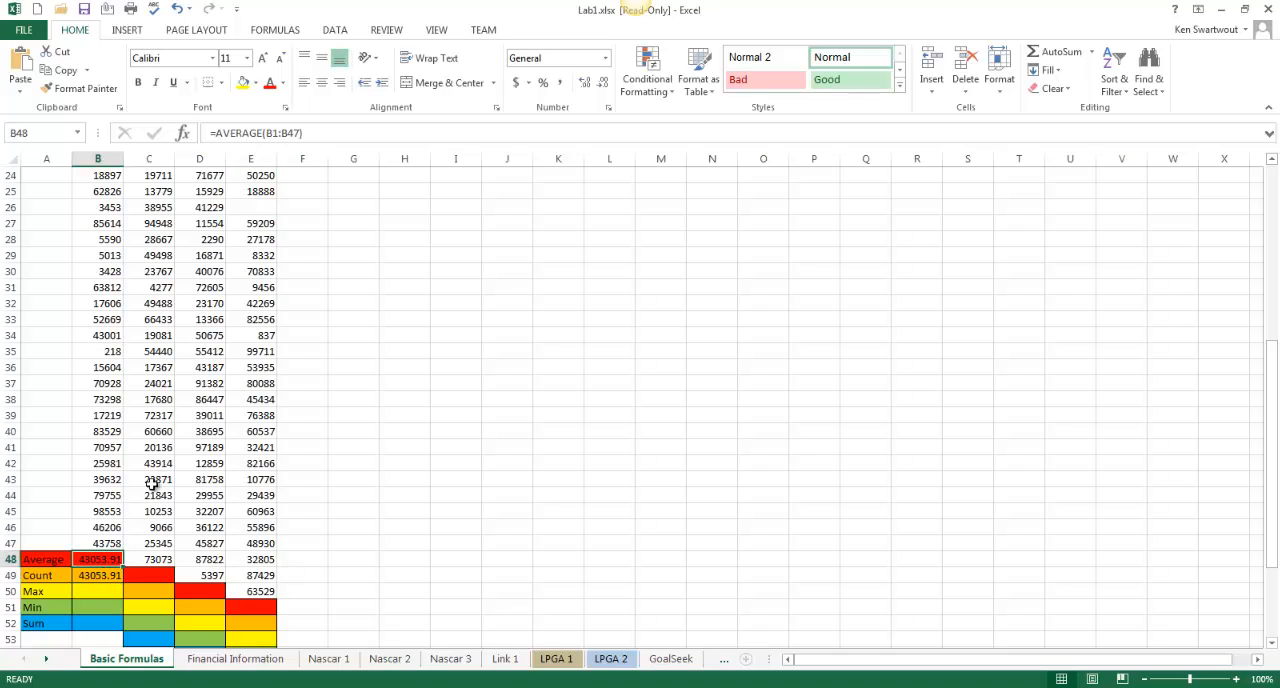
left_click(97, 576)
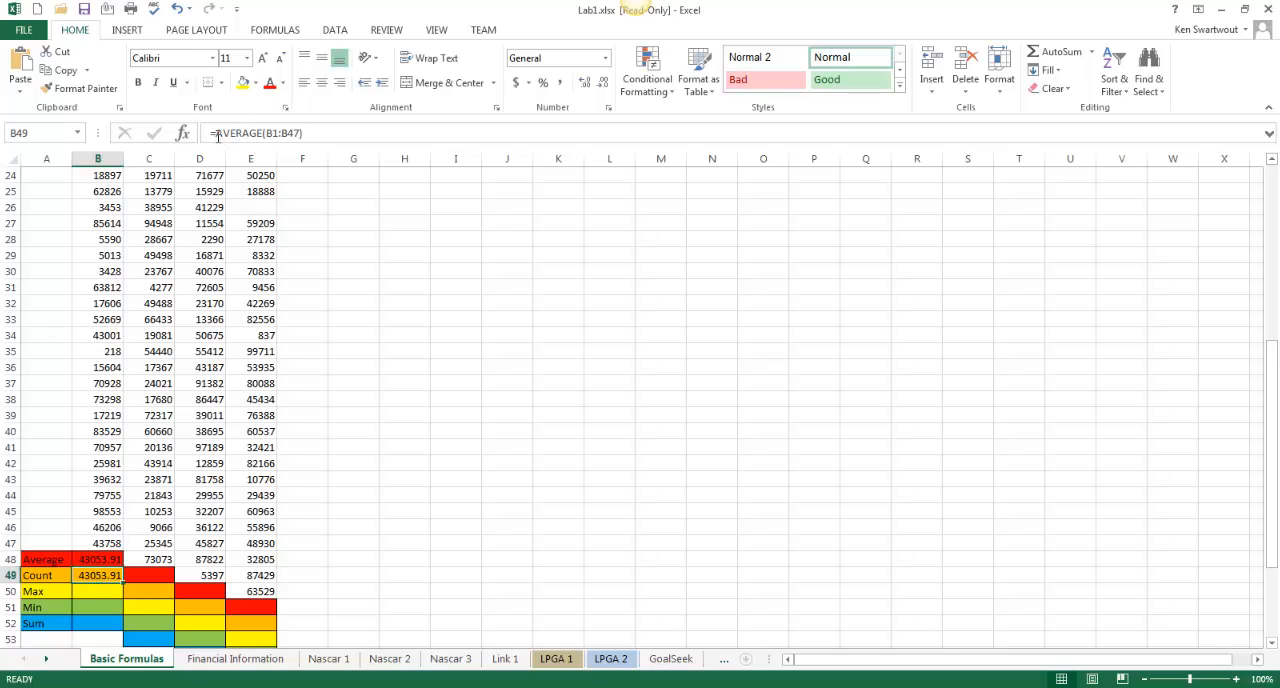
left_click_drag(215, 133, 263, 133)
type("co")
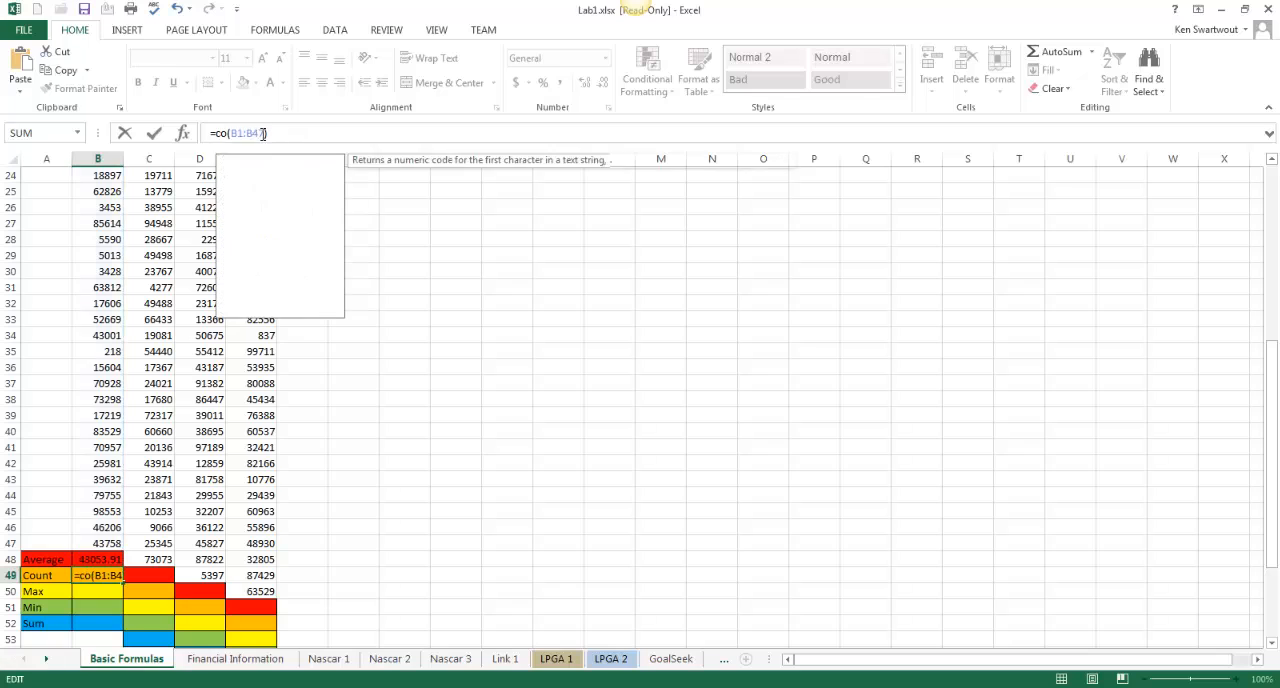
type("unt")
key("Return")
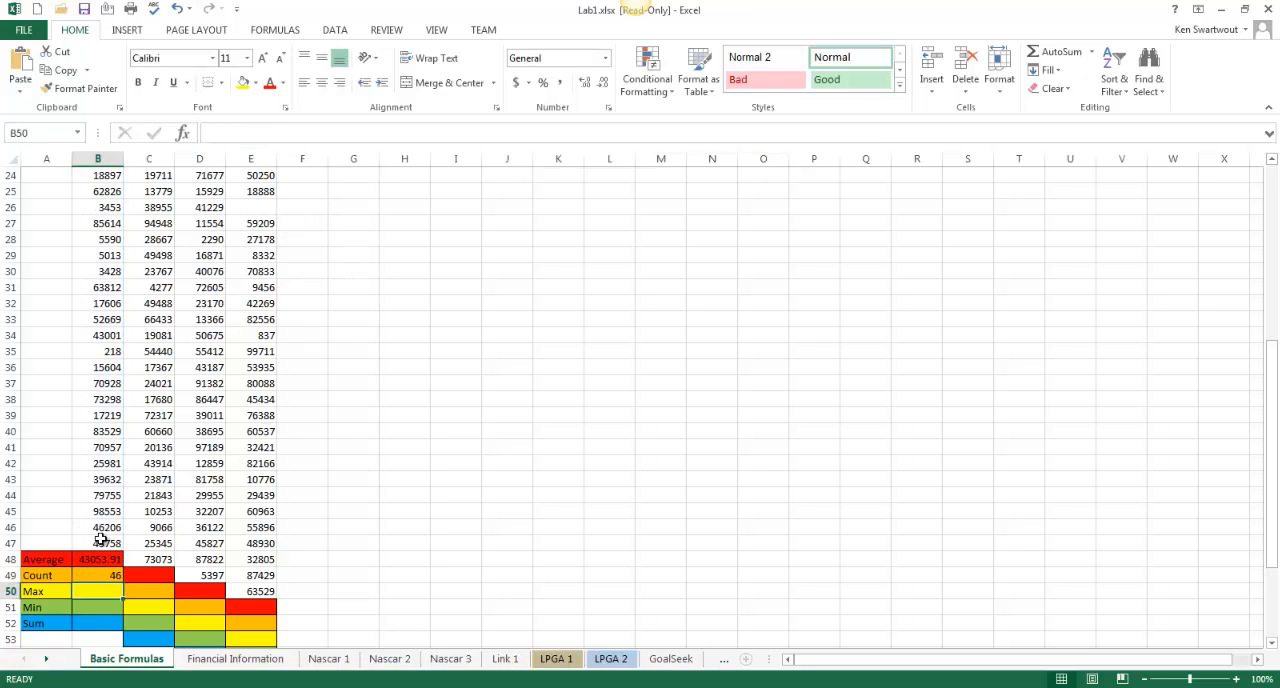
Check the blank cell B21 in the data, and enter =max(b1:b47) in column B's Max cell (B50)
scroll(101, 540, "up", 7)
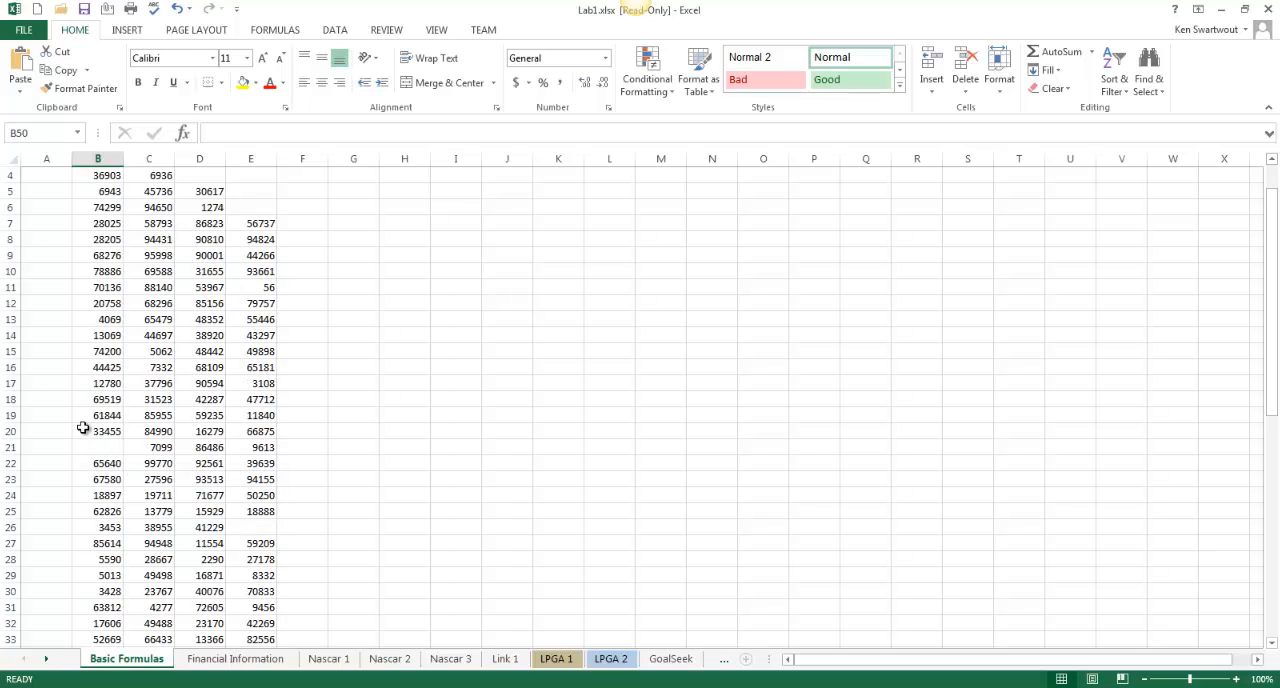
left_click(100, 446)
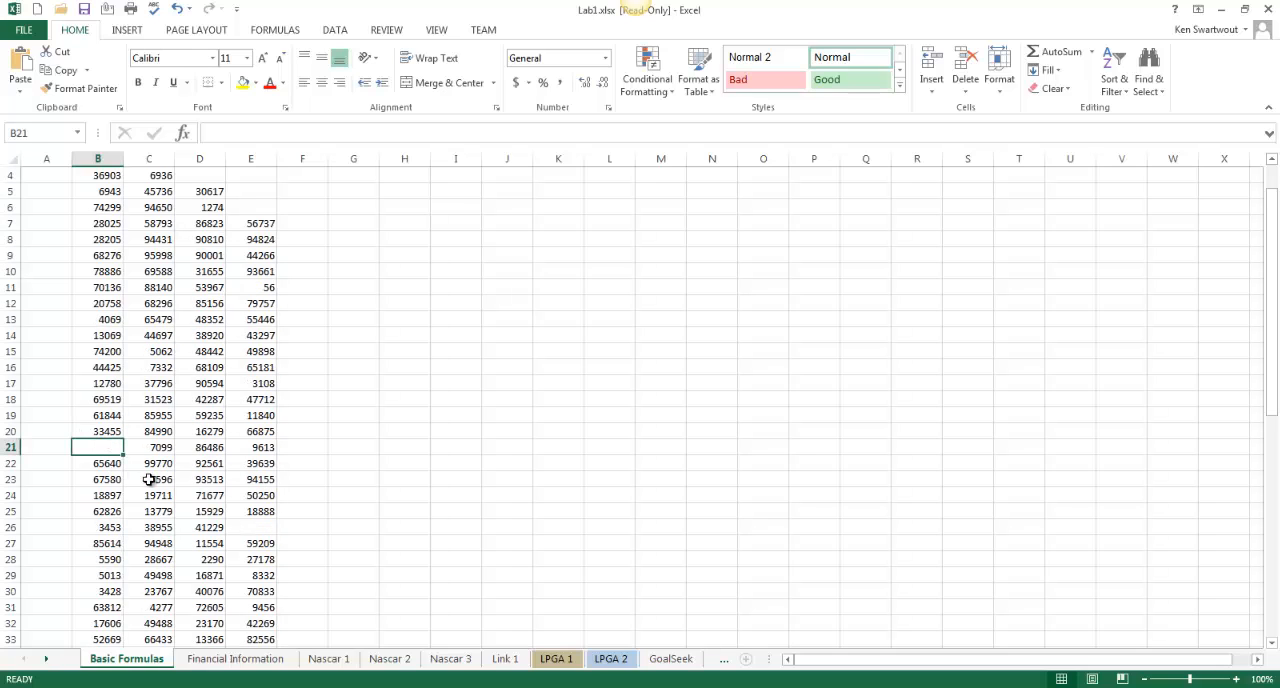
scroll(150, 488, "down", 4)
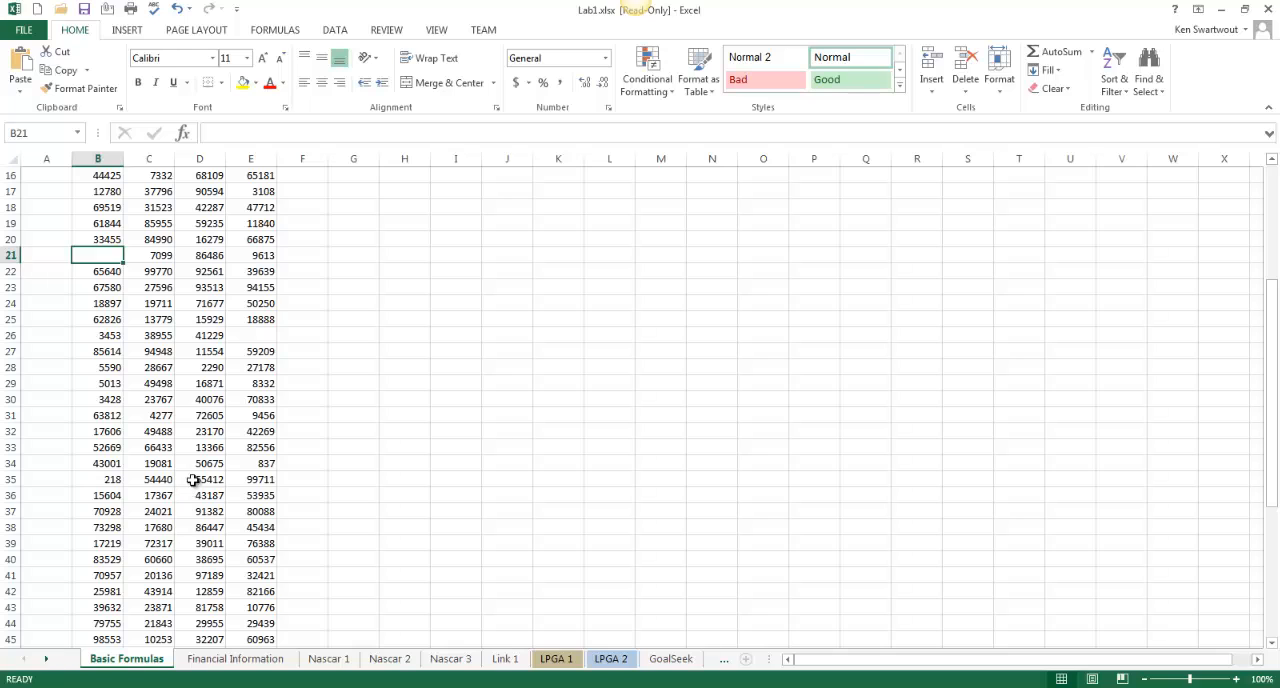
scroll(186, 492, "down", 1)
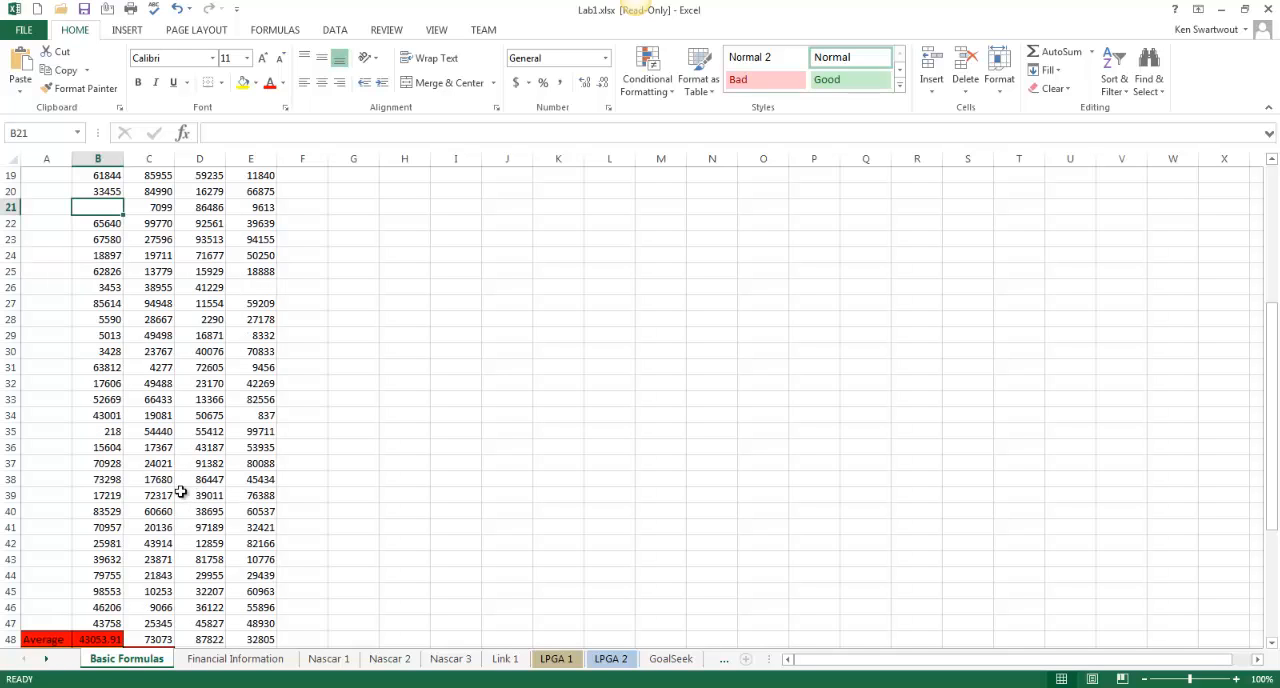
scroll(116, 372, "down", 3)
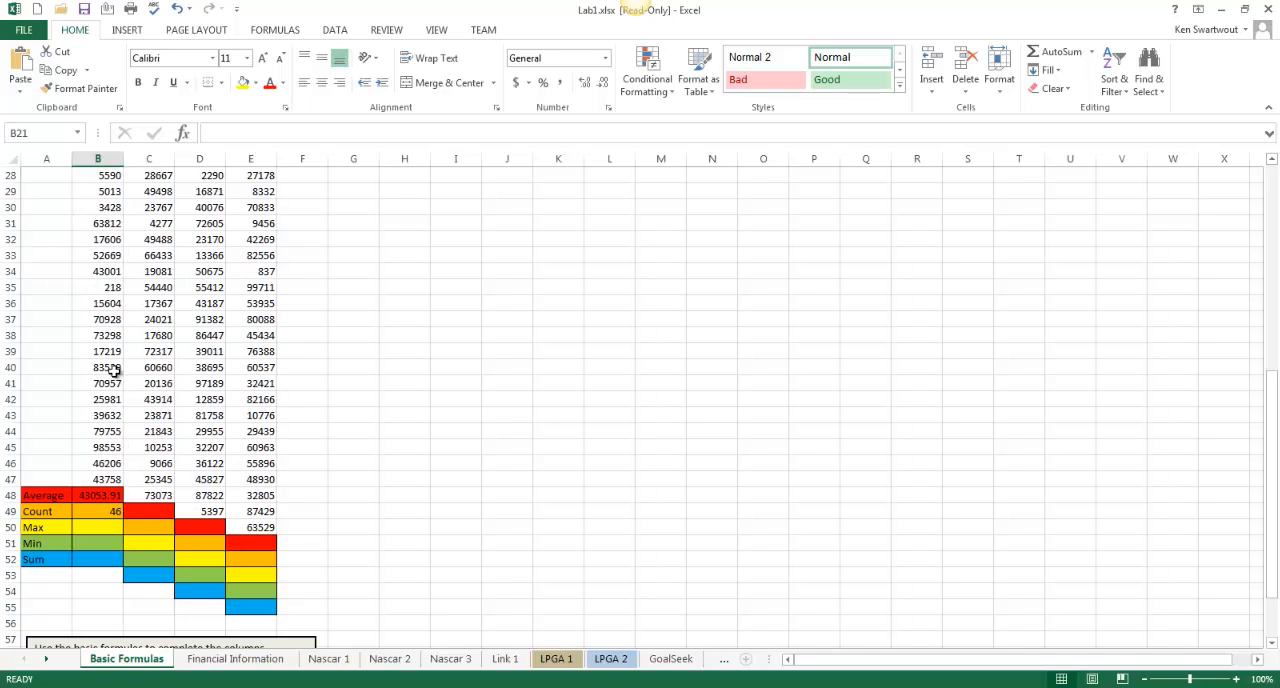
left_click(102, 497)
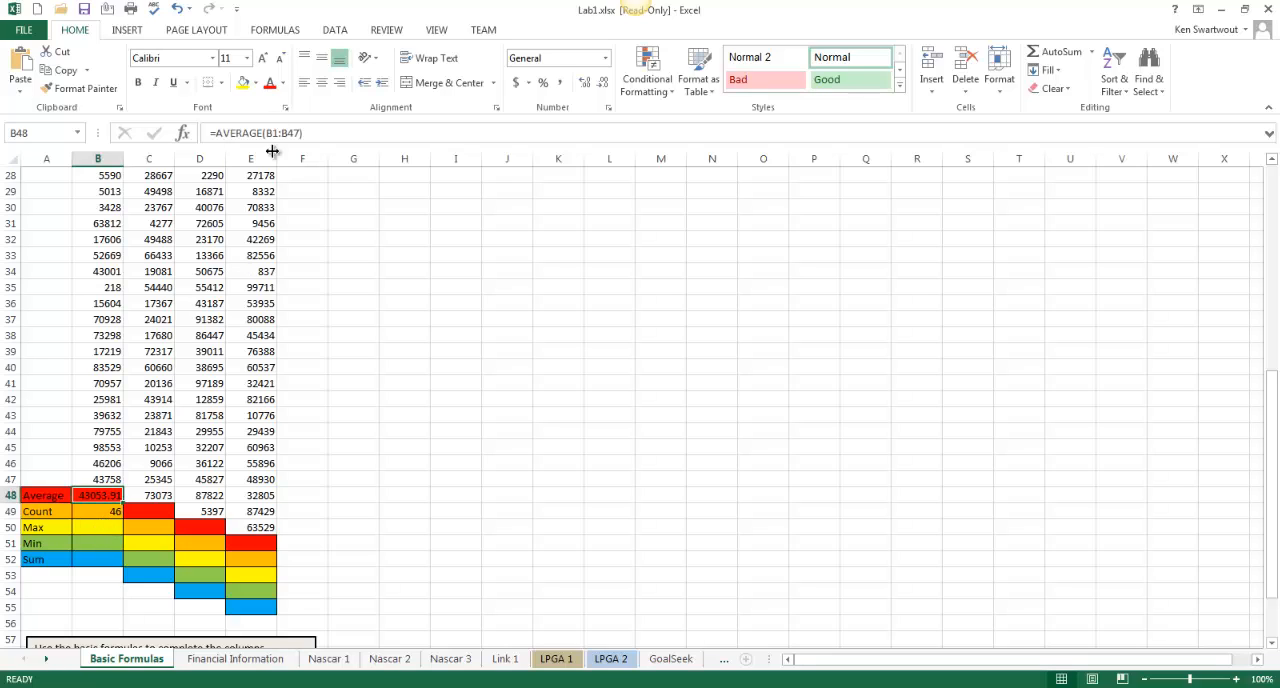
left_click(95, 528)
type("=max(")
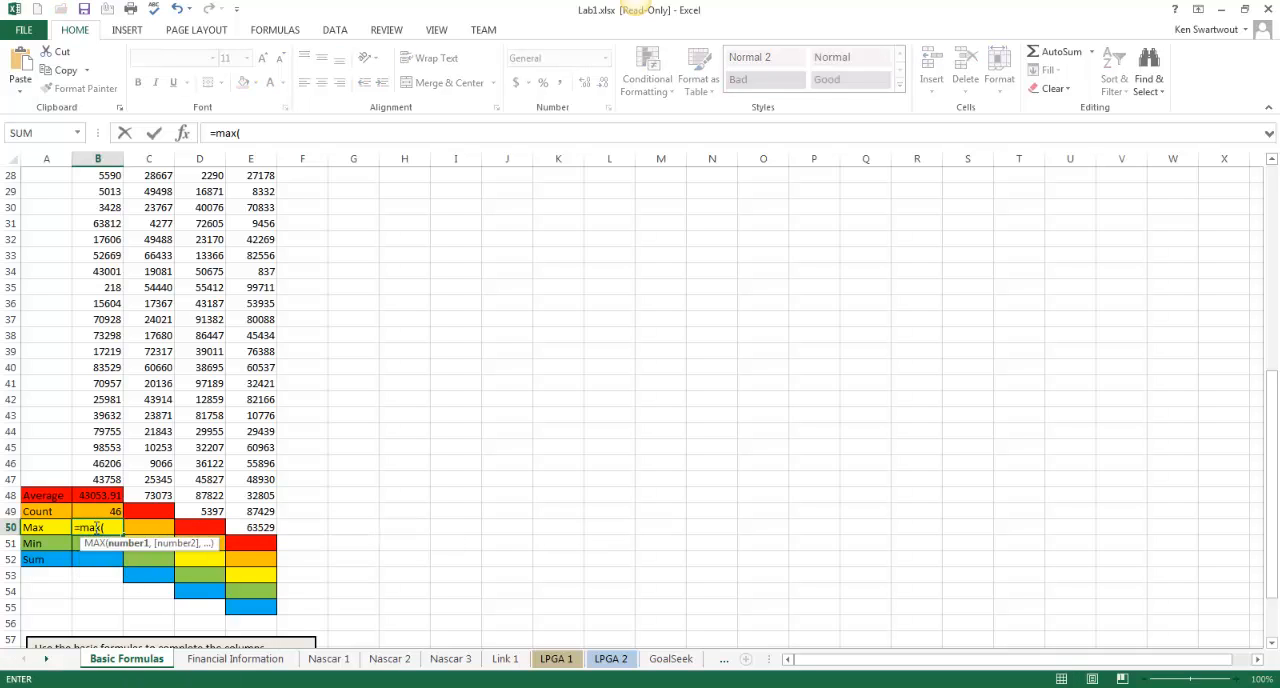
type("b1:b47)")
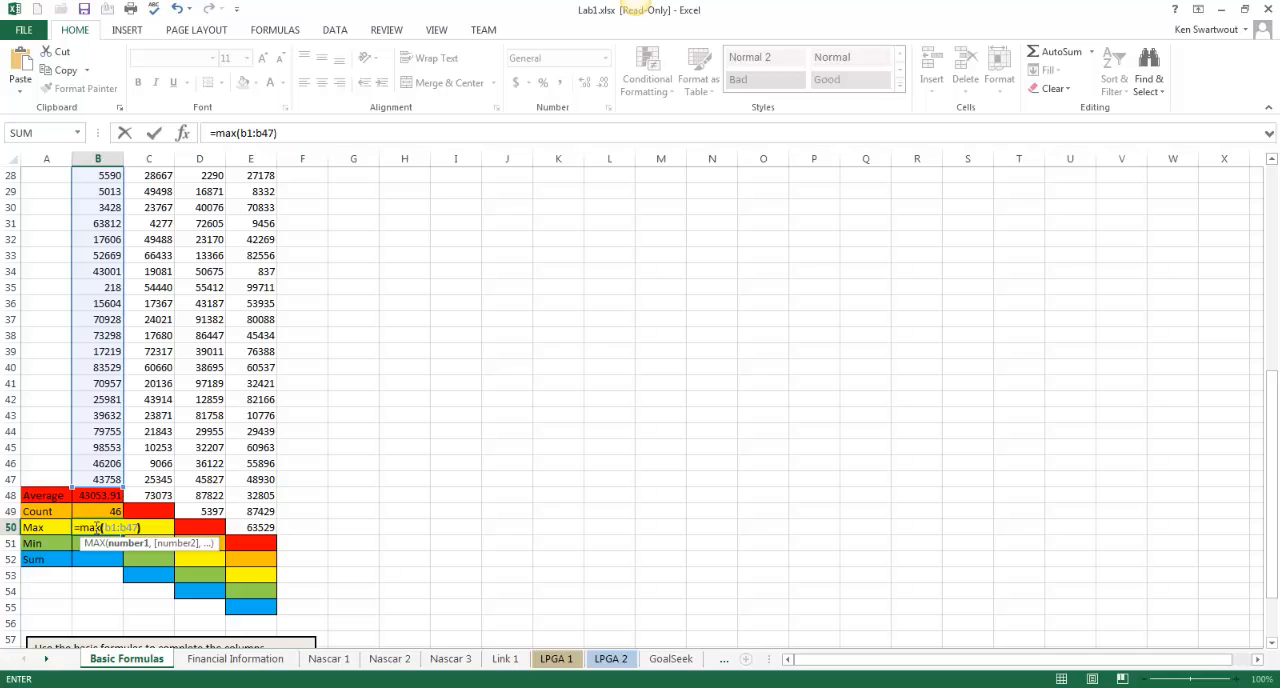
key("Return")
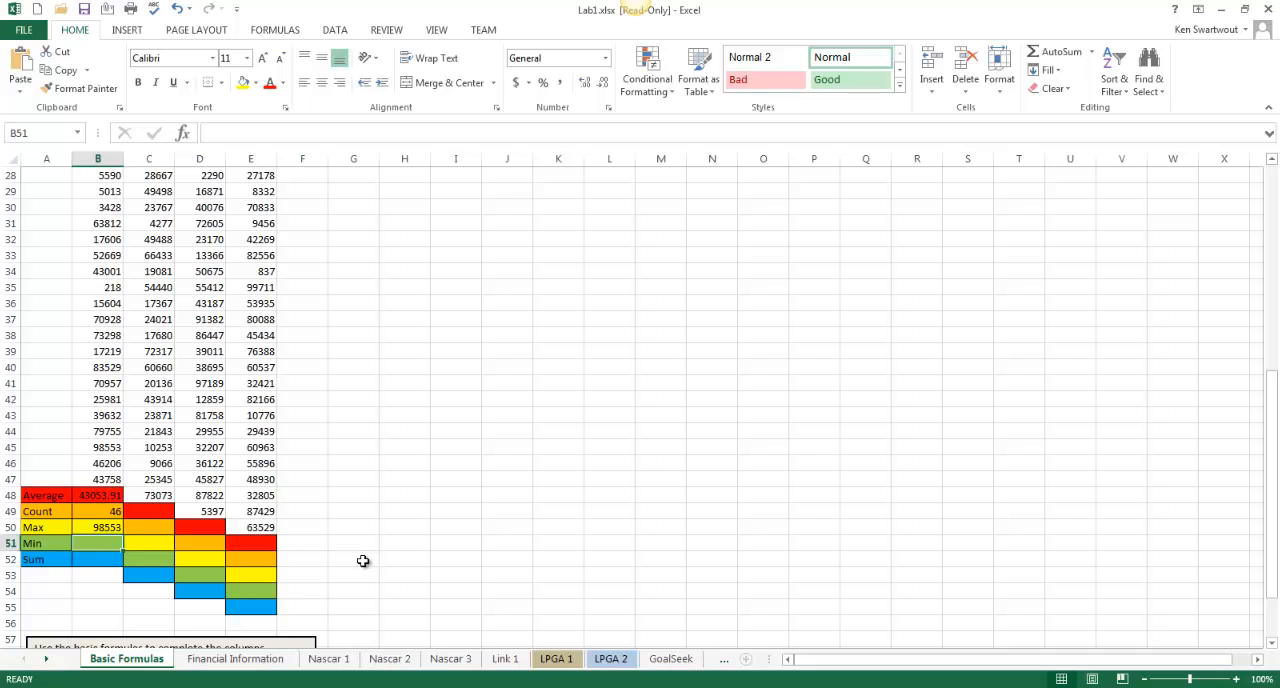
left_click(635, 2)
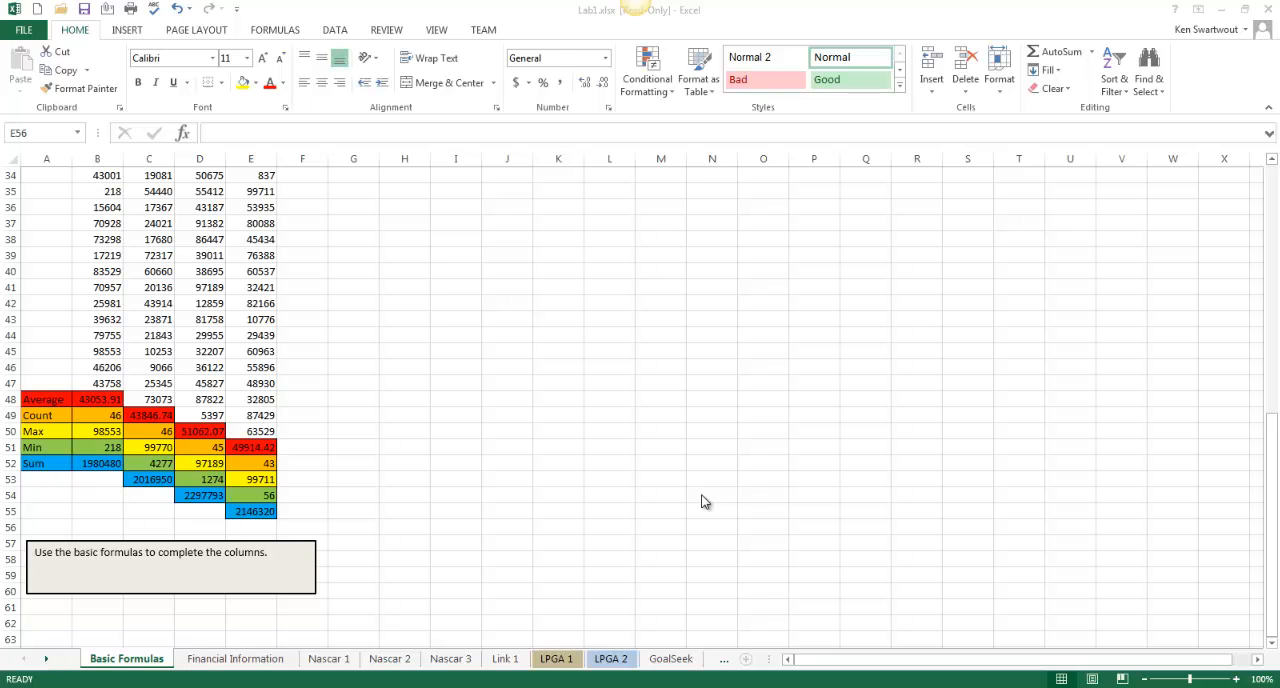
left_click(103, 398)
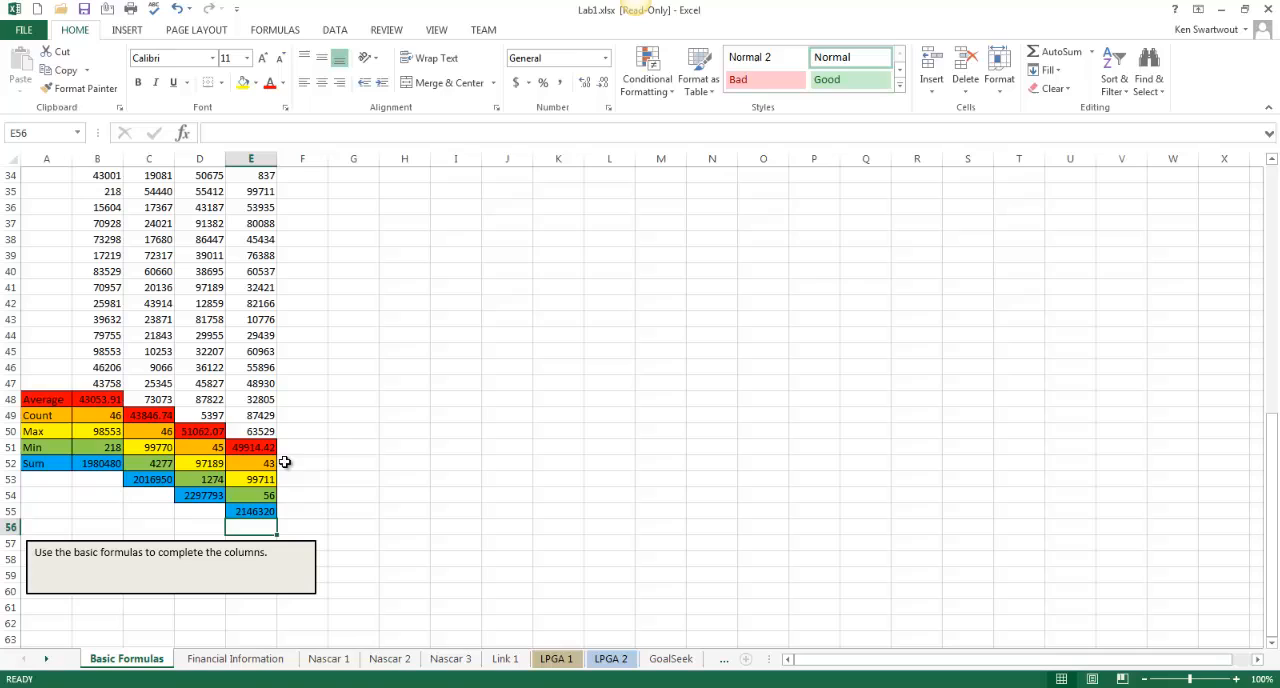
left_click(365, 492)
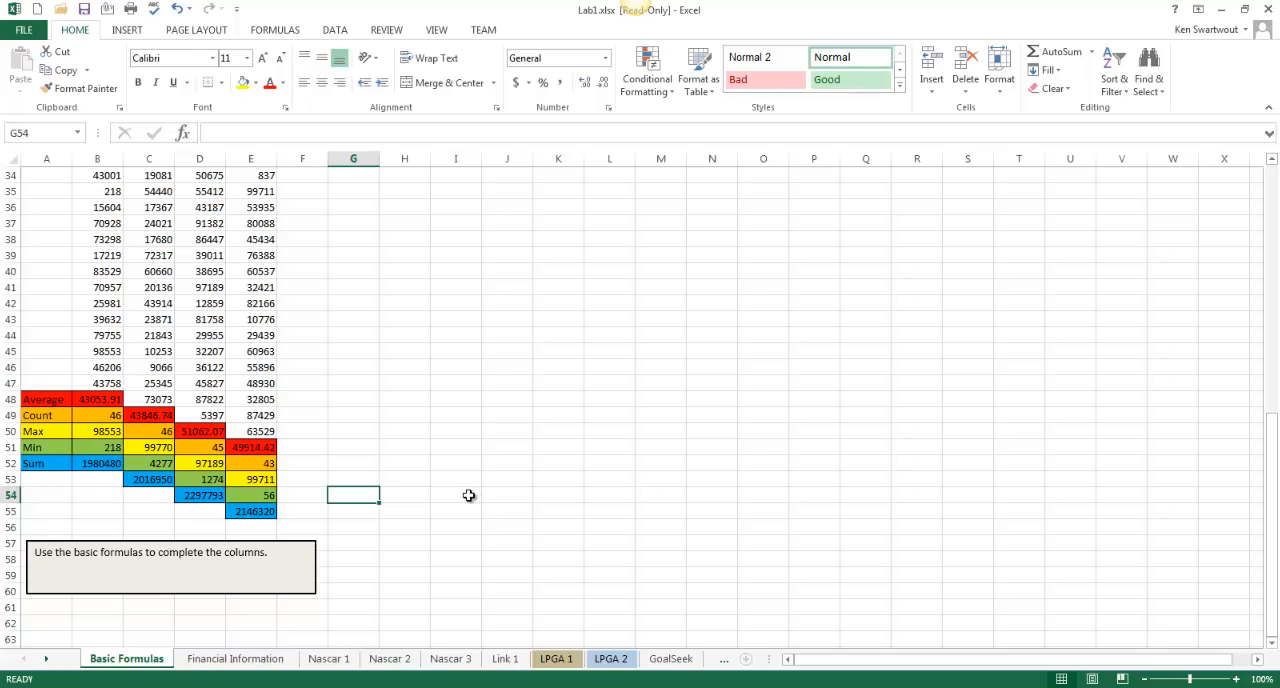
Open the Sum formula at the end of column E (E55) and examine the range it references
double_click(257, 513)
scroll(429, 520, "up", 11)
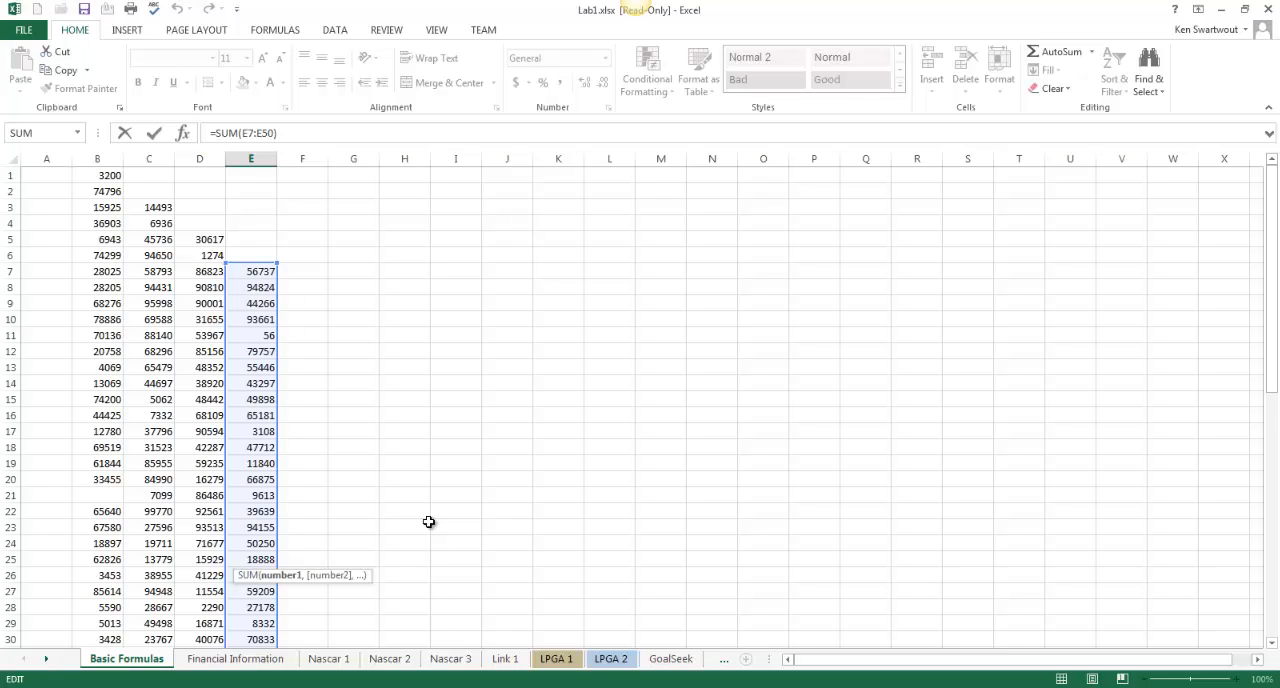
scroll(429, 521, "down", 10)
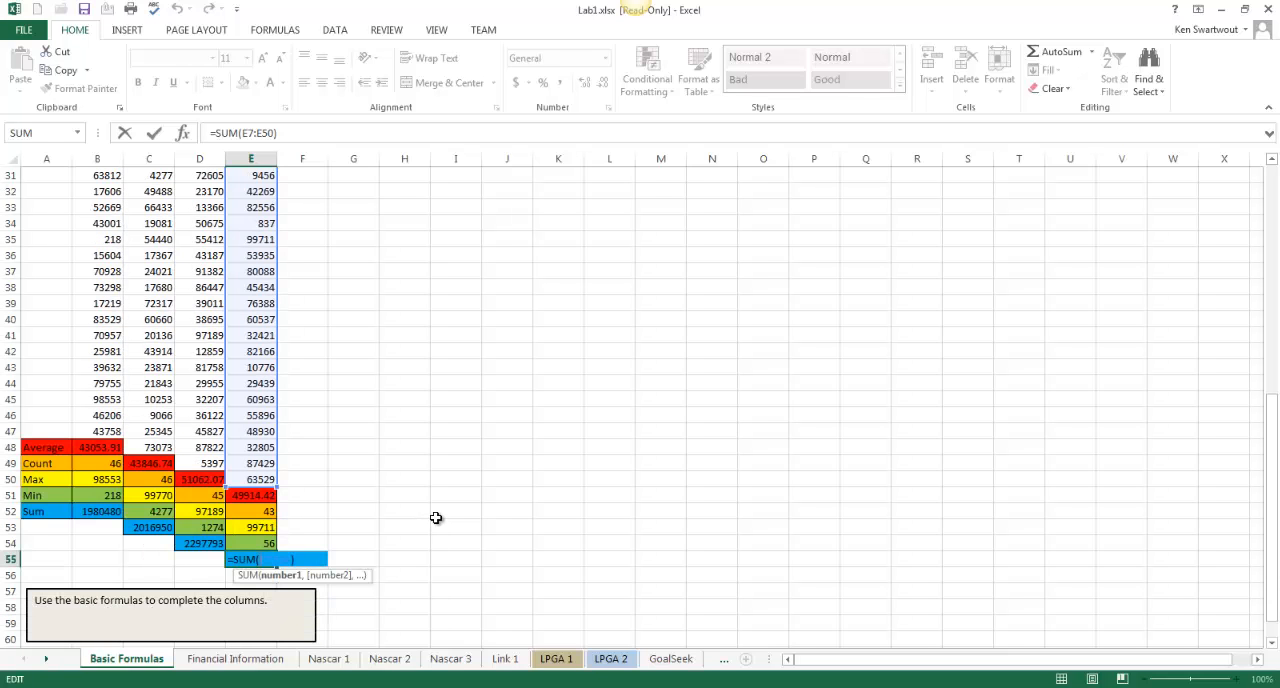
Close the Sum formula in E55 and switch to the Financial Information sheet
key("Return")
left_click(437, 500)
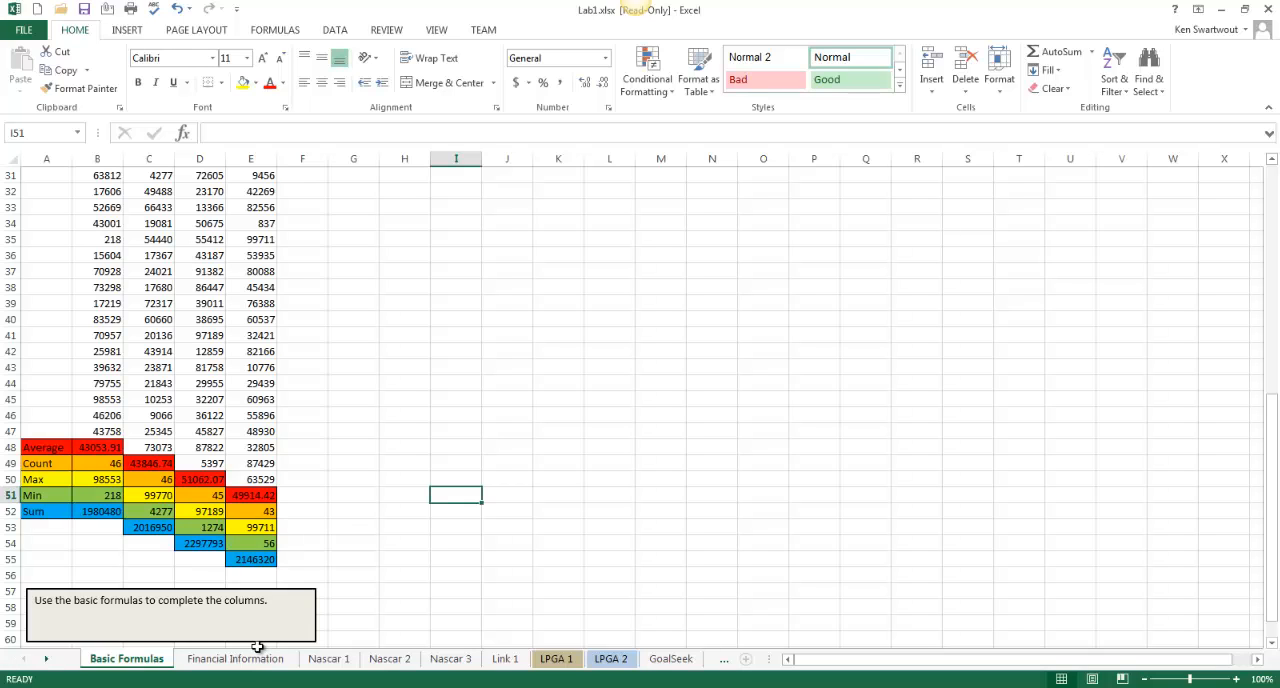
left_click(228, 660)
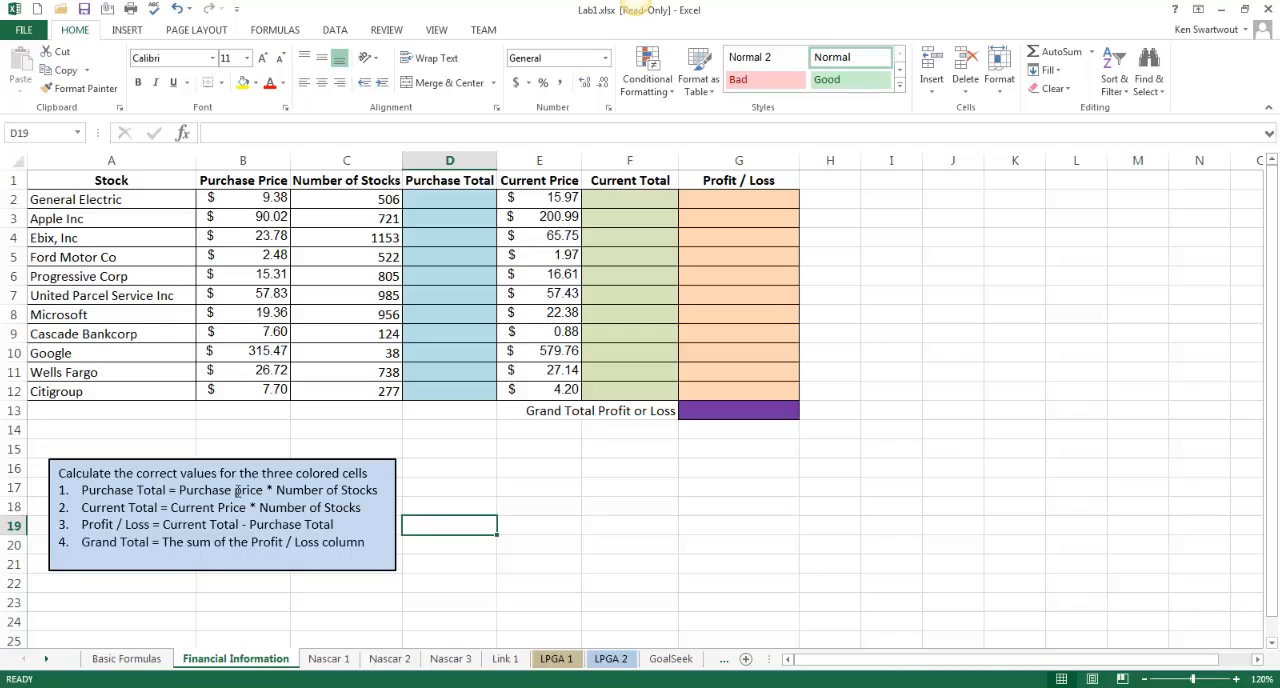
Calculate the Purchase Total with =B2*C2 in D2 and fill the formula down to D12
left_click(451, 200)
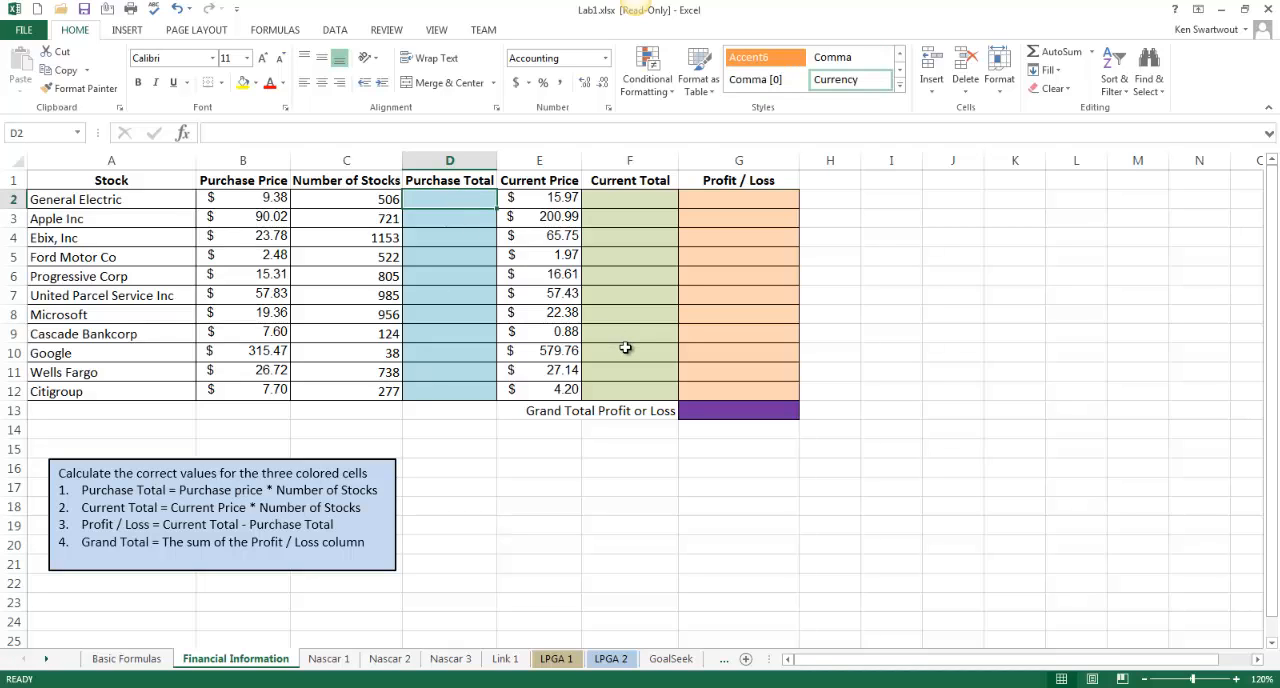
type("=")
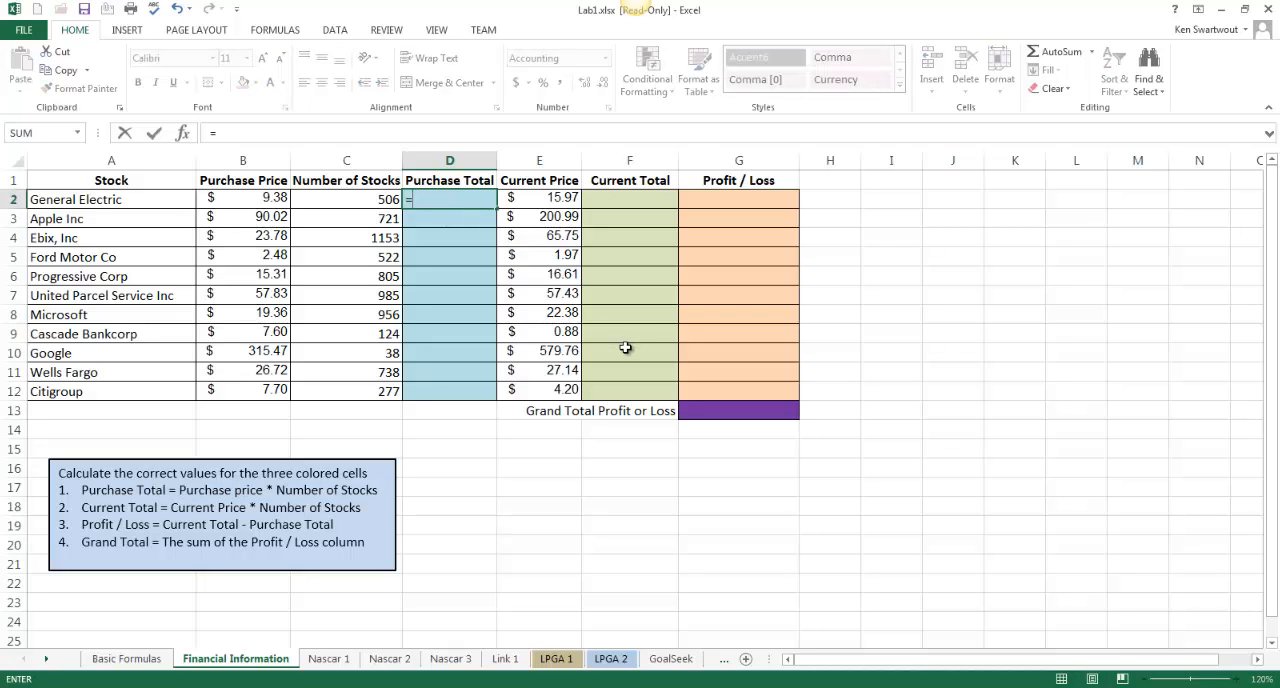
left_click(254, 200)
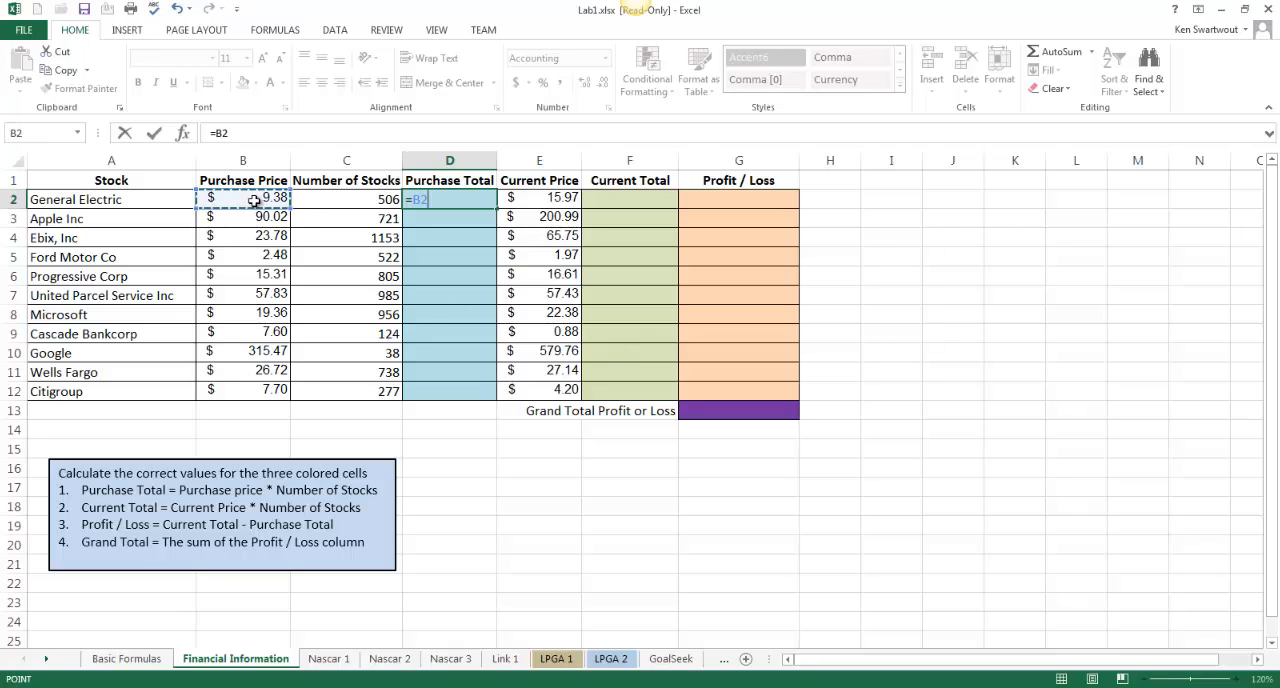
type("*")
left_click(353, 198)
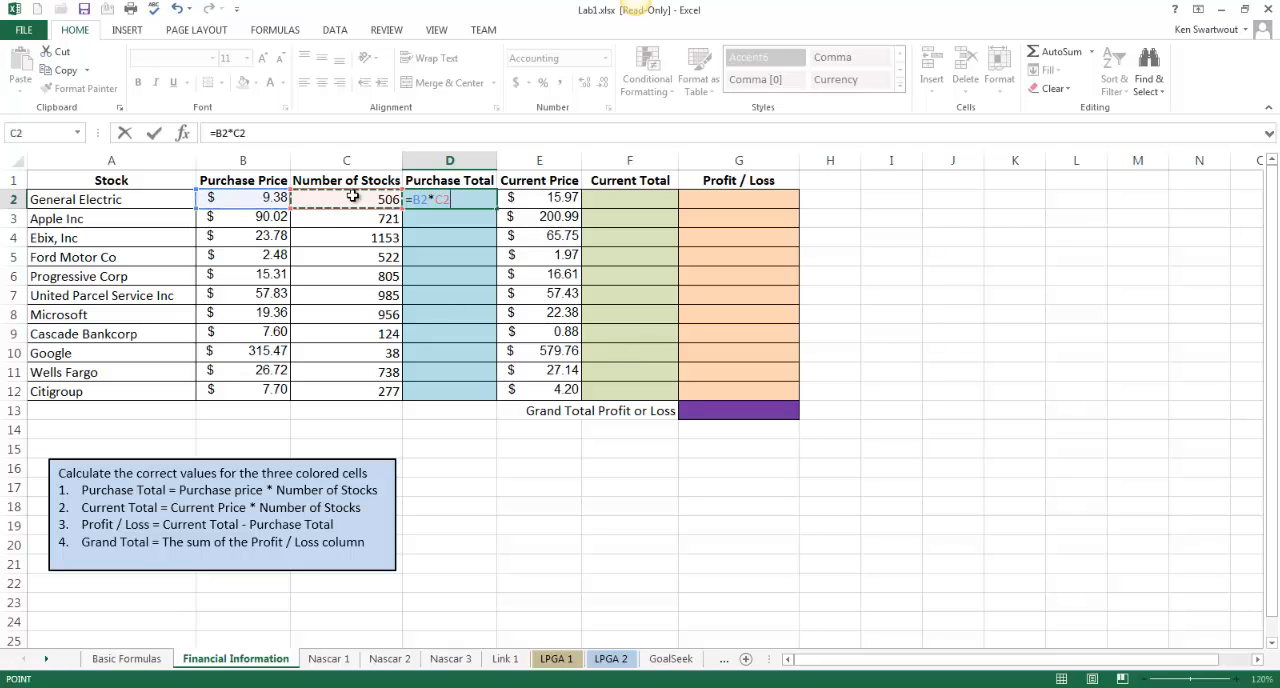
key("Return")
left_click(445, 199)
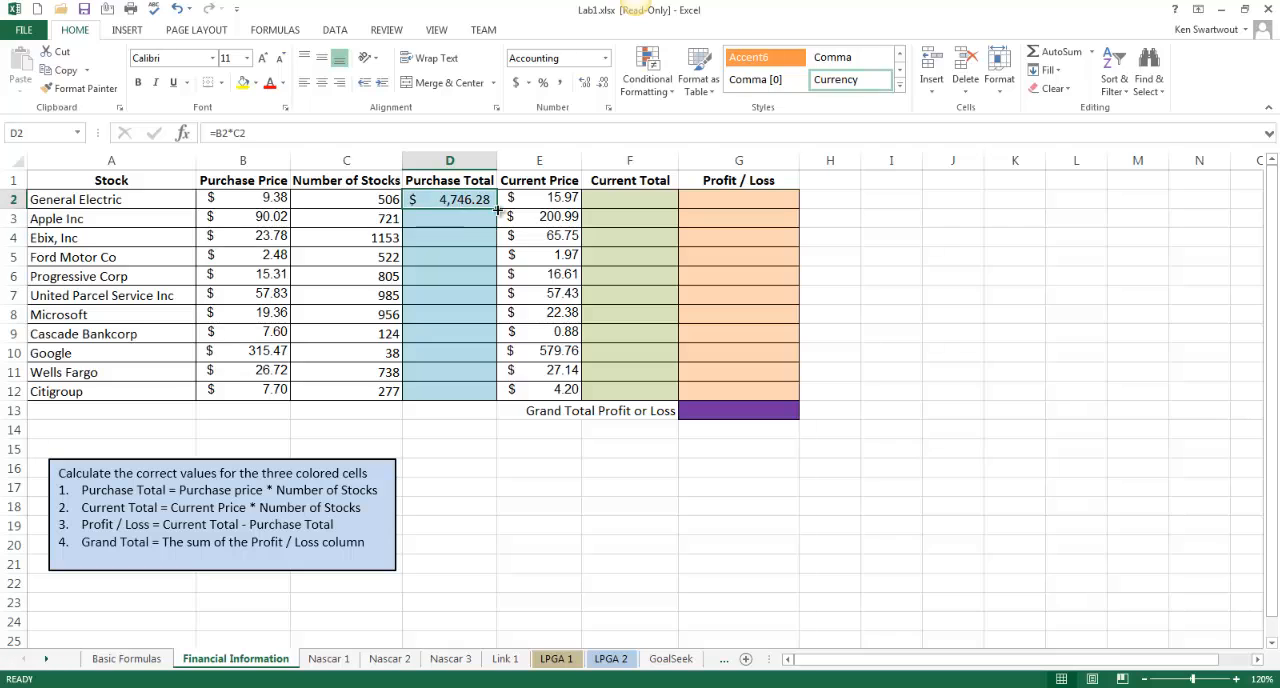
left_click_drag(487, 305, 479, 393)
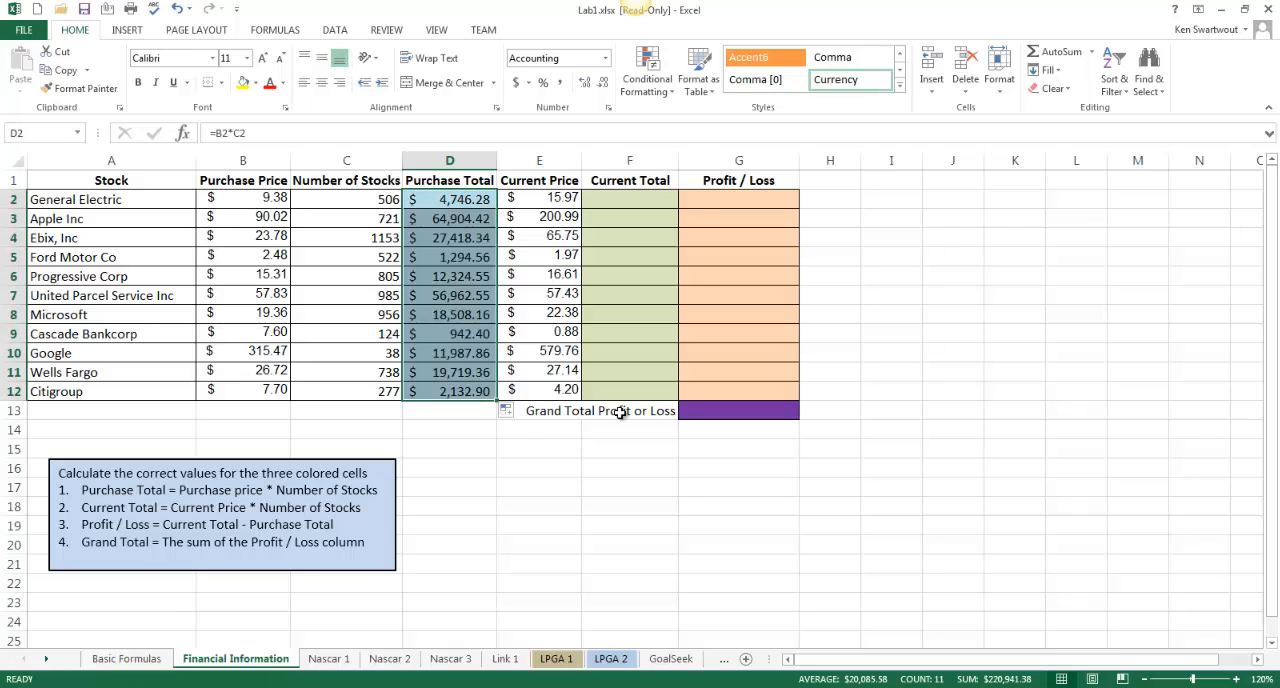
Calculate the Current Total with =E2*C2 in F2 and fill the formula down to F12
left_click(618, 202)
type("=")
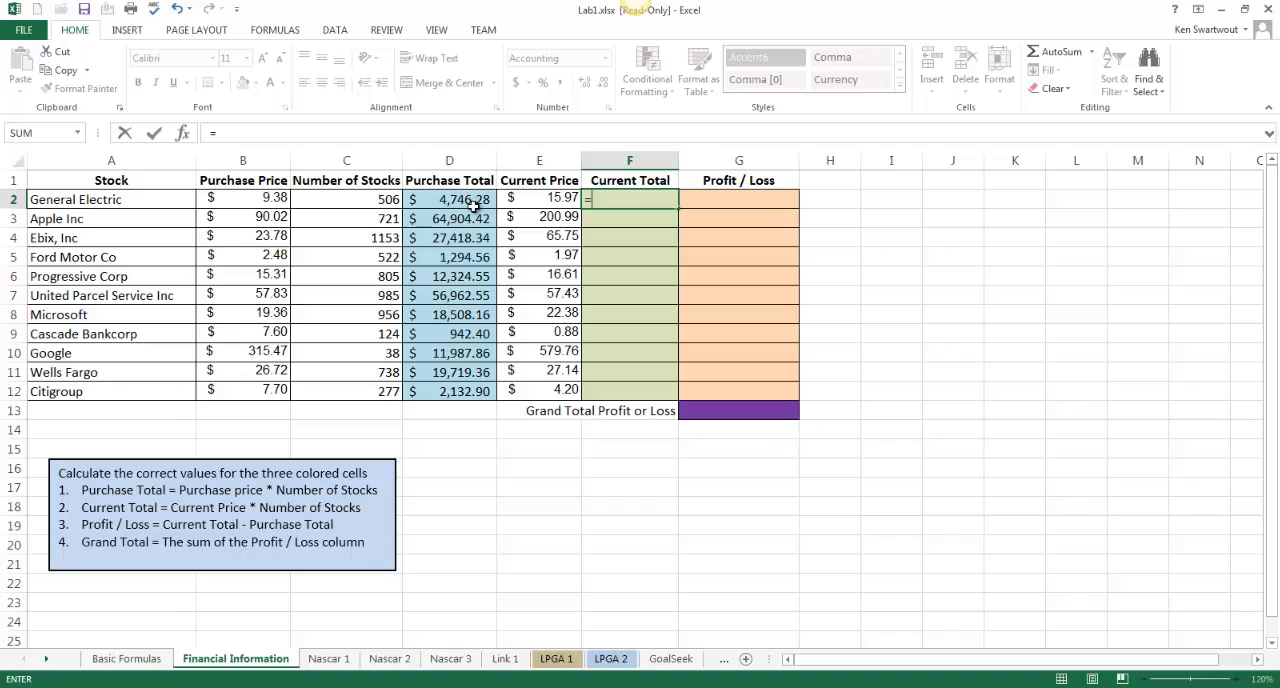
left_click(533, 200)
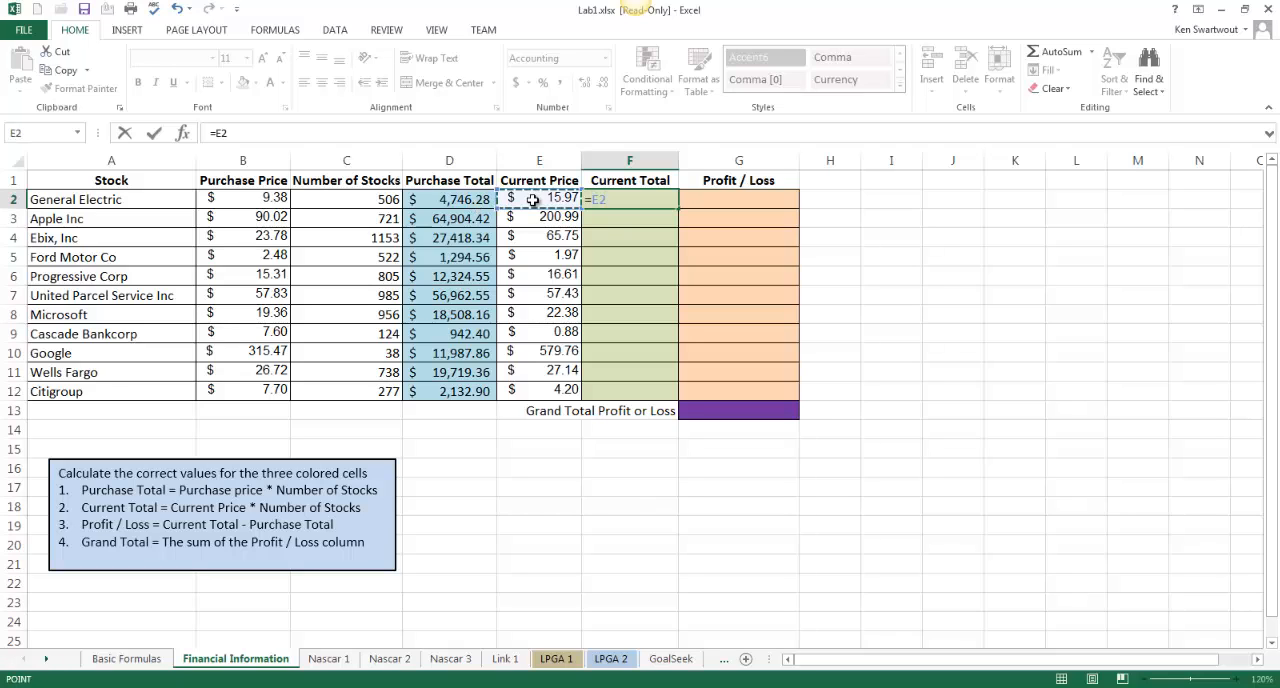
type("*")
left_click(387, 198)
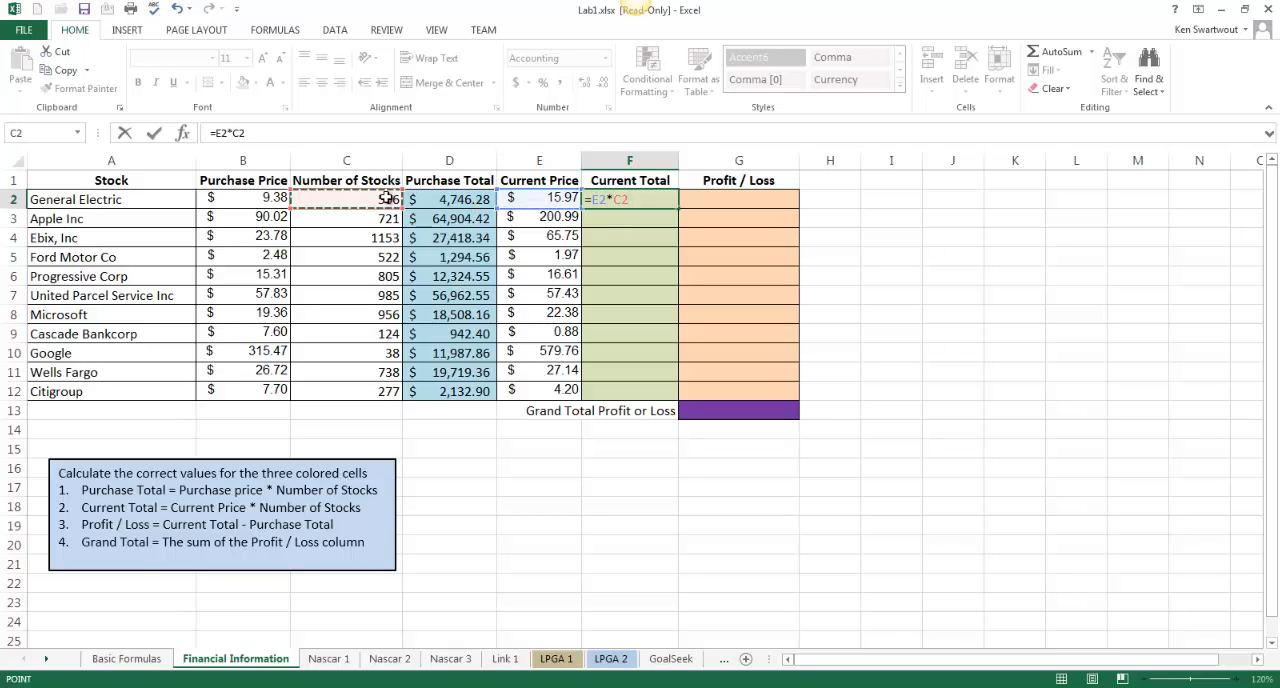
key("Return")
left_click(671, 204)
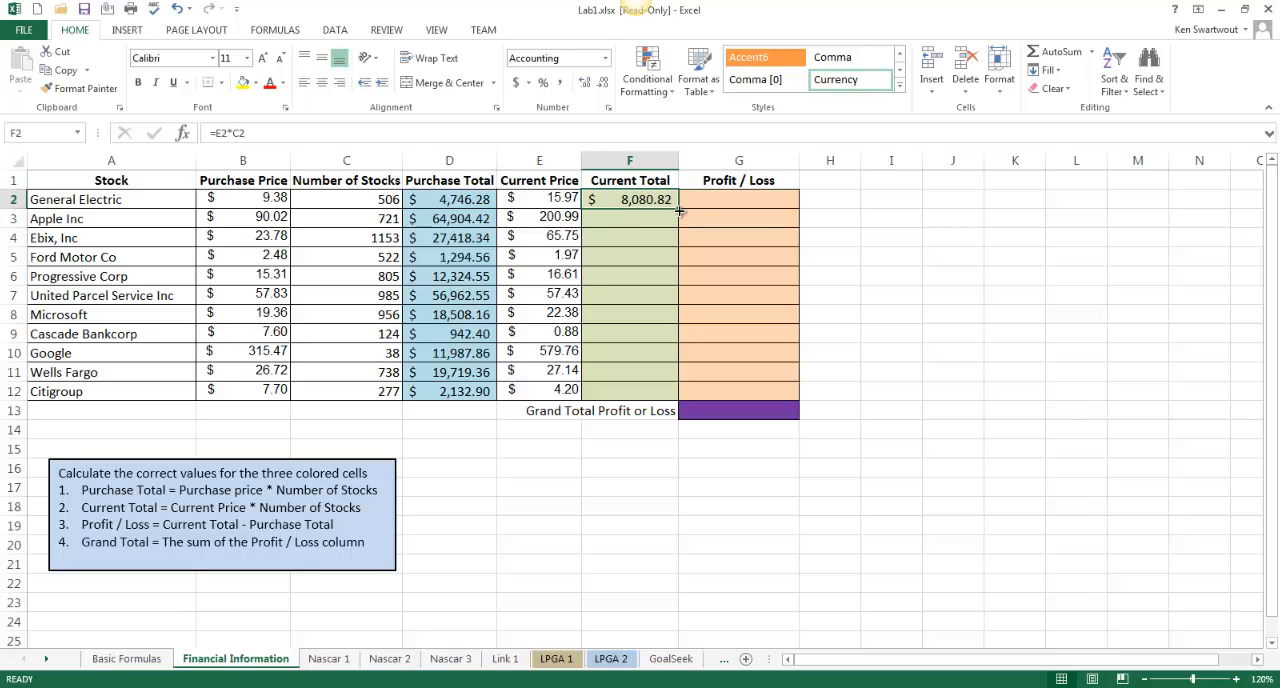
left_click_drag(679, 210, 659, 389)
Calculate the Profit / Loss with =F2-D2 in G2 and fill the formula down to G12
left_click(748, 202)
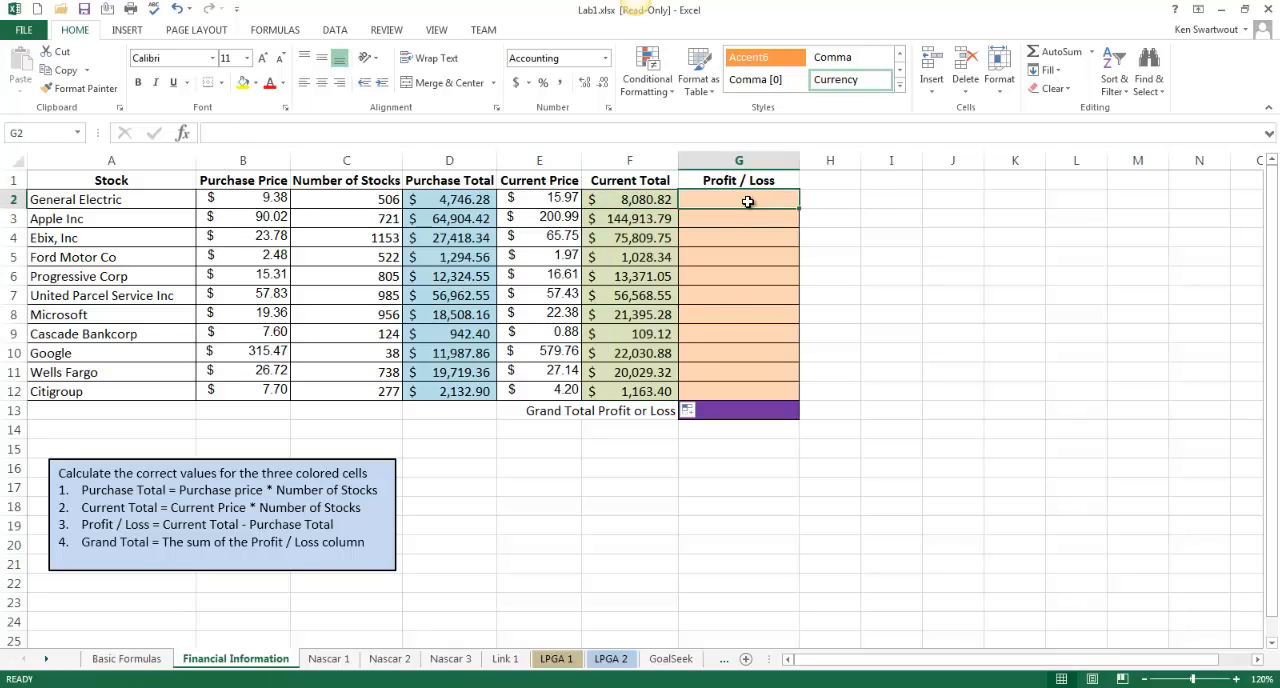
type("=")
left_click(617, 200)
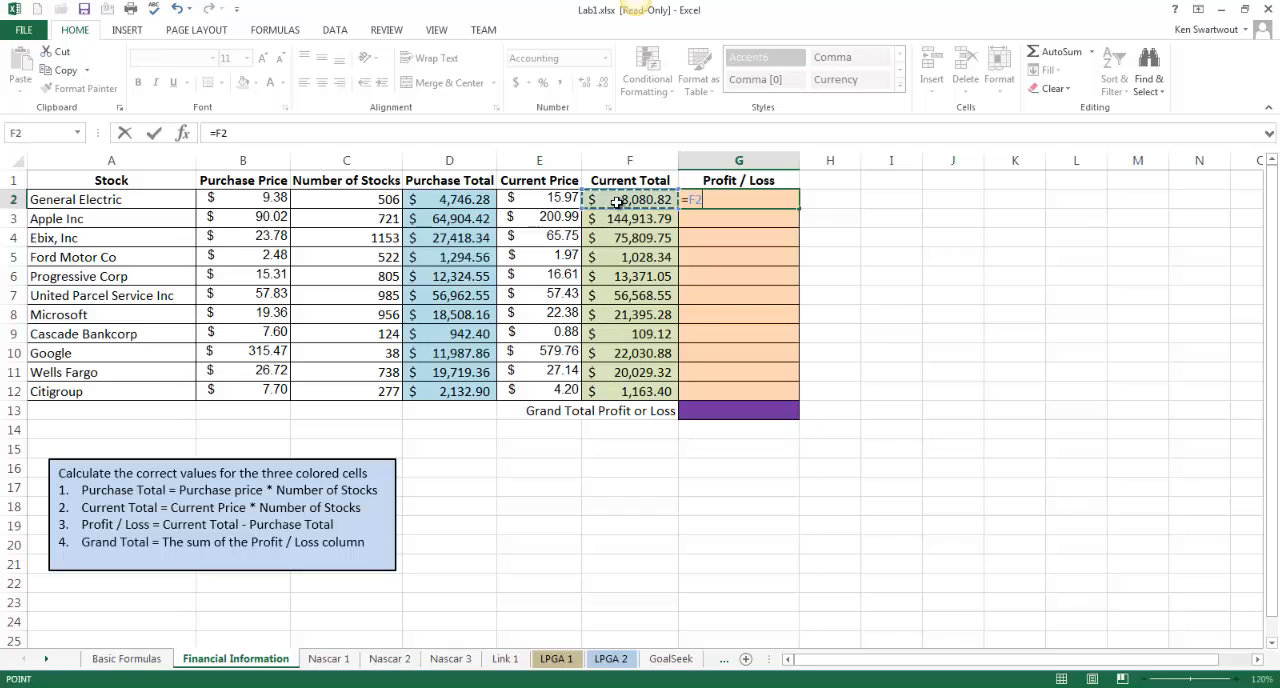
type("-")
left_click(440, 200)
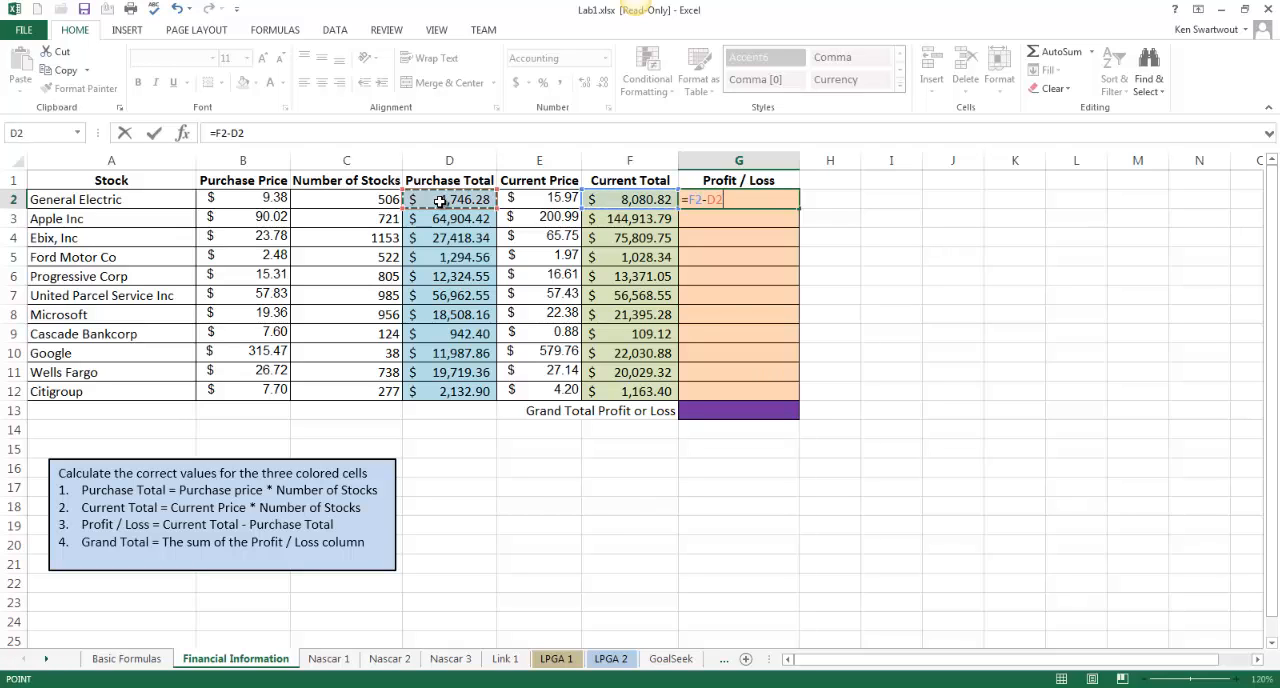
key("Return")
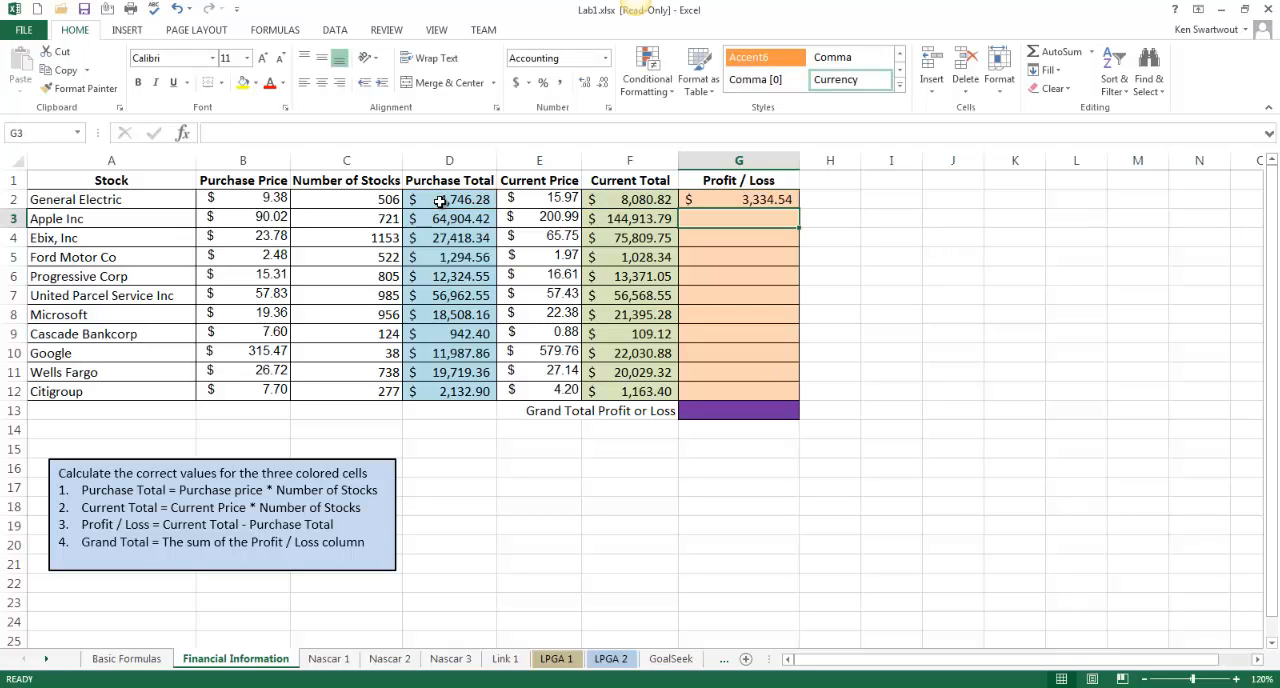
left_click(778, 201)
left_click_drag(795, 210, 800, 398)
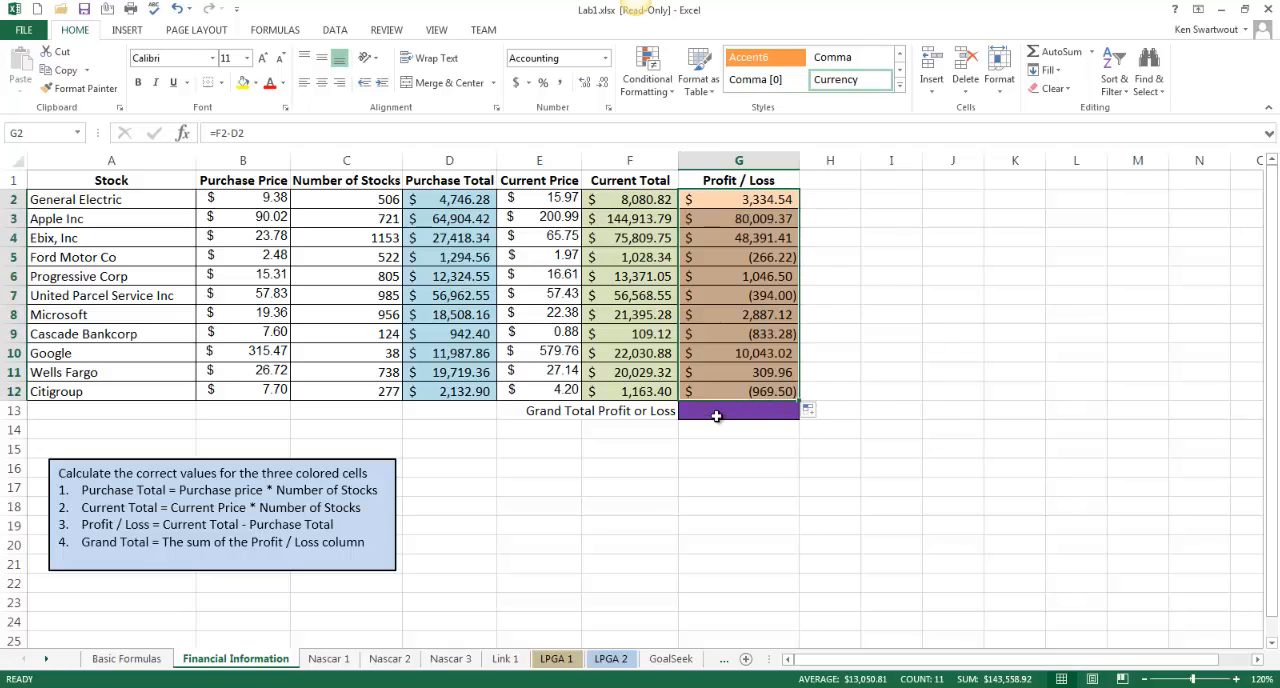
Total the Profit / Loss column with =SUM(G2:G12) in the Grand Total cell G13, and open the Nascar 1 sheet
left_click(722, 411)
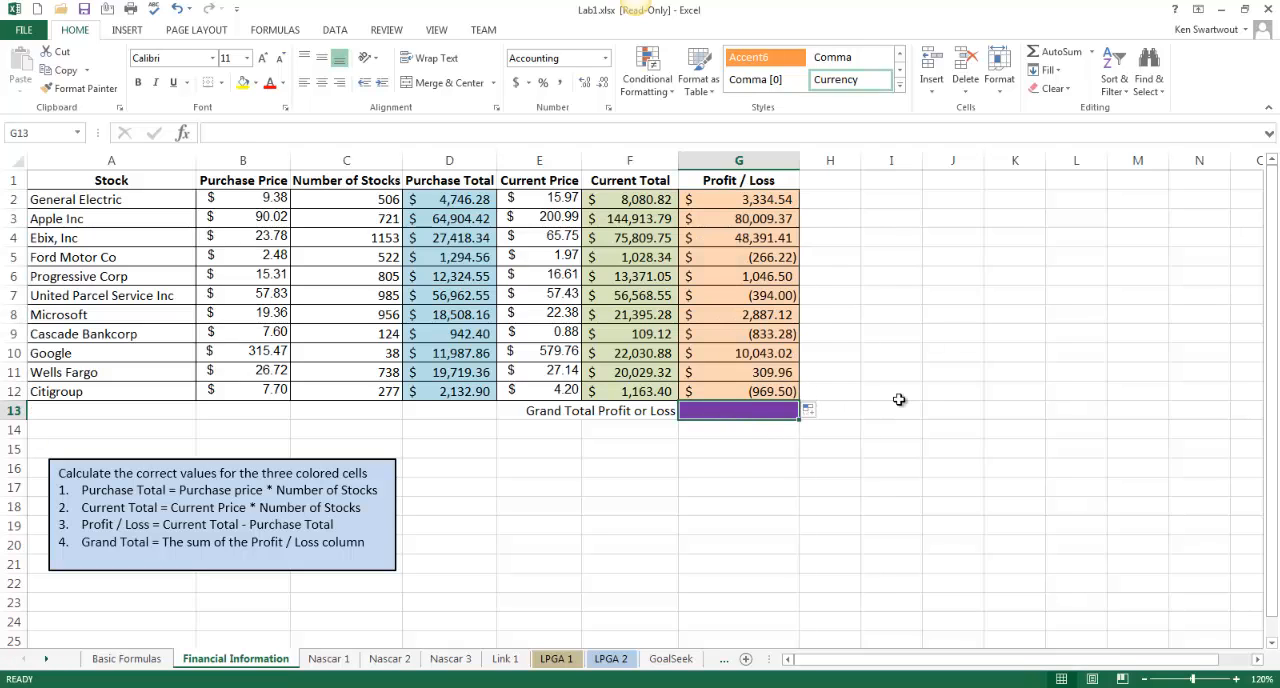
left_click(1091, 51)
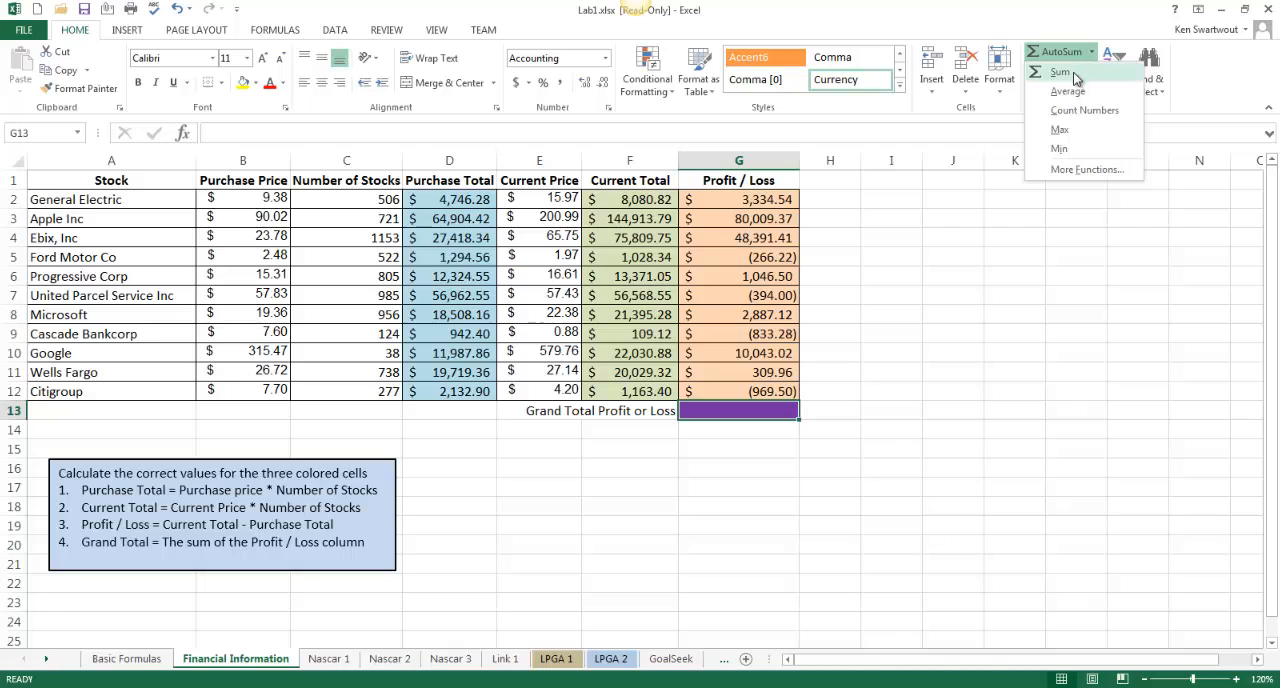
left_click(1075, 78)
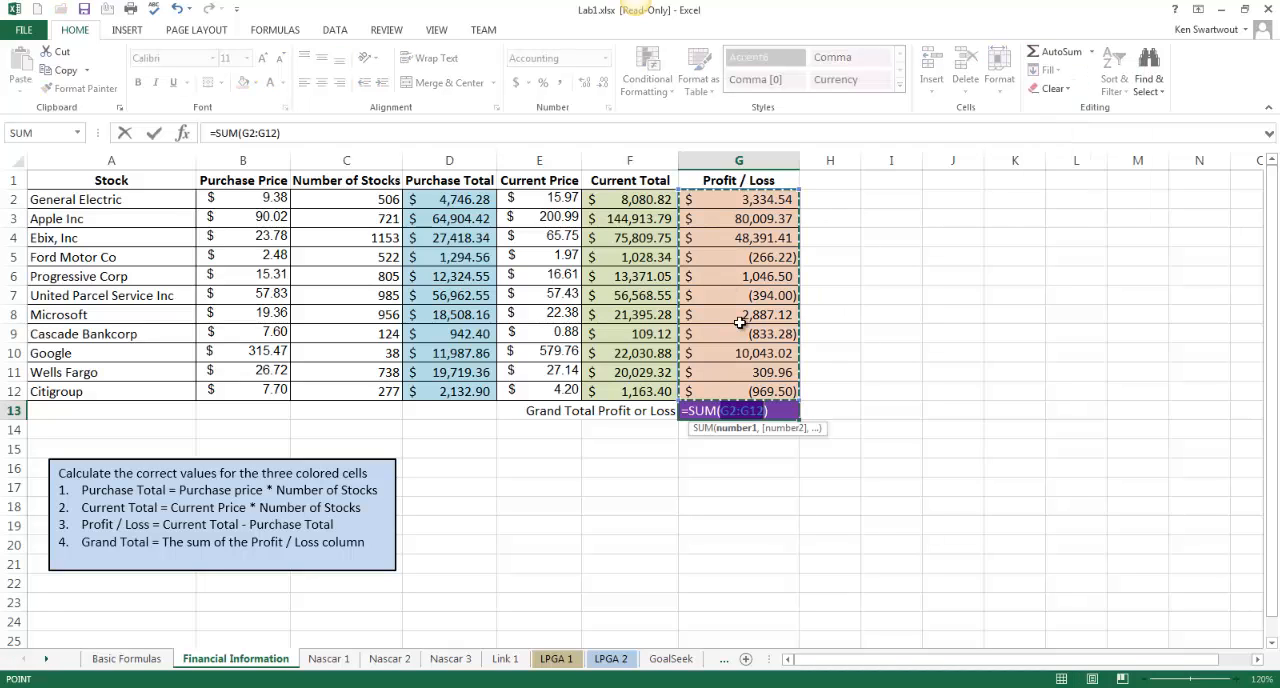
key("Return")
left_click(491, 565)
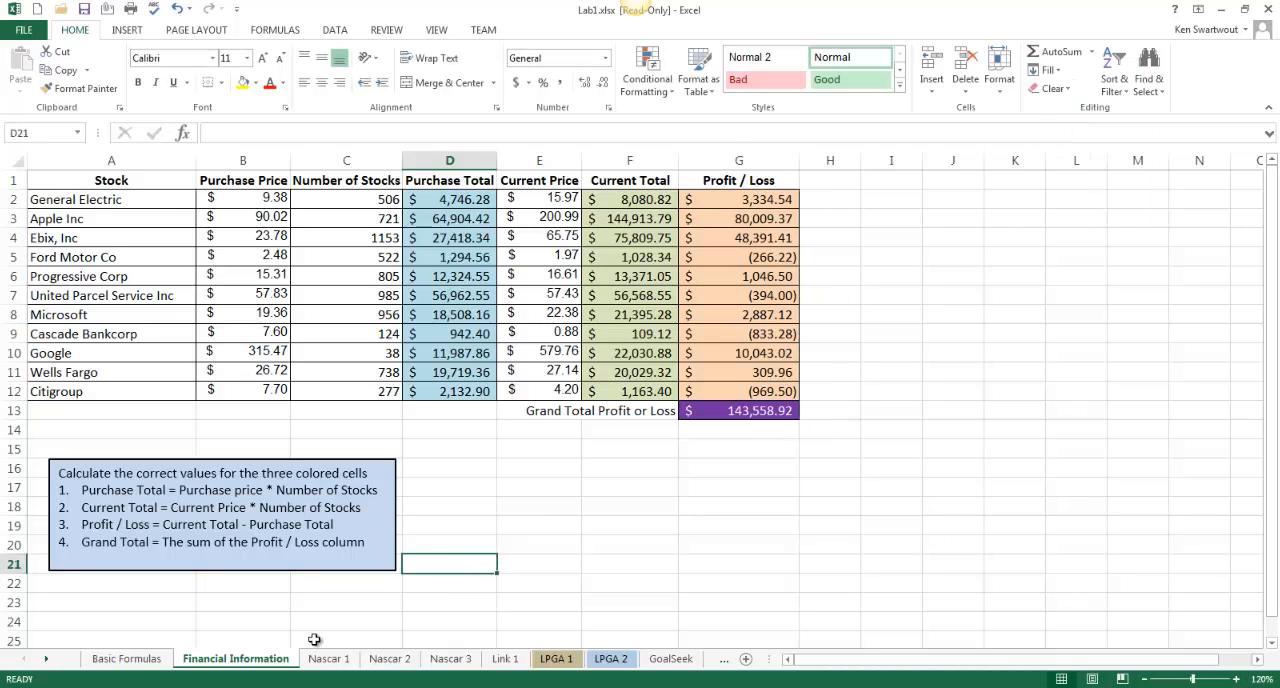
left_click(320, 662)
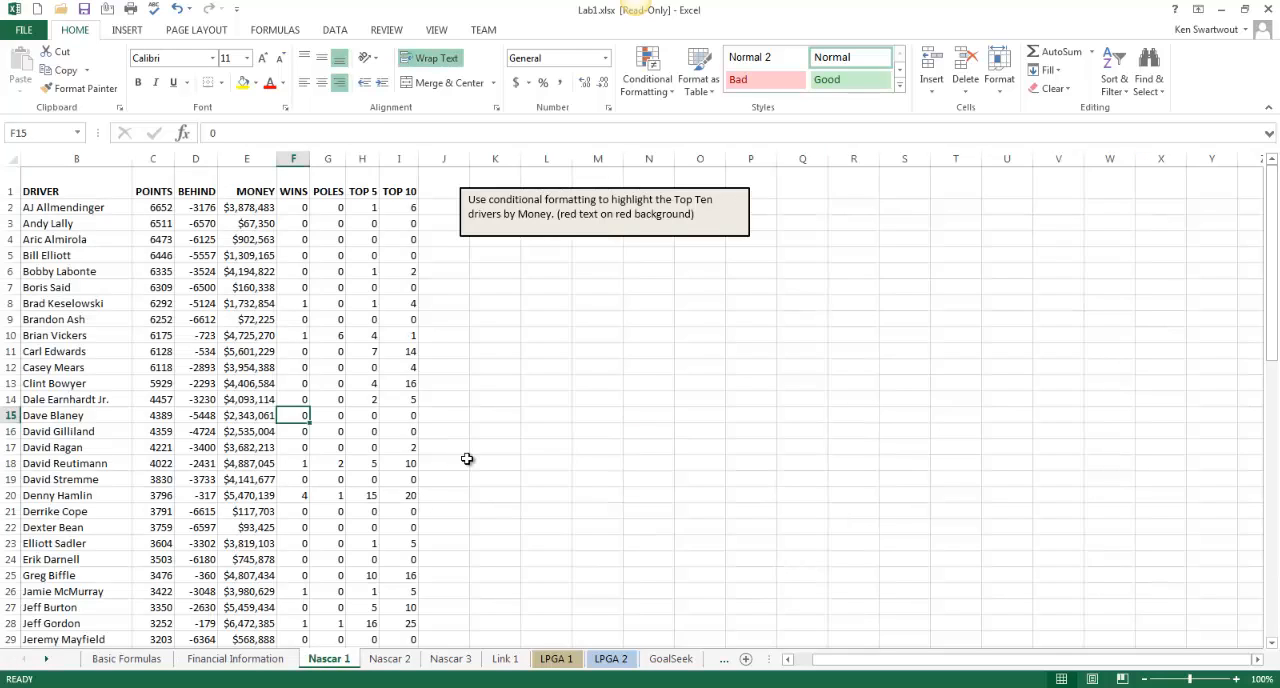
left_click(268, 208)
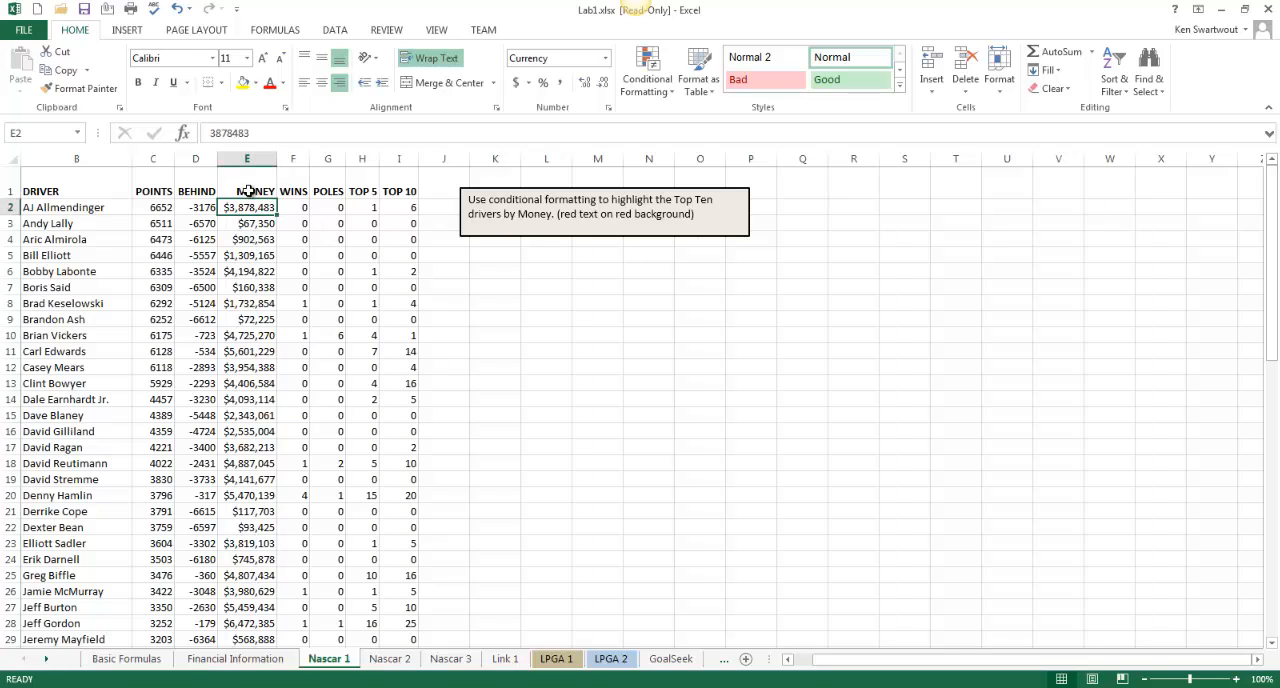
left_click(248, 158)
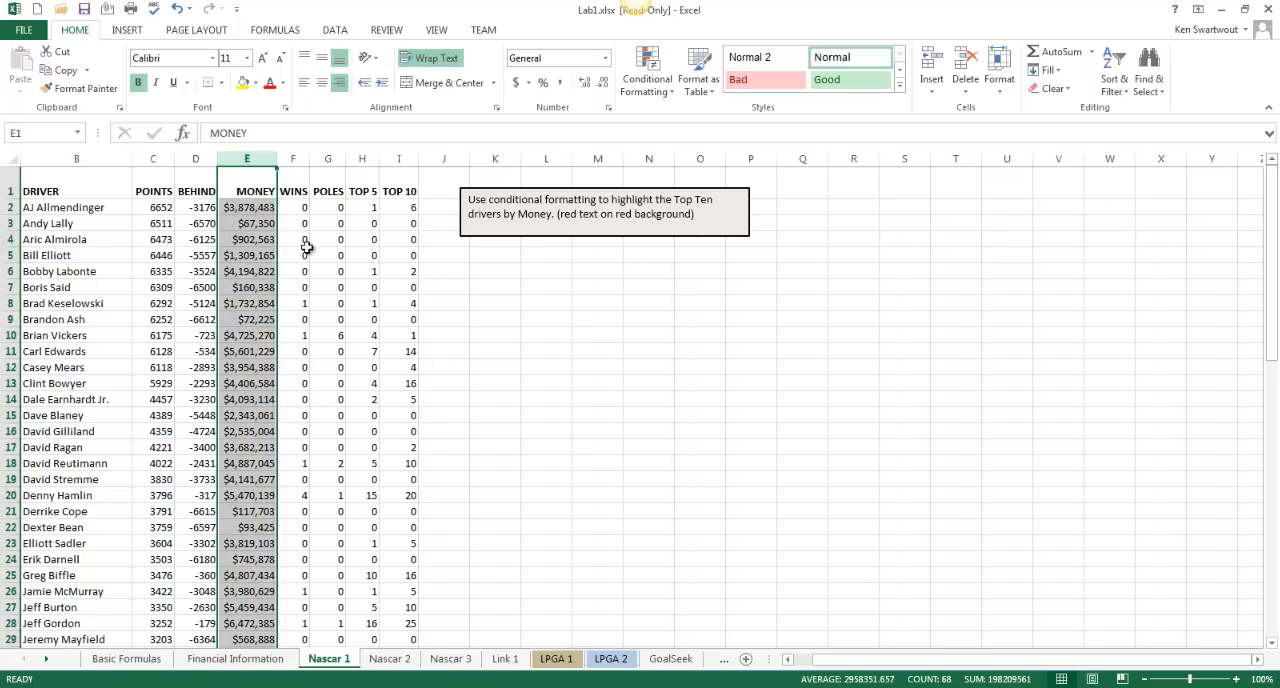
left_click(334, 268)
Apply a Top 10 Items conditional formatting rule with Light Red Fill with Dark Red Text to the Money values E2:E68
left_click(245, 207)
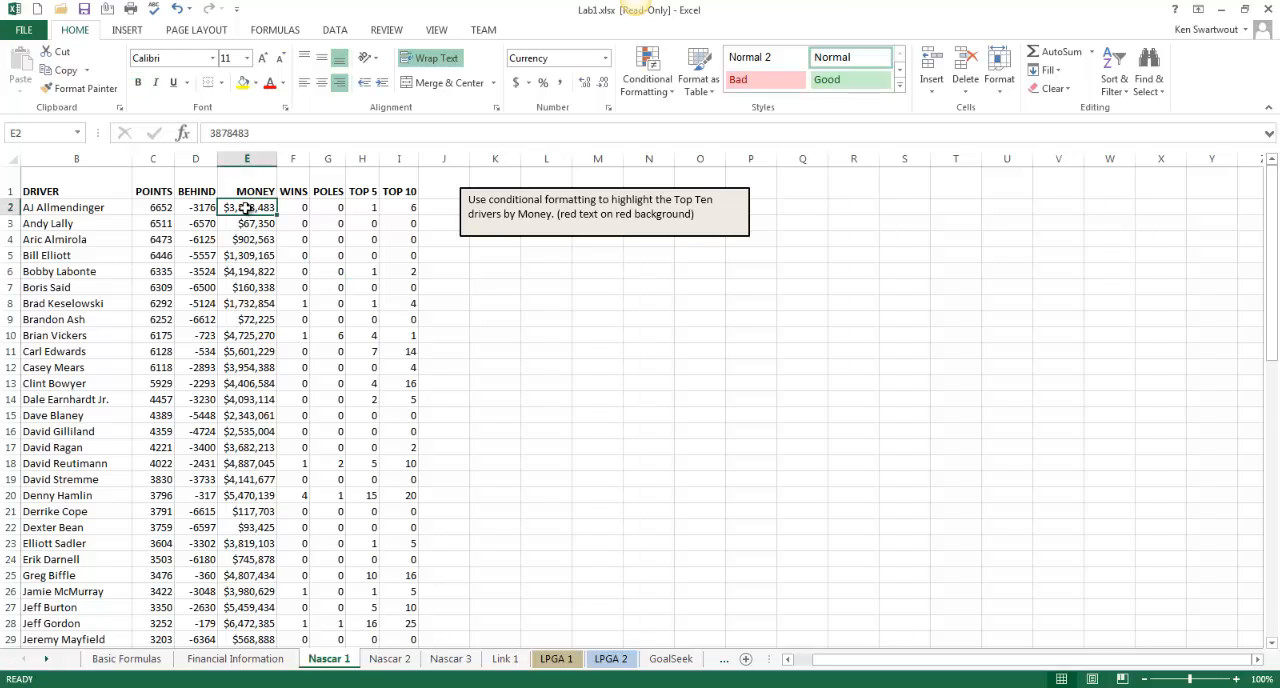
key("ctrl+shift+Down")
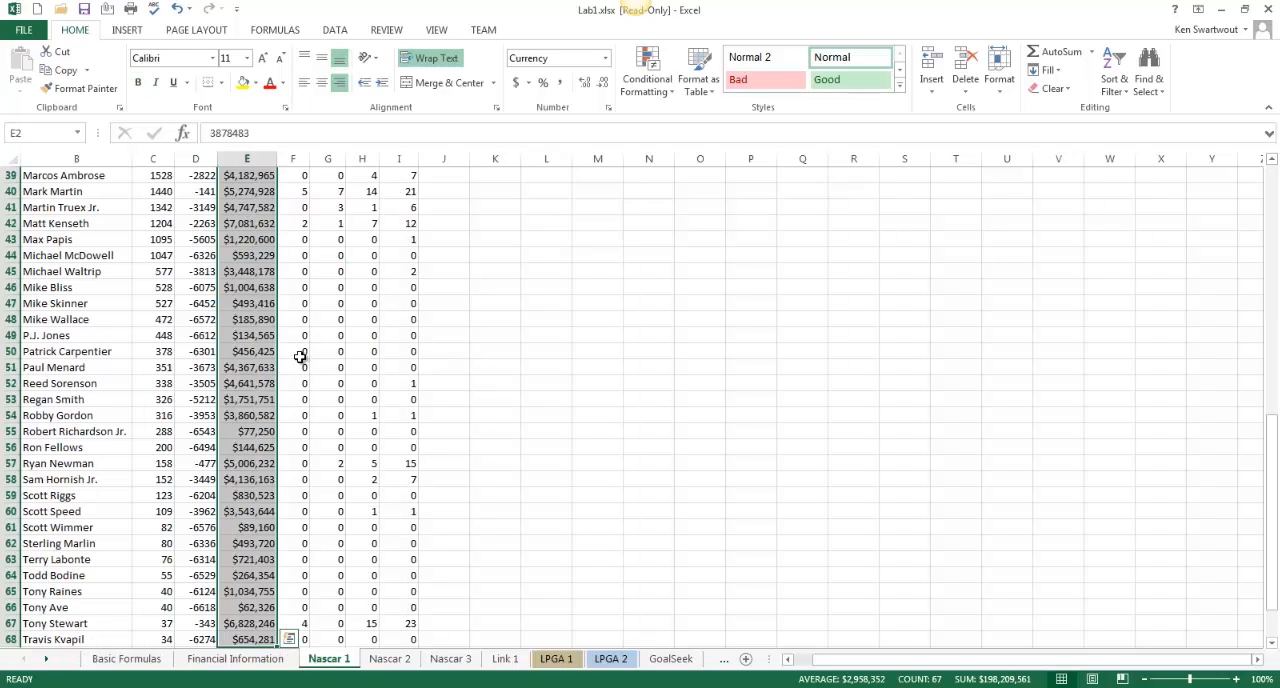
scroll(349, 457, "down", 1)
scroll(348, 453, "up", 3)
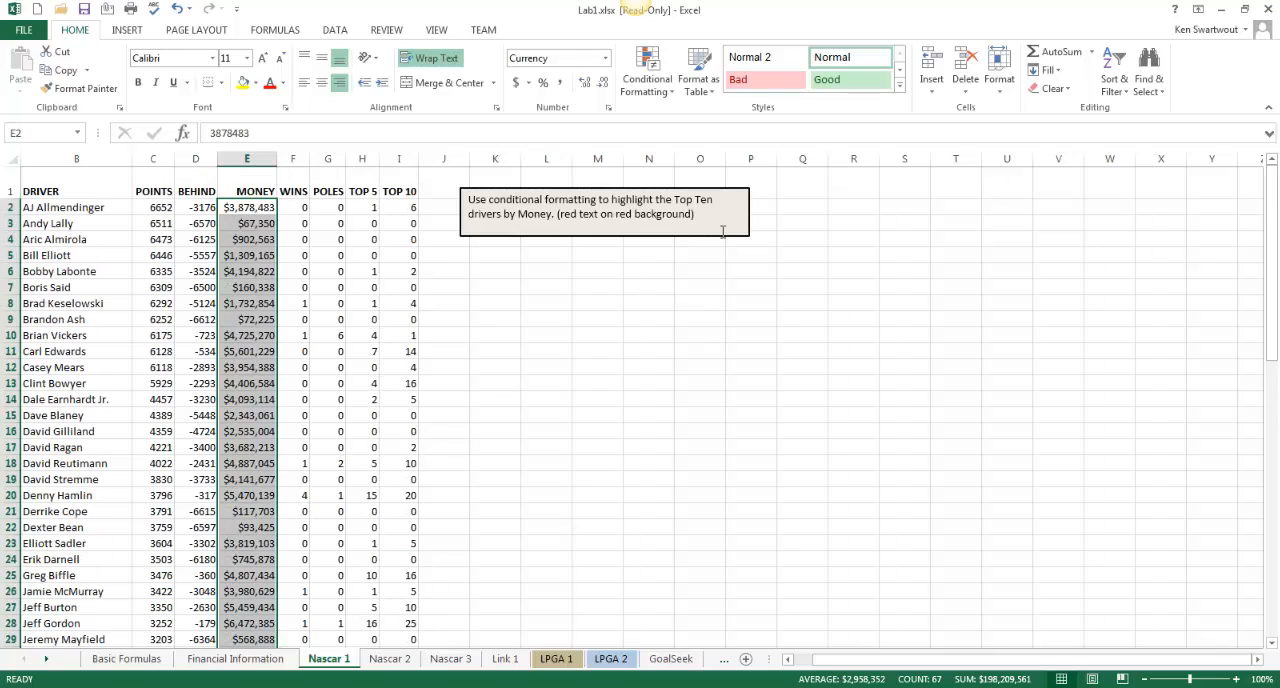
left_click(672, 92)
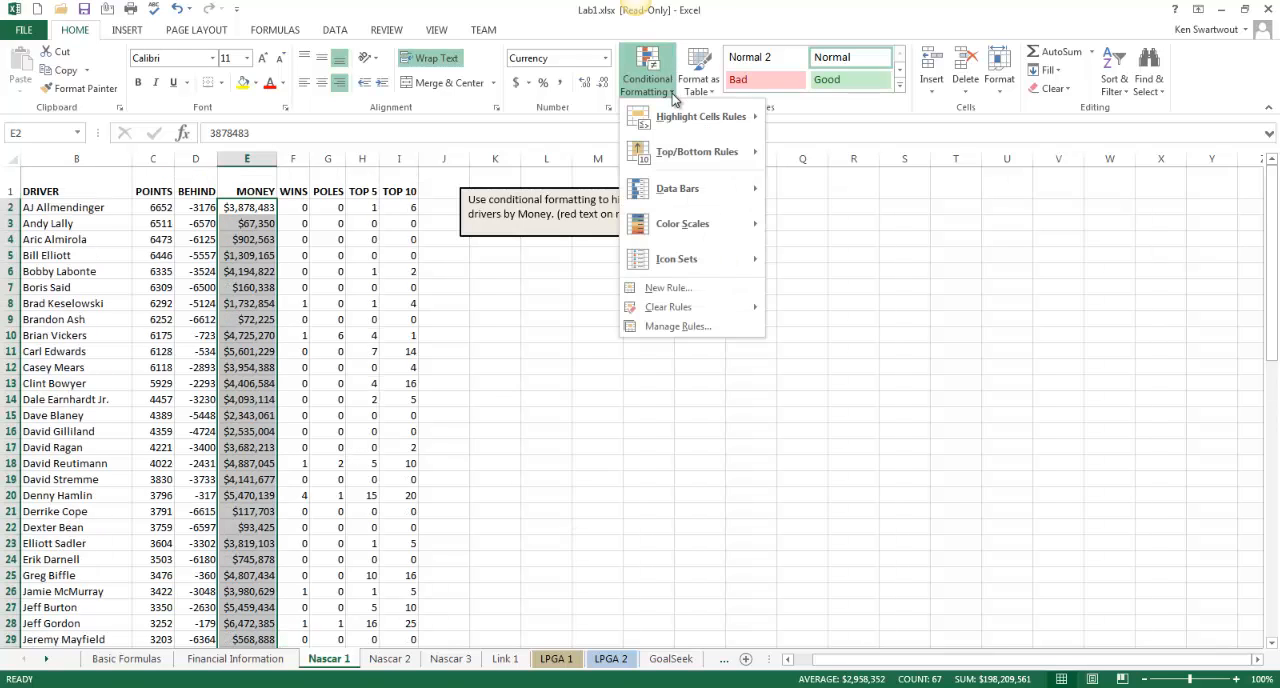
mouse_move(692, 148)
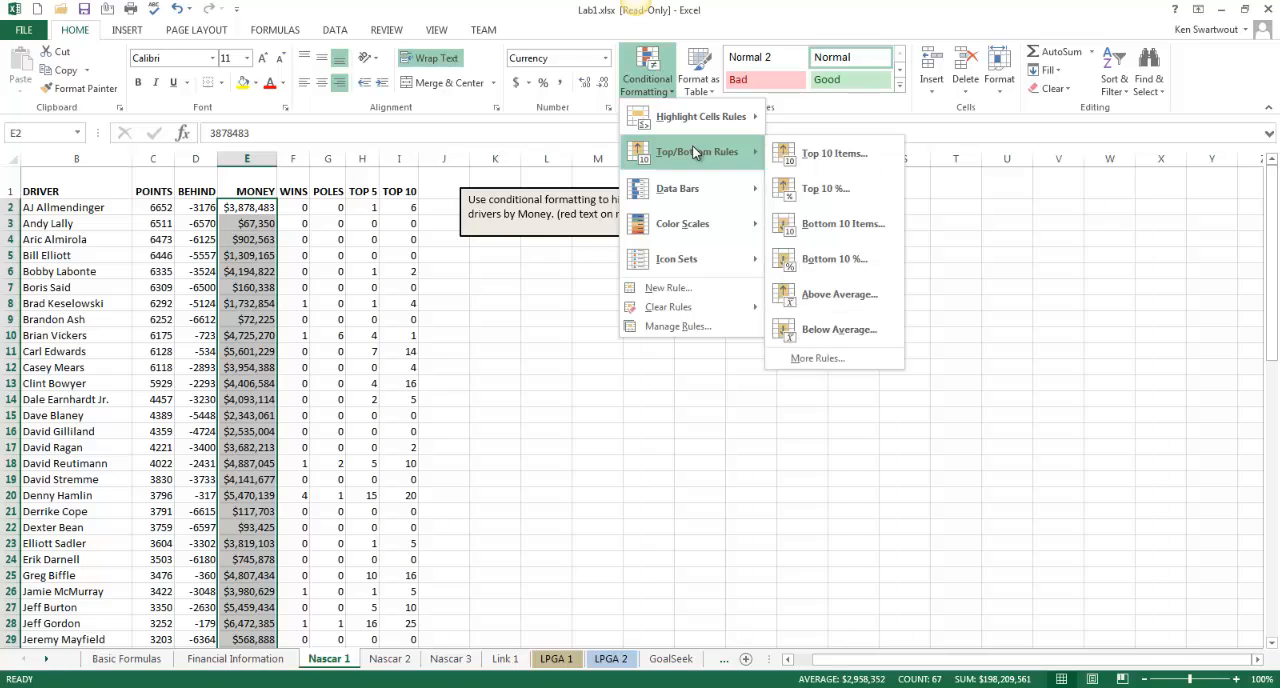
left_click(846, 152)
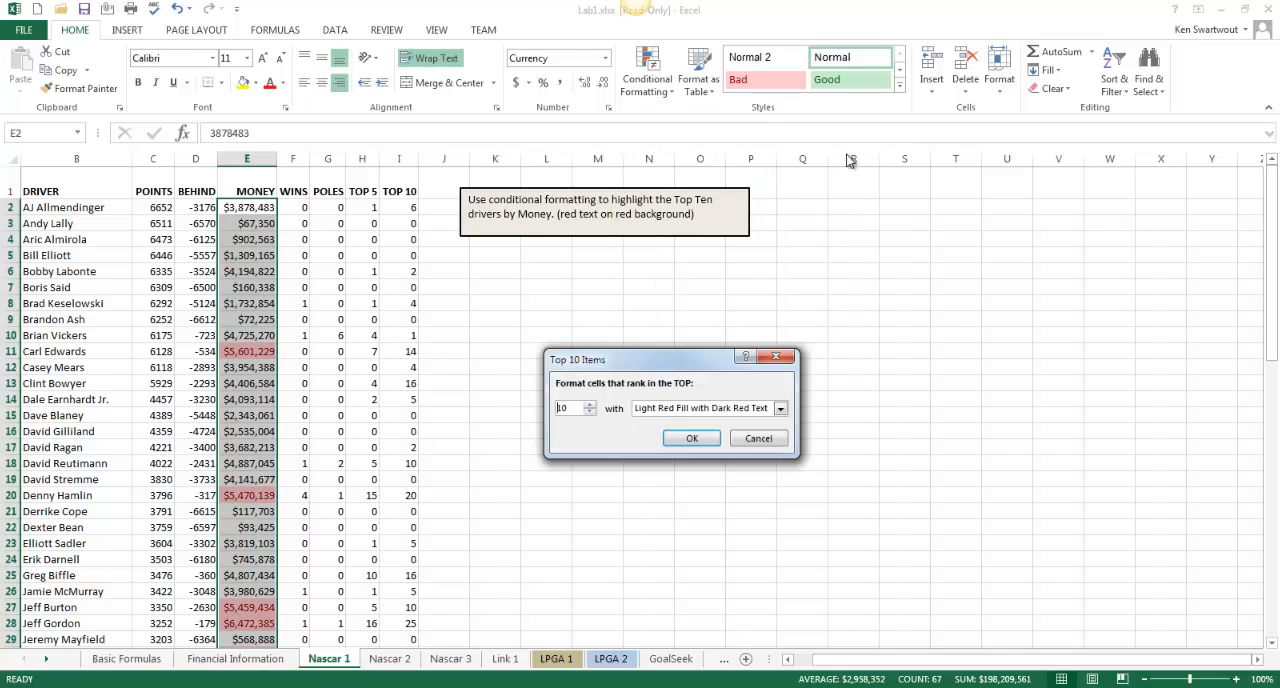
left_click(590, 405)
left_click(691, 438)
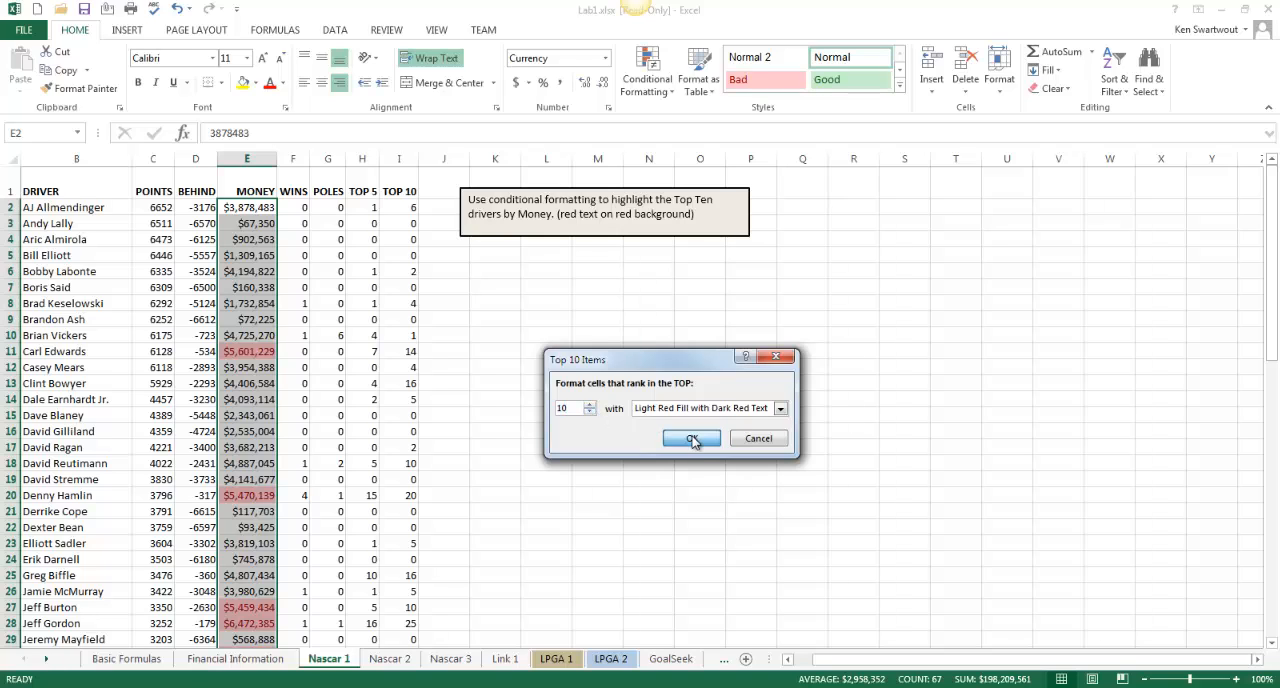
left_click(300, 431)
scroll(382, 430, "down", 7)
scroll(382, 430, "up", 7)
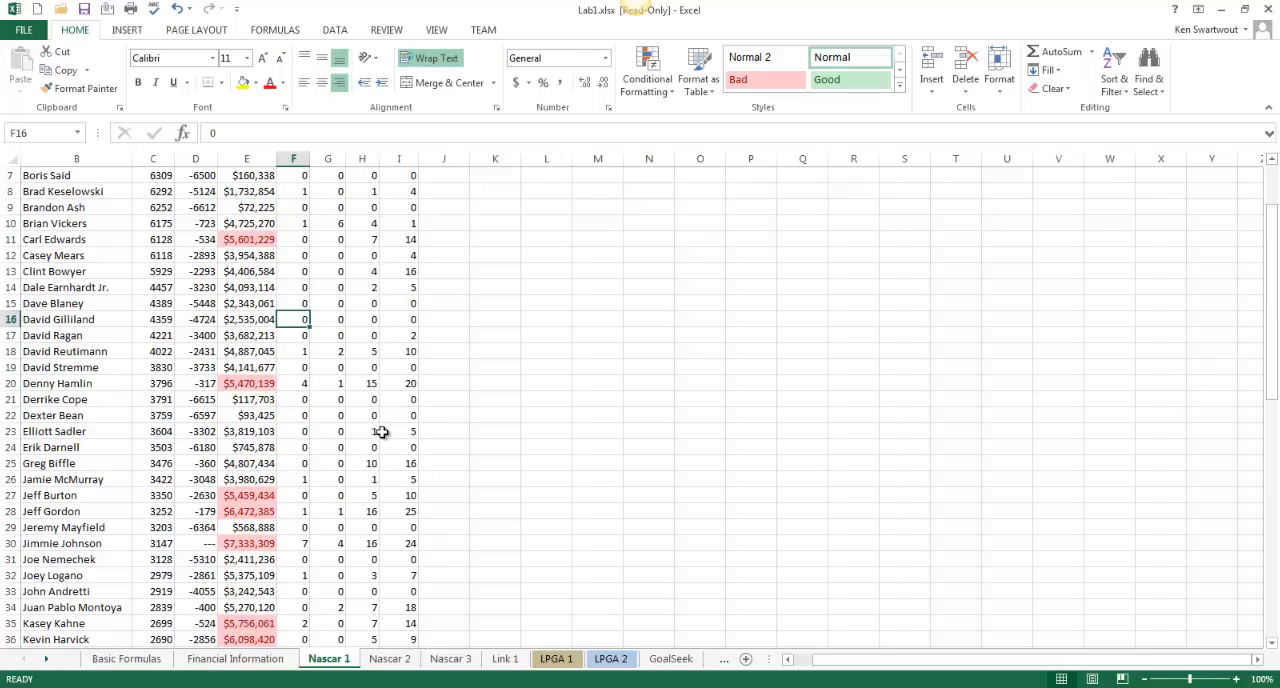
Open the Nascar 2 sheet and select the Money values E2:E68
left_click(390, 659)
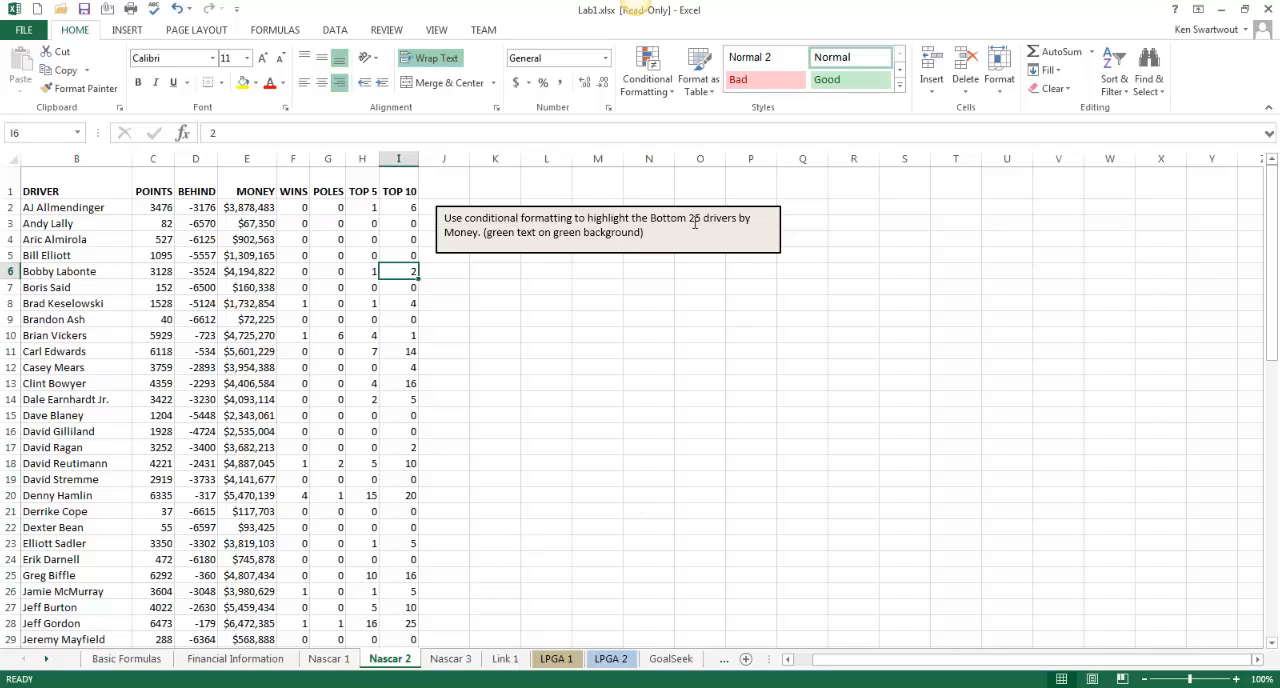
left_click(243, 207)
key("ctrl+shift+Down")
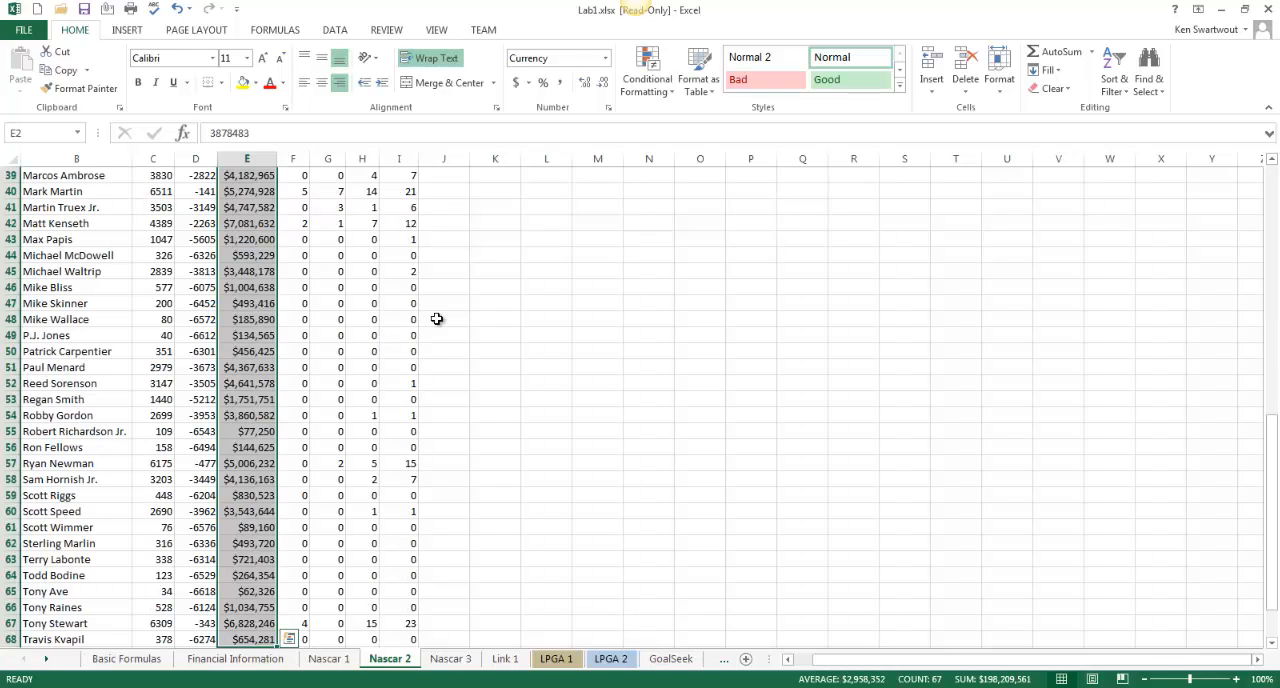
scroll(437, 318, "up", 13)
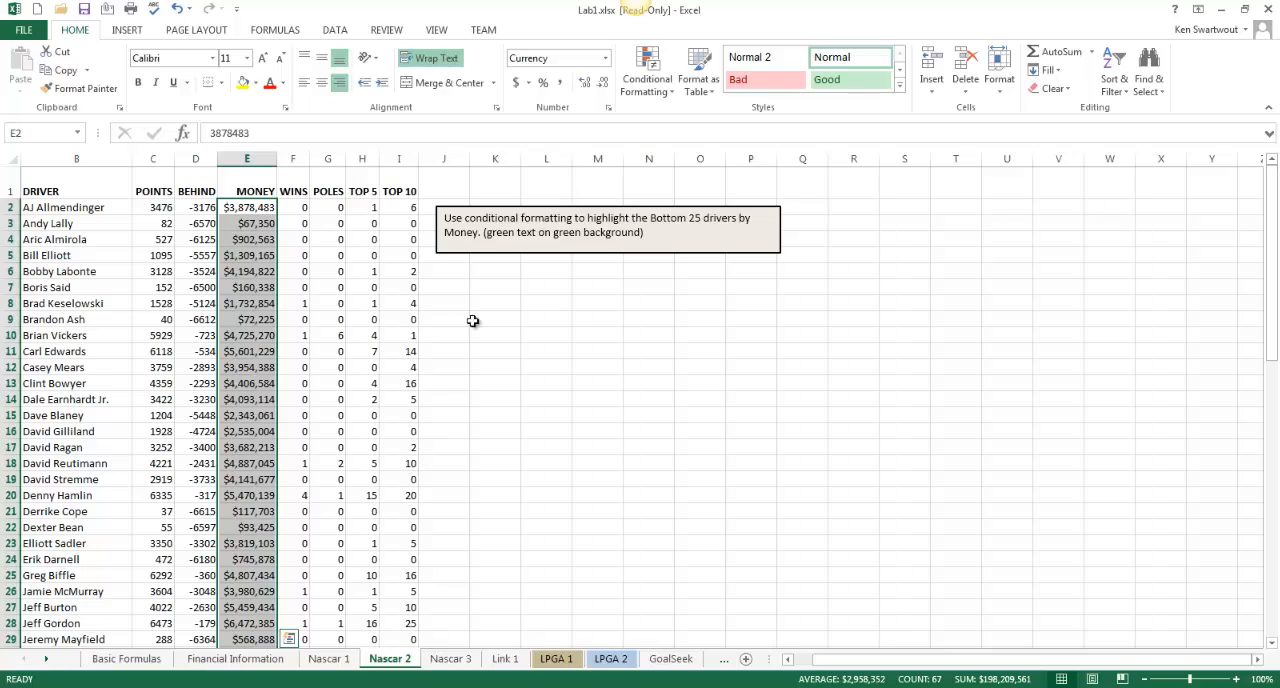
left_click(676, 95)
mouse_move(690, 150)
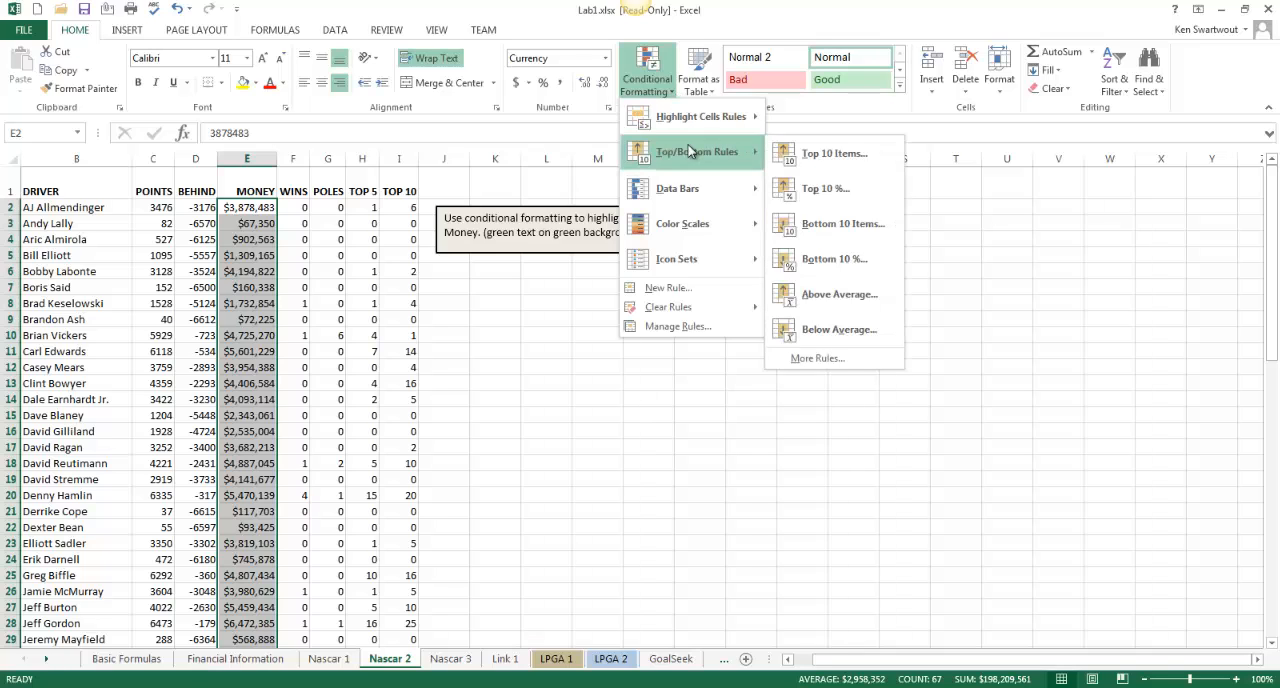
left_click(840, 154)
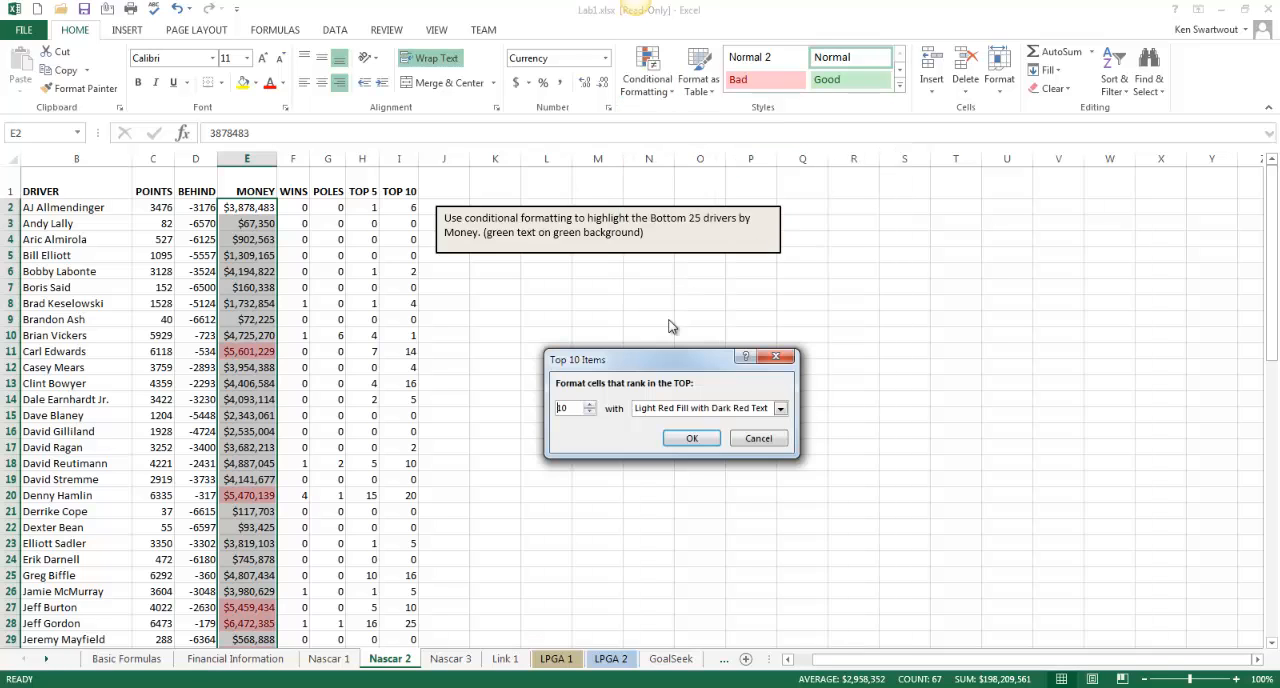
left_click(775, 440)
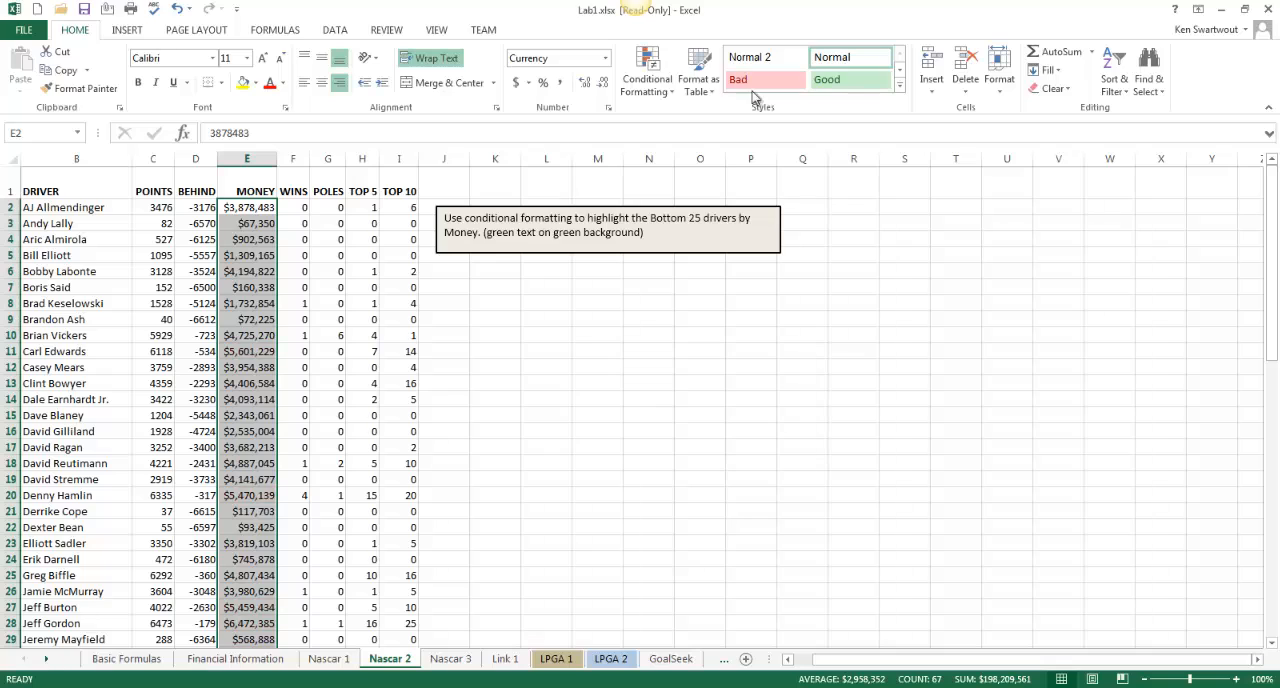
Apply a Bottom 10 Items conditional formatting rule set to 25 with Green Fill with Dark Green Text to the selected Money values
left_click(647, 78)
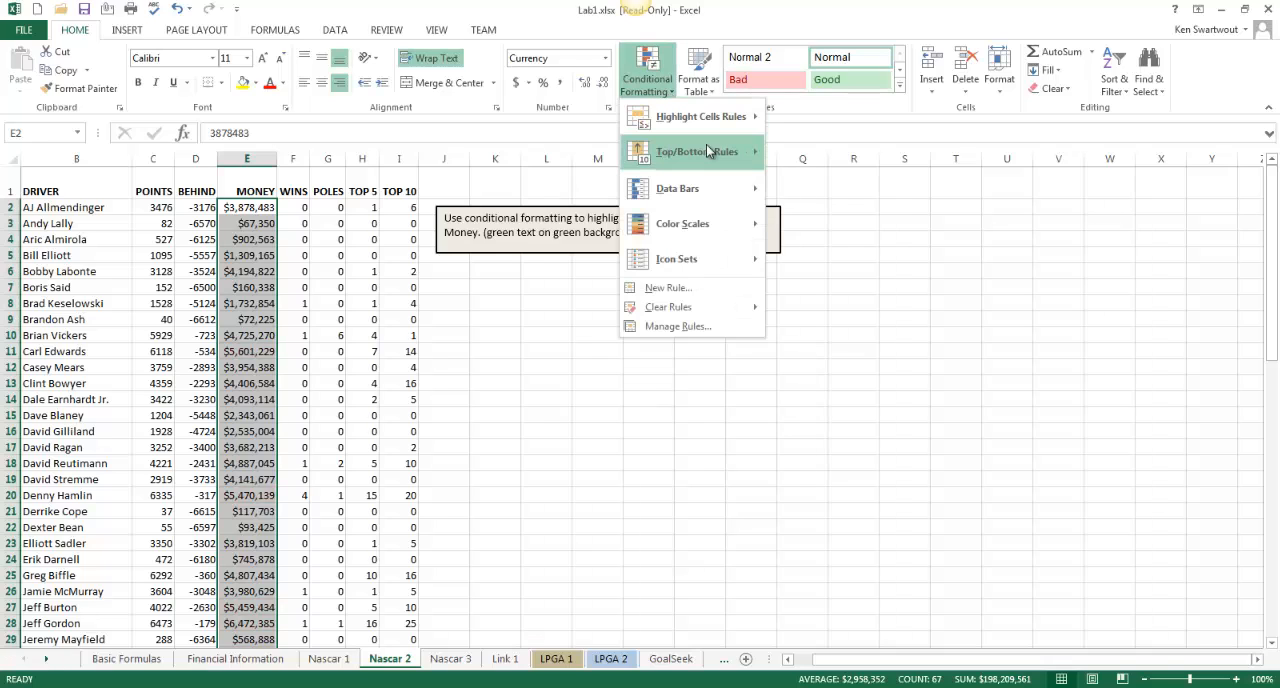
mouse_move(707, 149)
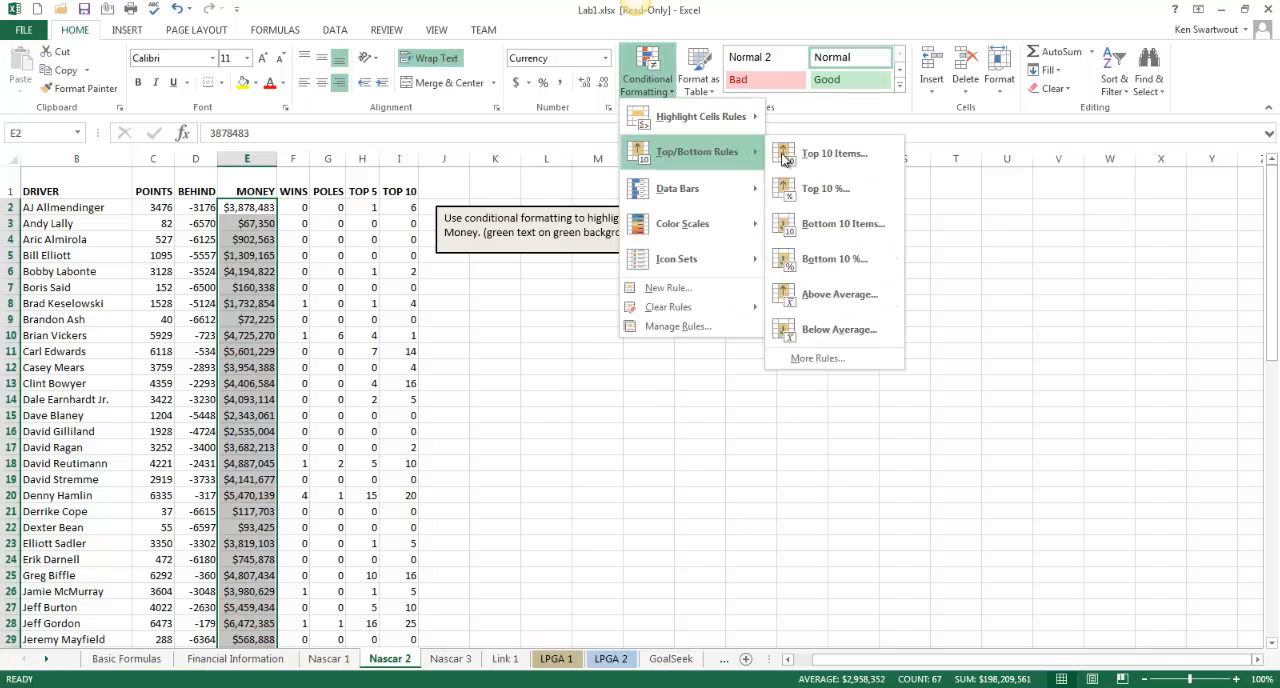
left_click(854, 227)
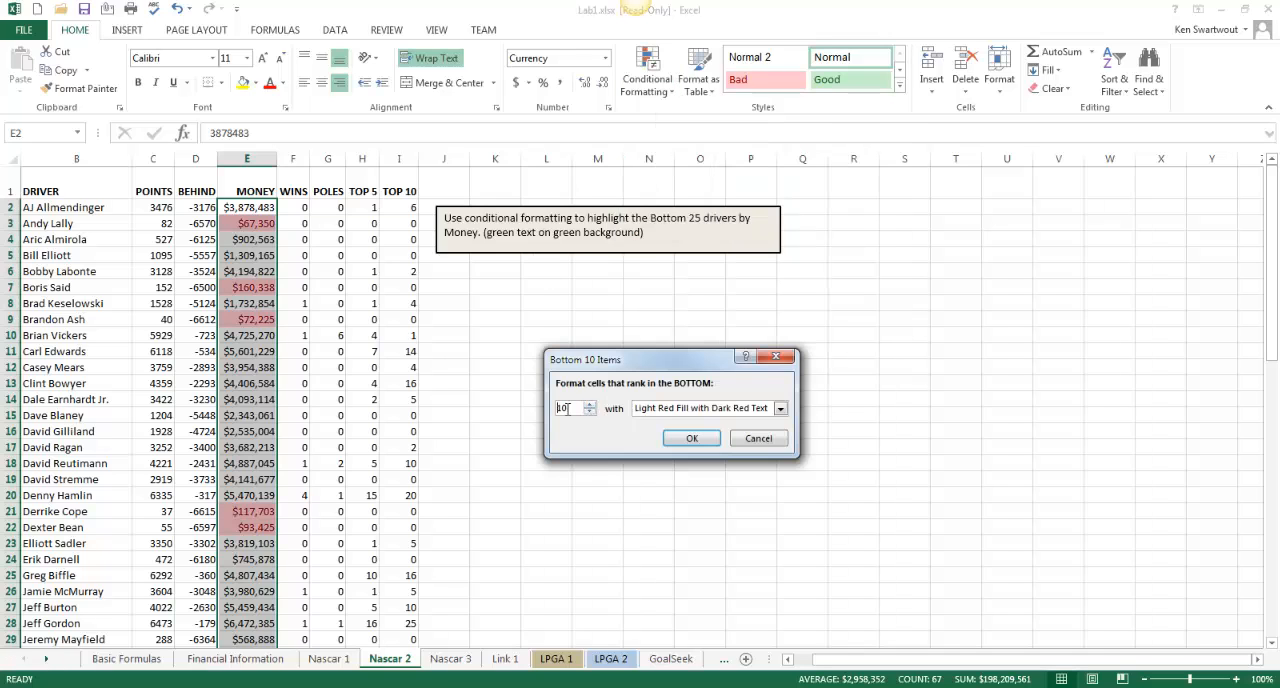
type("25")
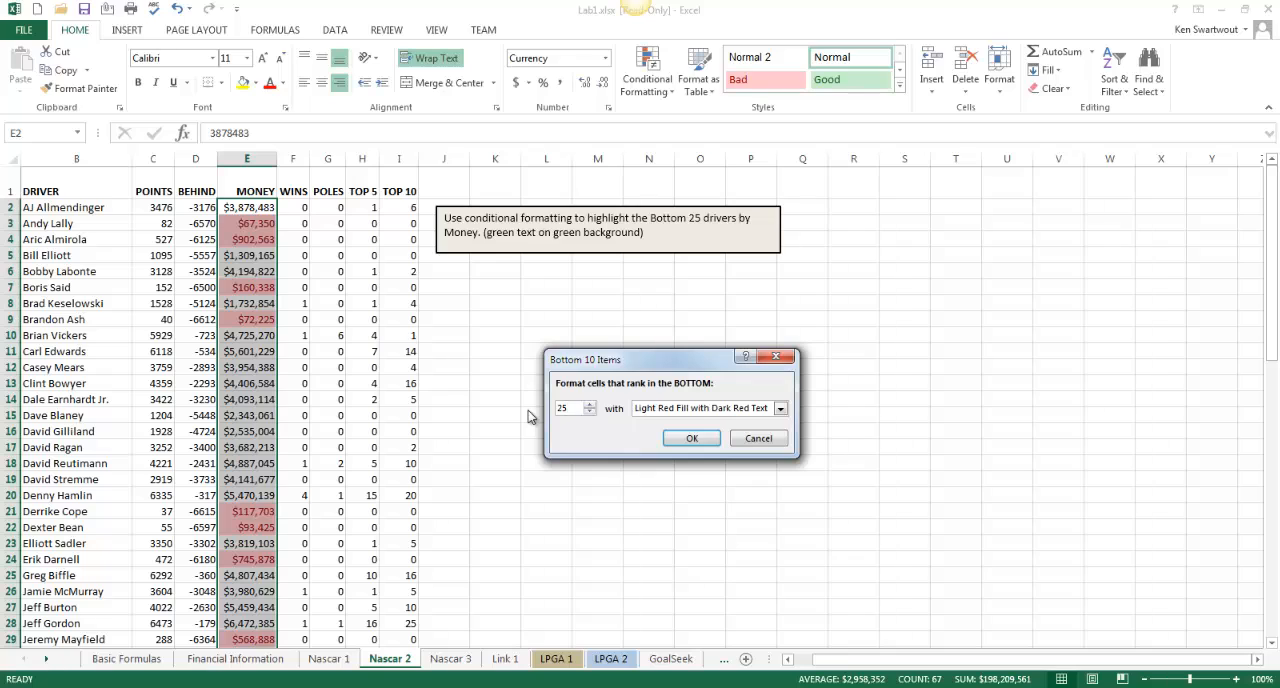
left_click(780, 408)
left_click(736, 446)
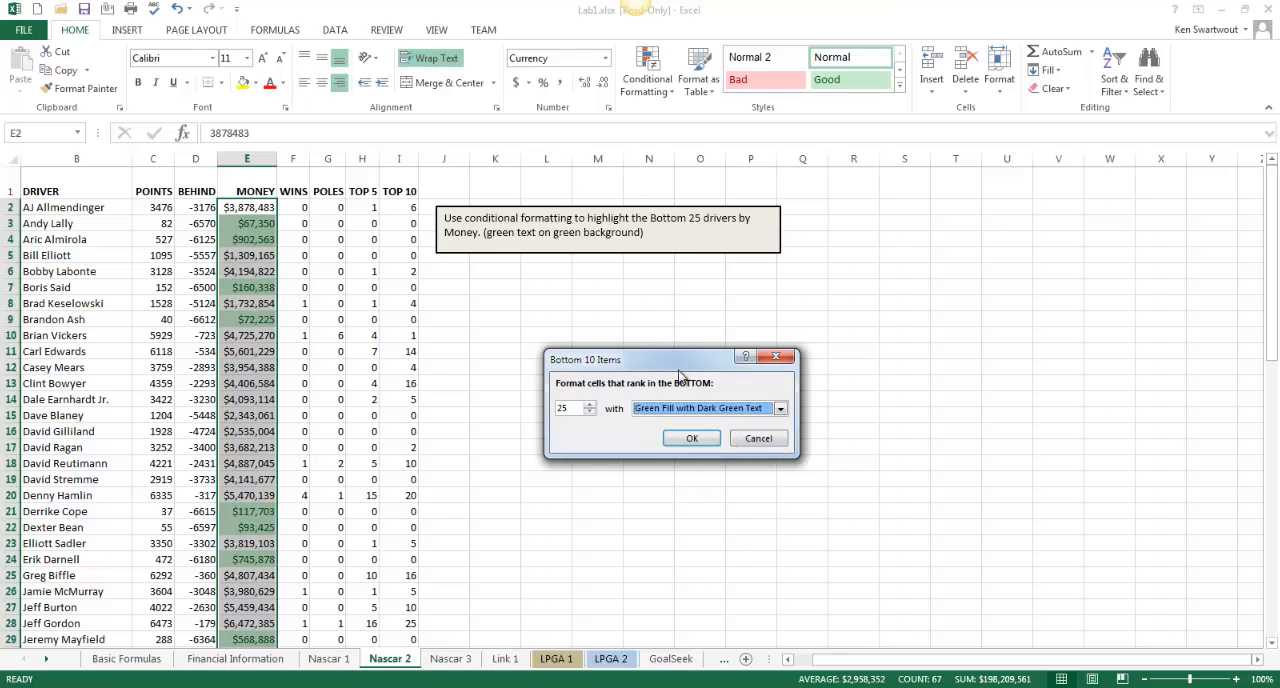
left_click(692, 438)
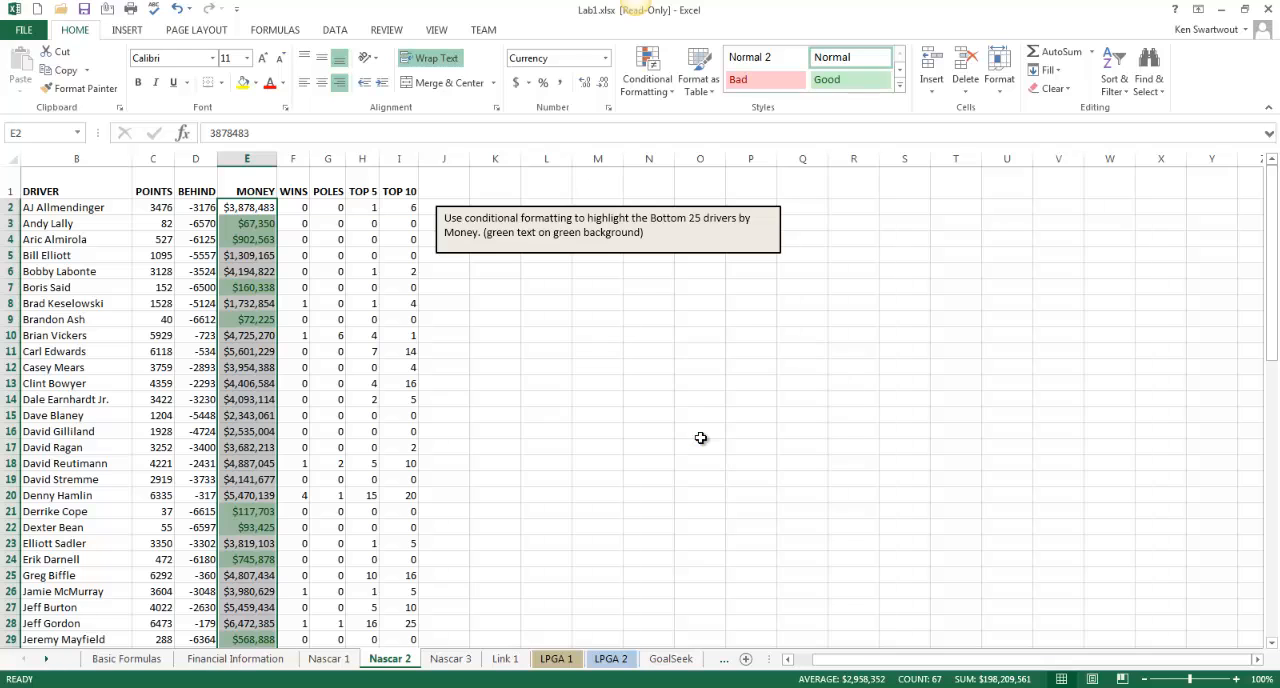
Check the formatting down the Money column and open the Nascar 3 sheet
left_click(264, 367)
scroll(295, 425, "down", 5)
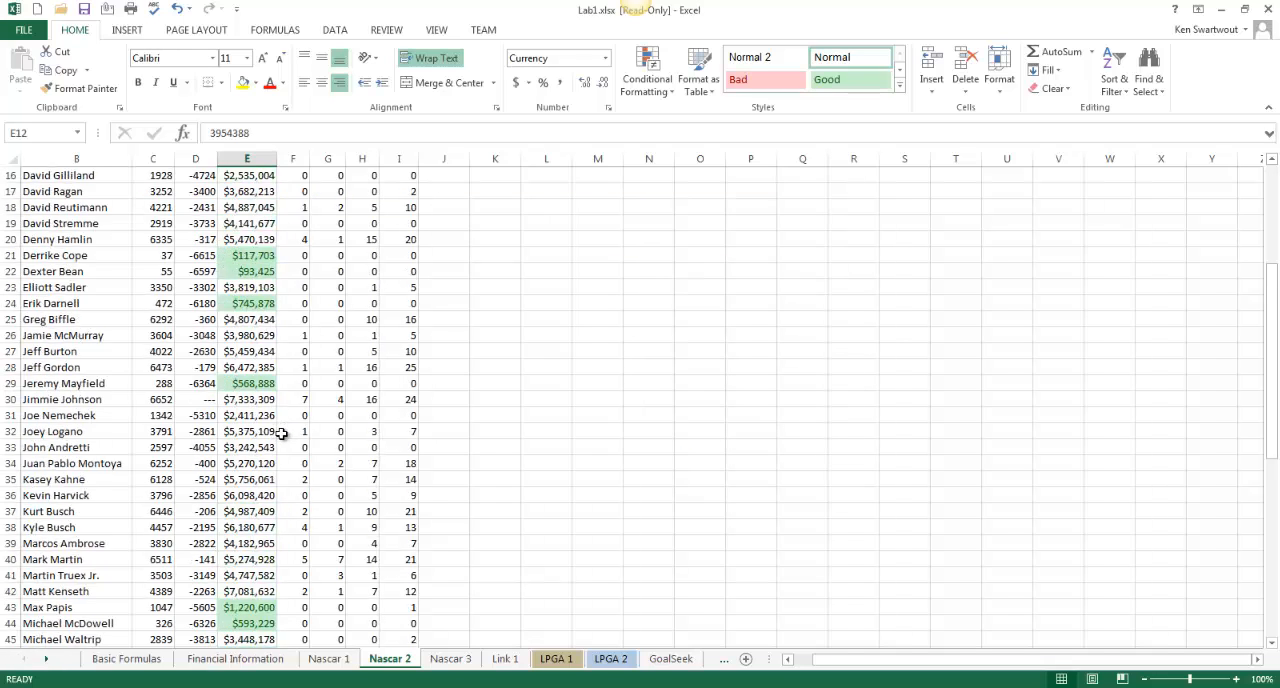
scroll(300, 432, "up", 5)
left_click(450, 659)
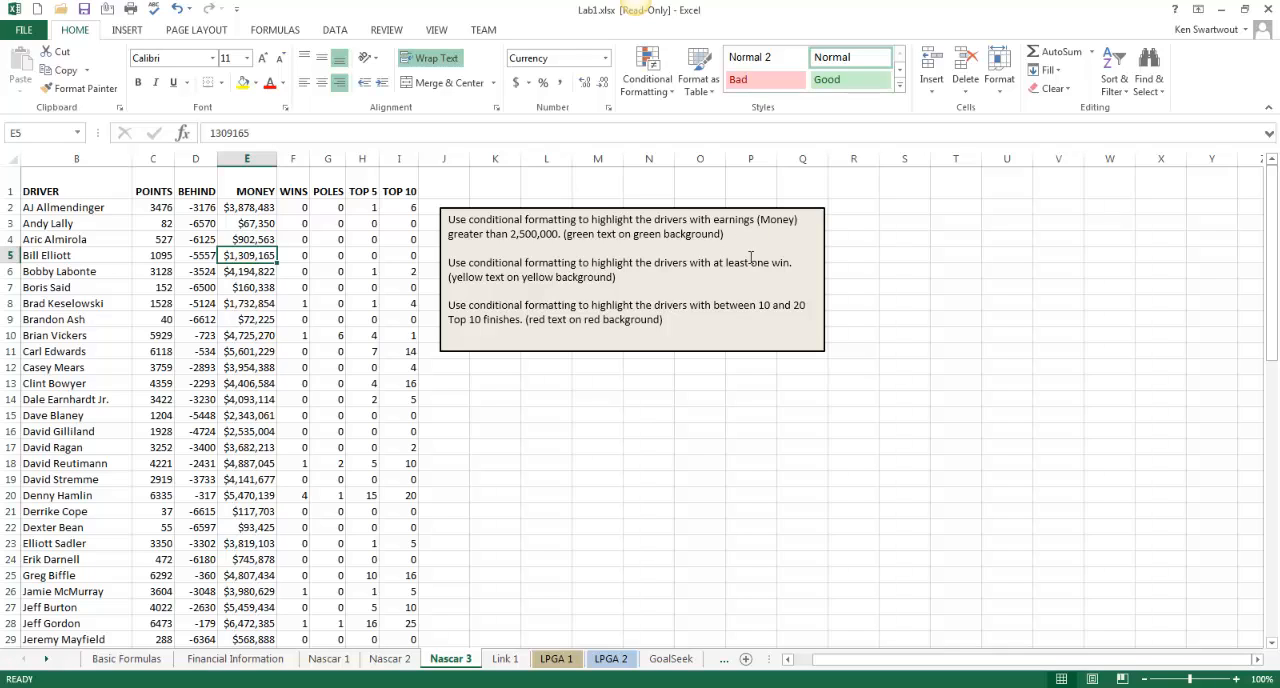
Apply a Greater Than 2500000 conditional formatting rule with Green Fill with Dark Green Text to the Money values E2:E68
left_click(250, 207)
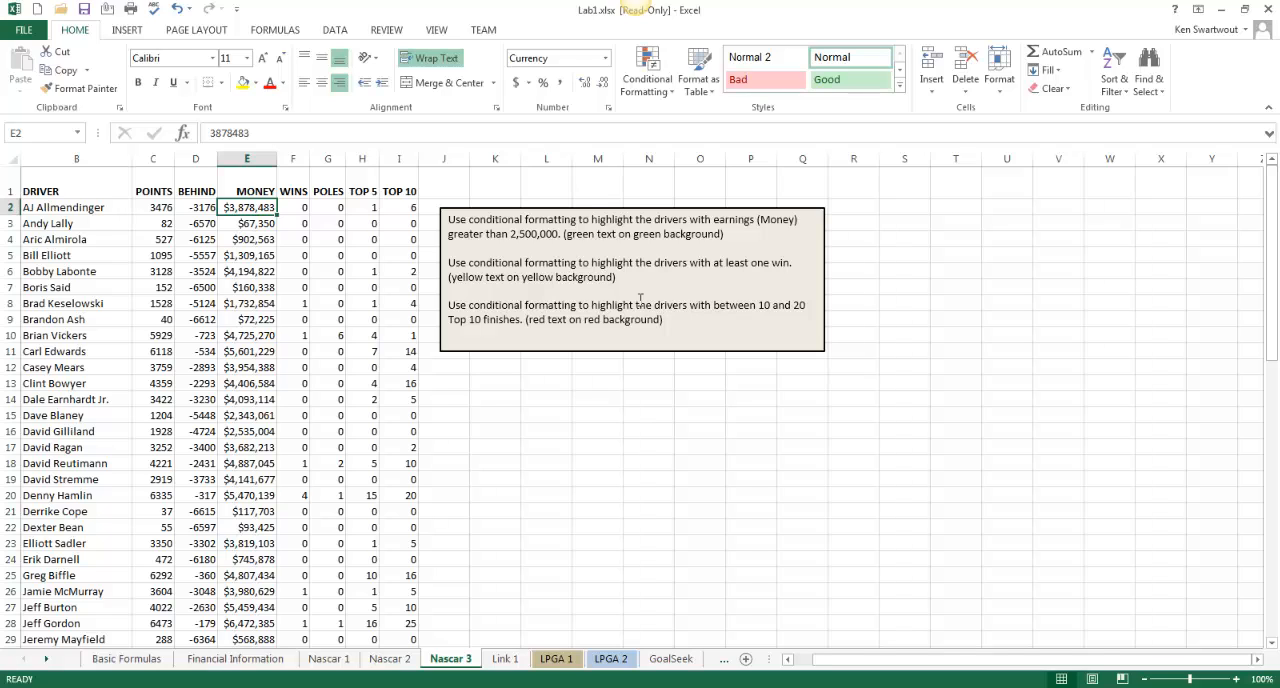
key("ctrl+shift+Down")
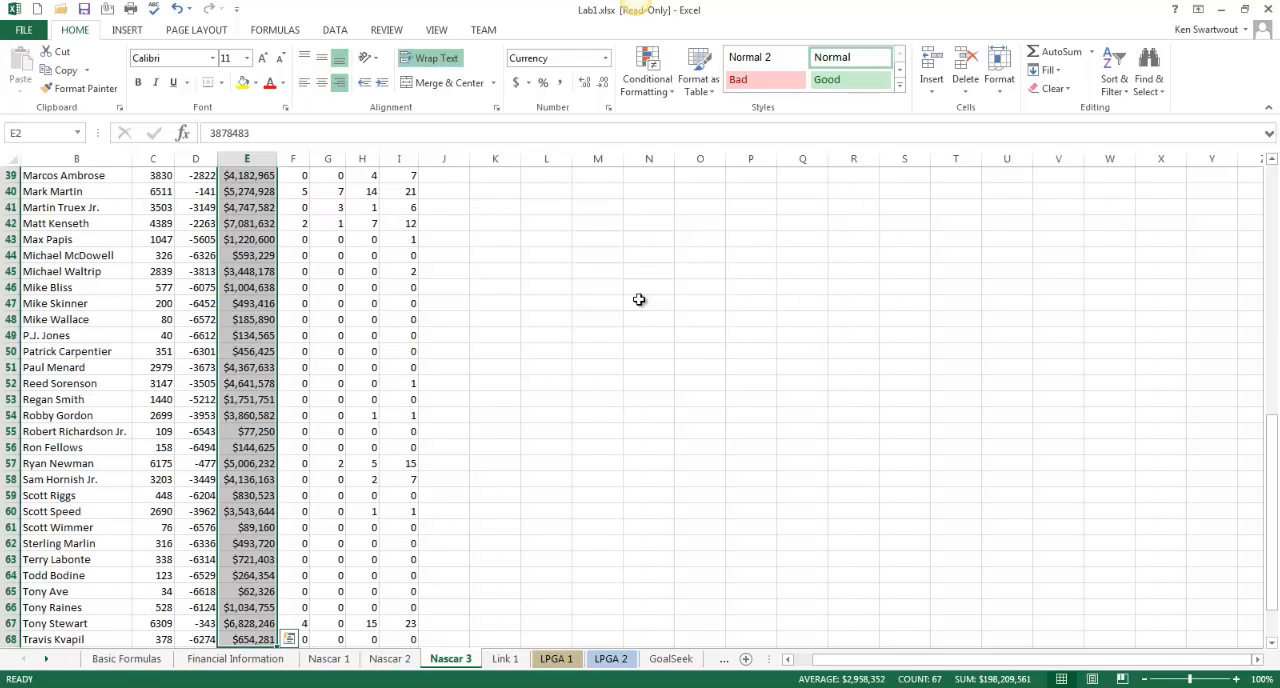
left_click(674, 97)
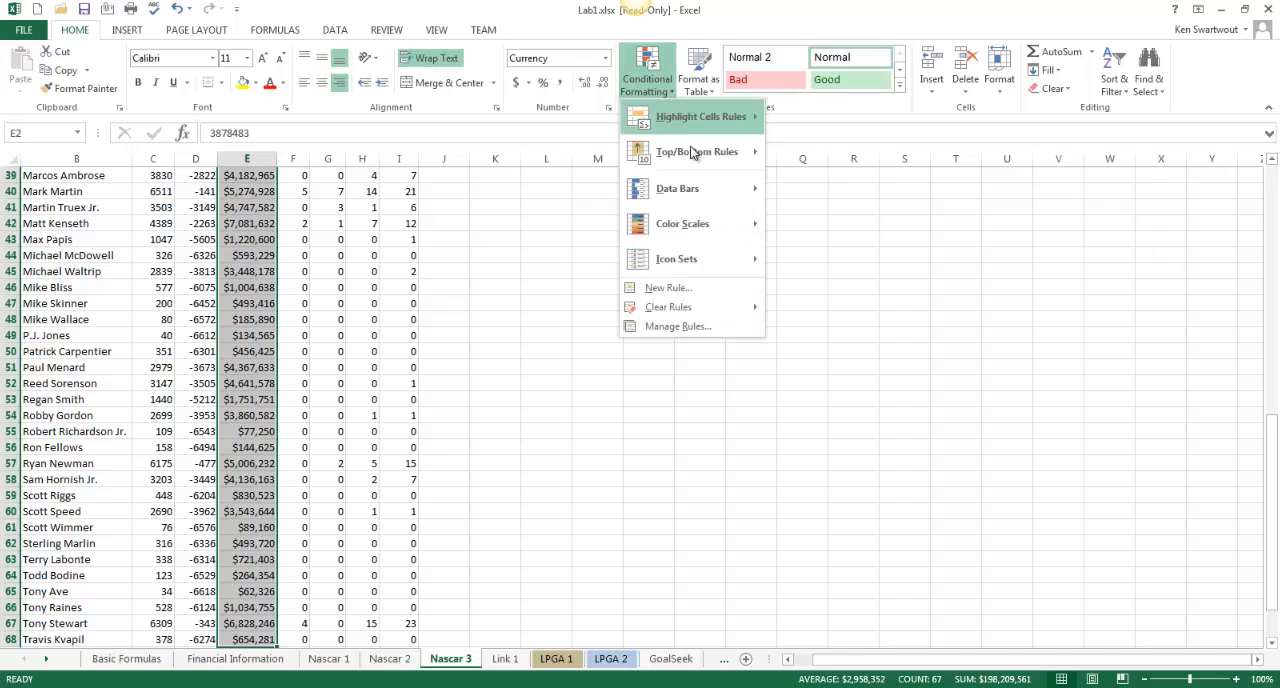
mouse_move(694, 158)
mouse_move(709, 112)
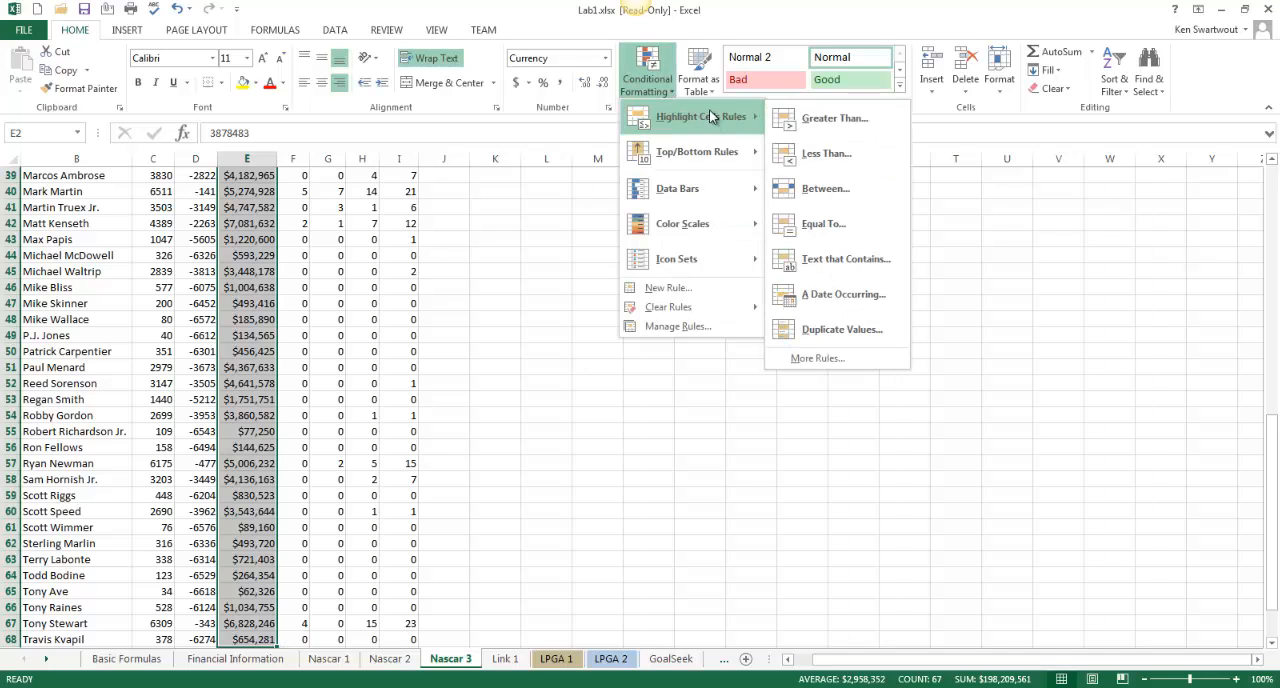
left_click(855, 119)
scroll(665, 364, "up", 13)
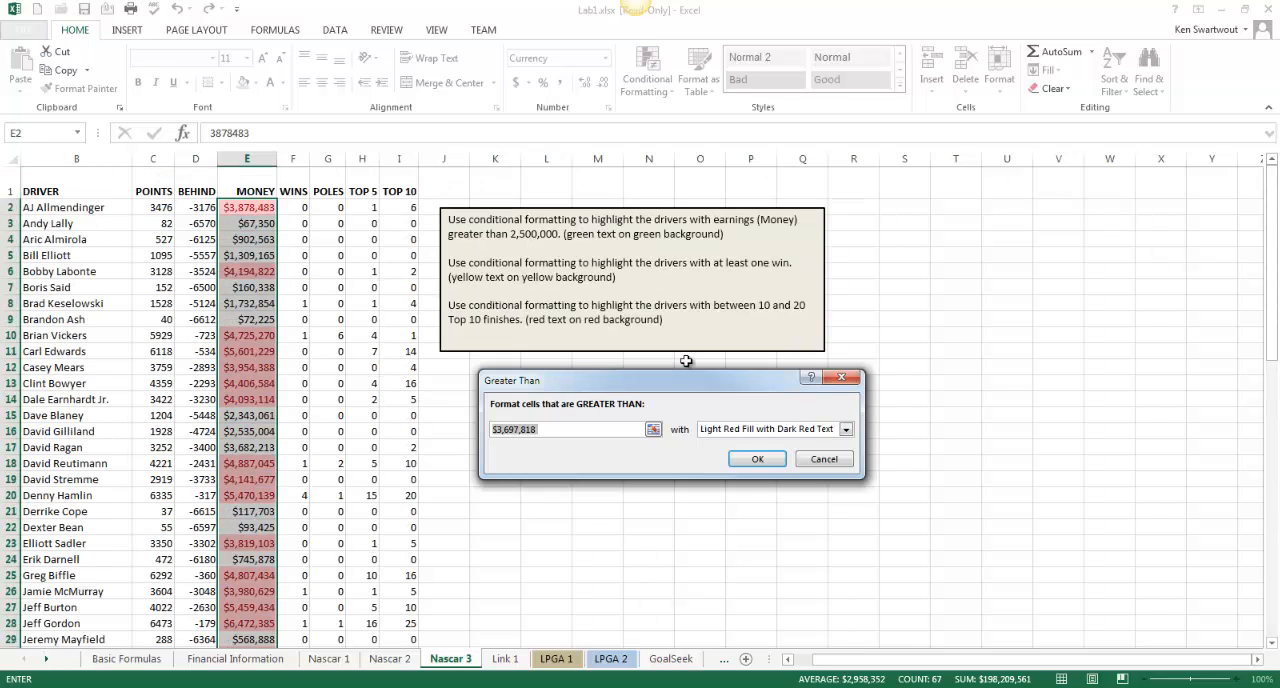
type("25000")
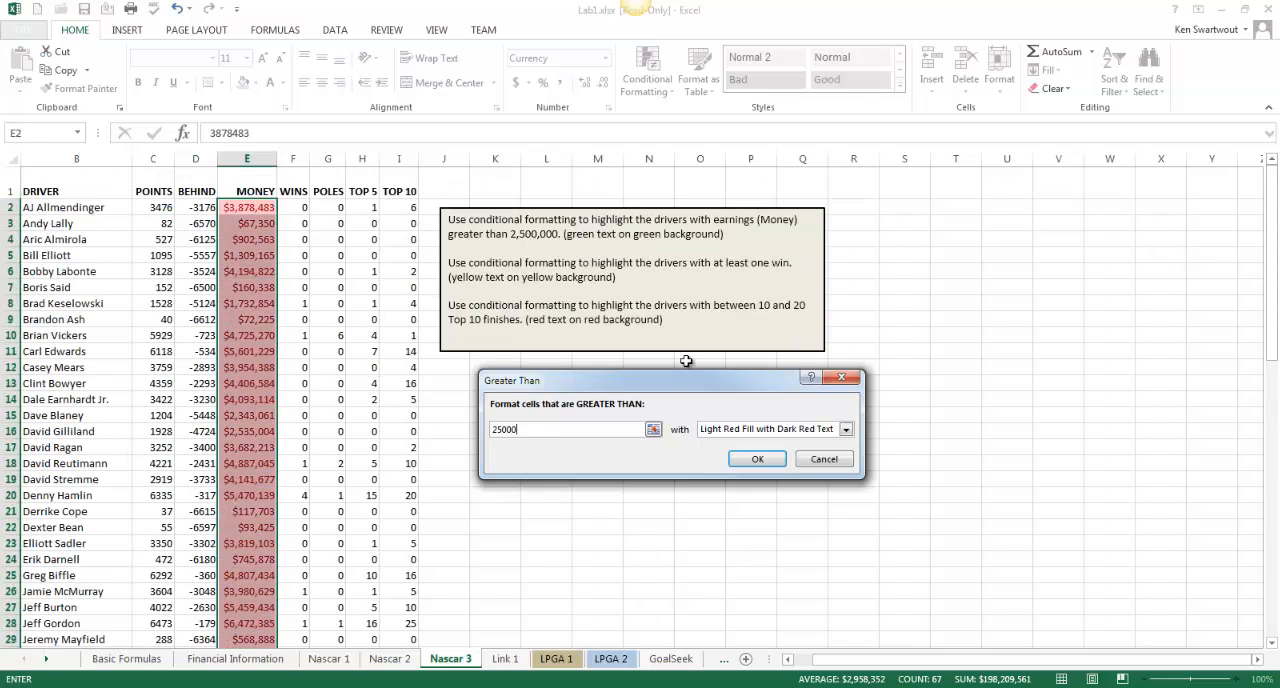
type("00")
left_click(845, 429)
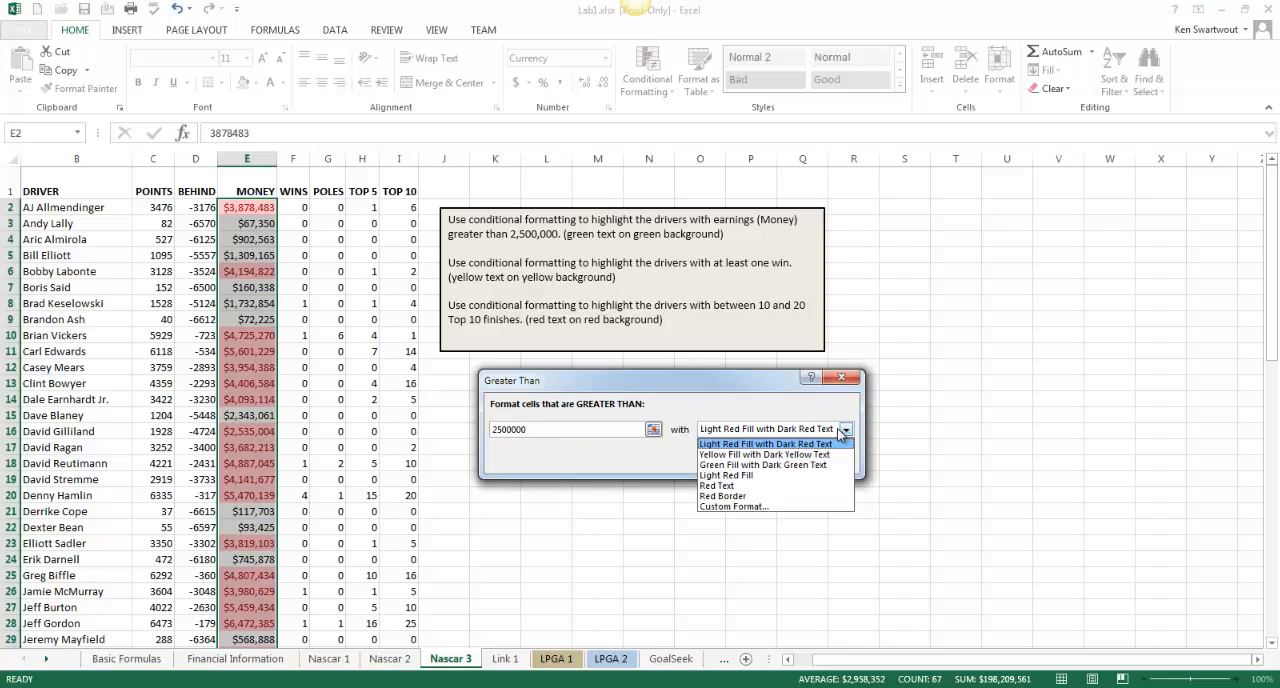
left_click(815, 465)
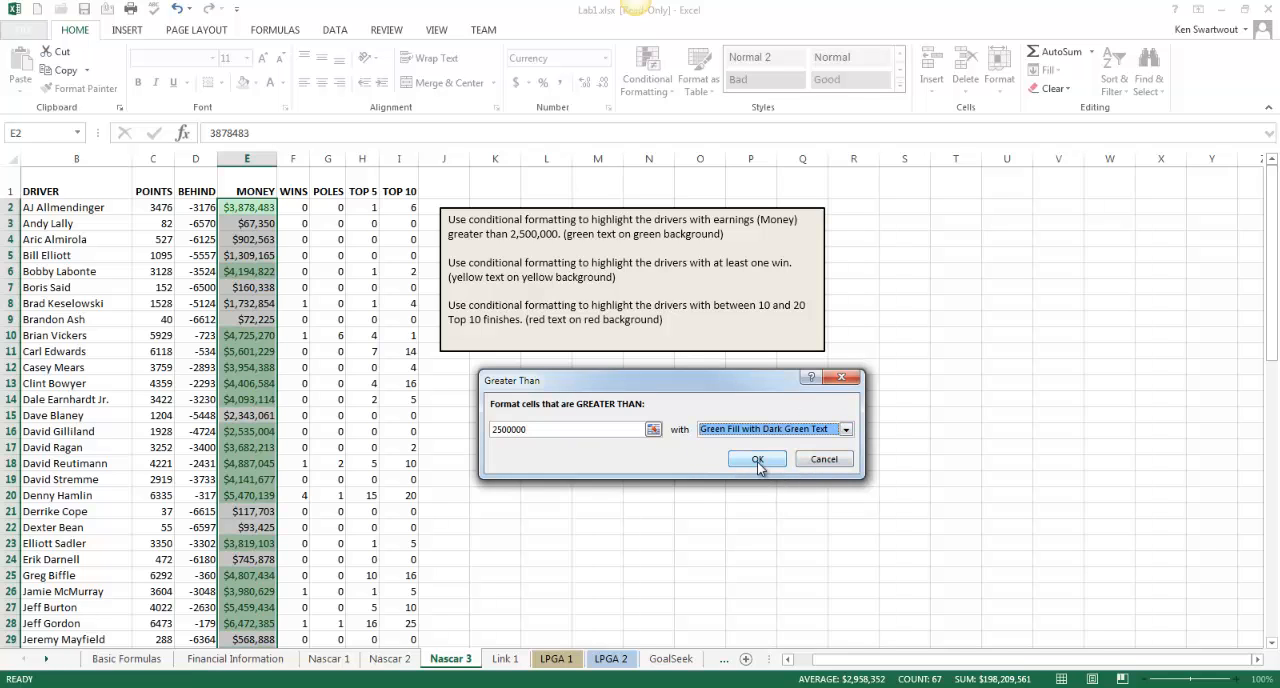
left_click(758, 461)
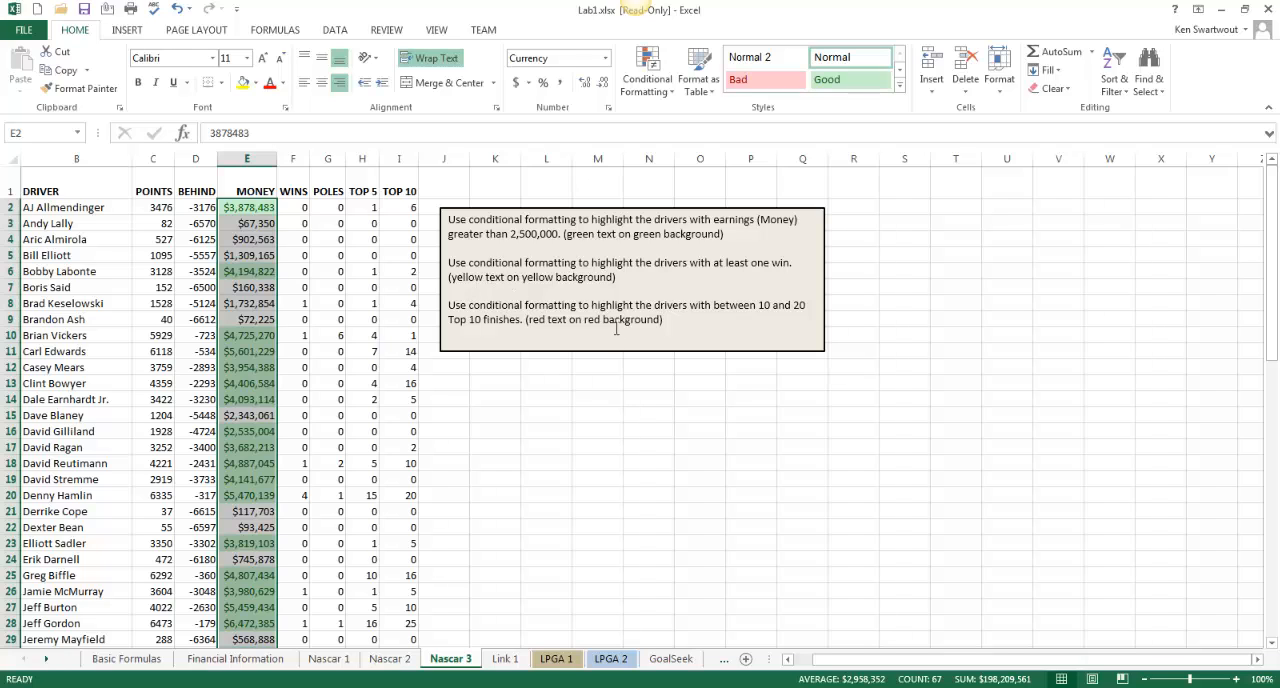
Apply a Greater Than 0 conditional formatting rule with Yellow Fill with Dark Yellow Text to the Wins values F2:F68
key("Right")
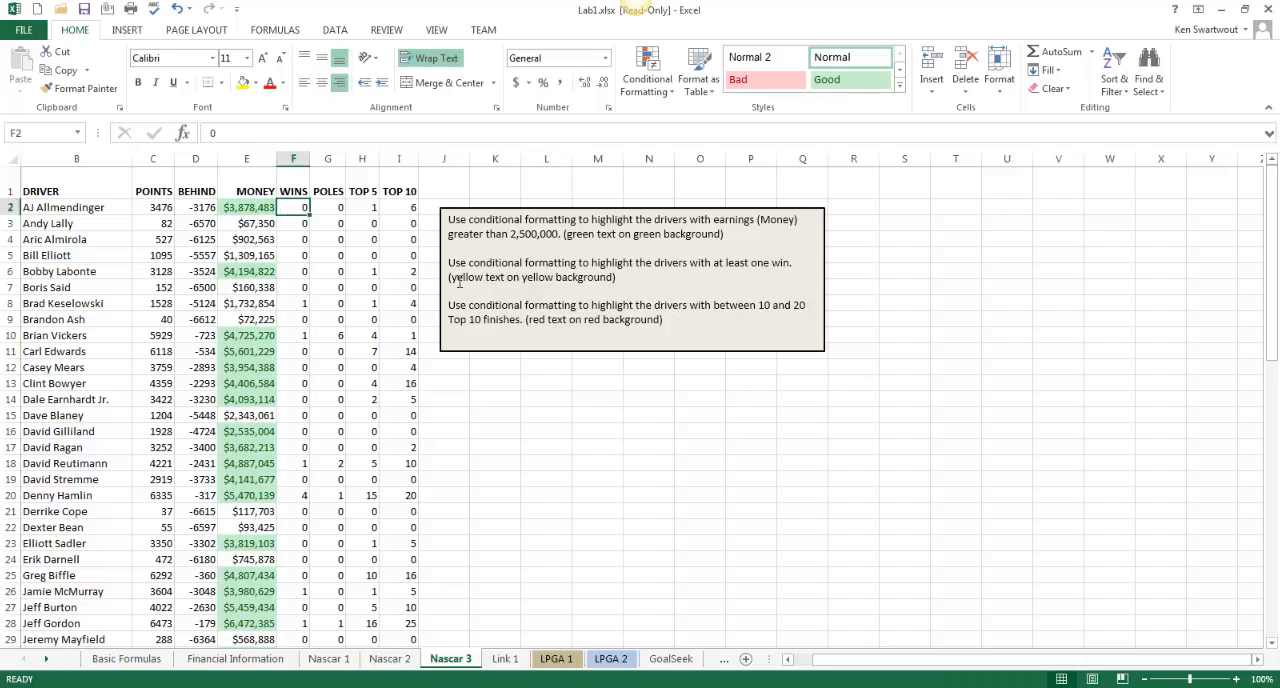
key("ctrl+shift+Down")
left_click(674, 91)
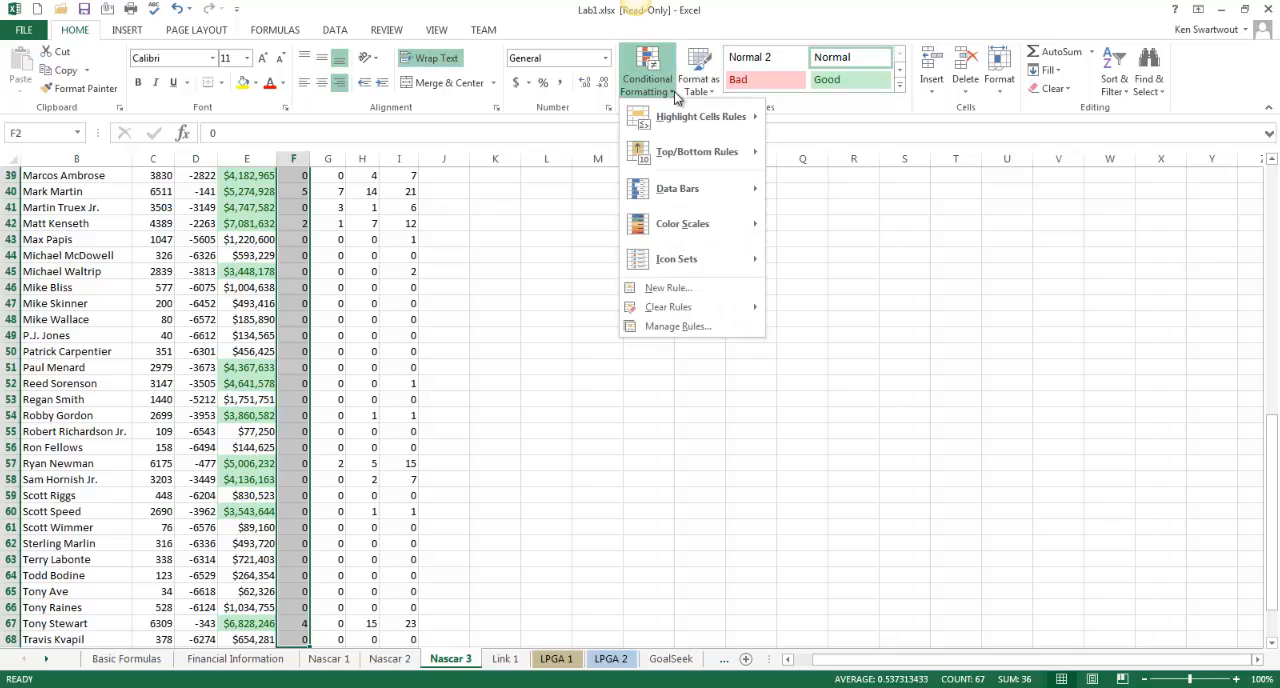
mouse_move(696, 127)
left_click(840, 123)
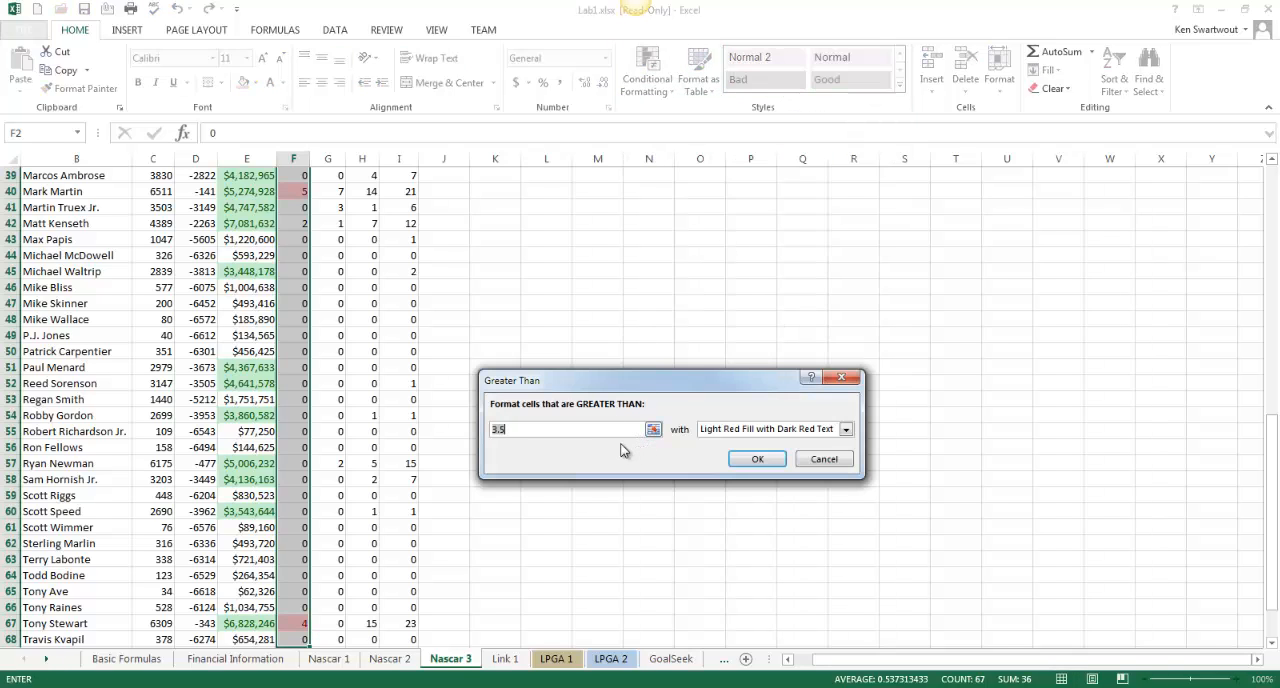
type("0")
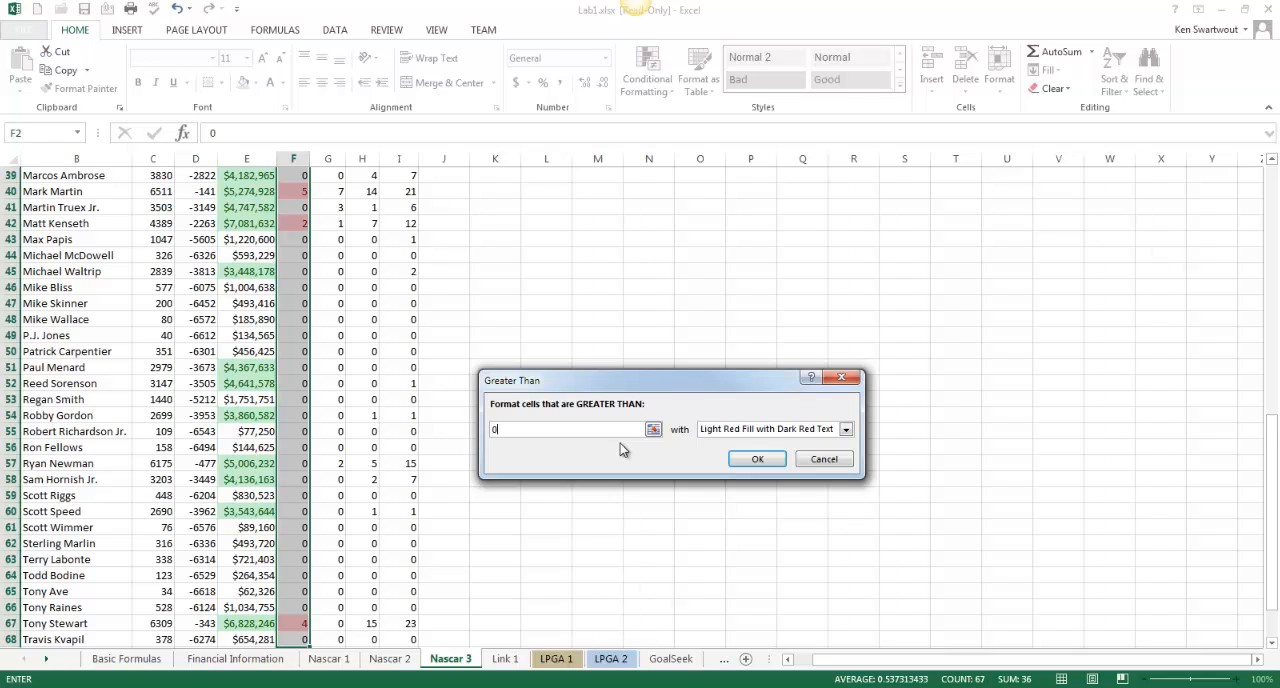
scroll(777, 446, "up", 11)
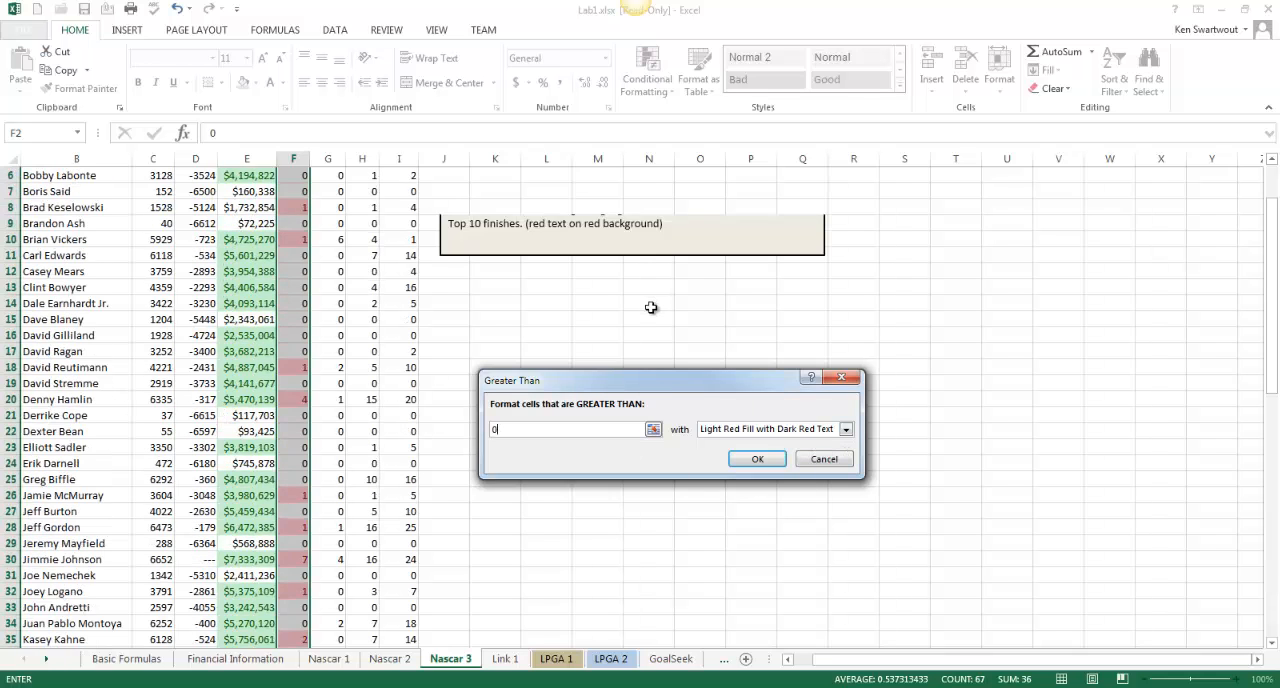
scroll(651, 307, "up", 2)
left_click(846, 429)
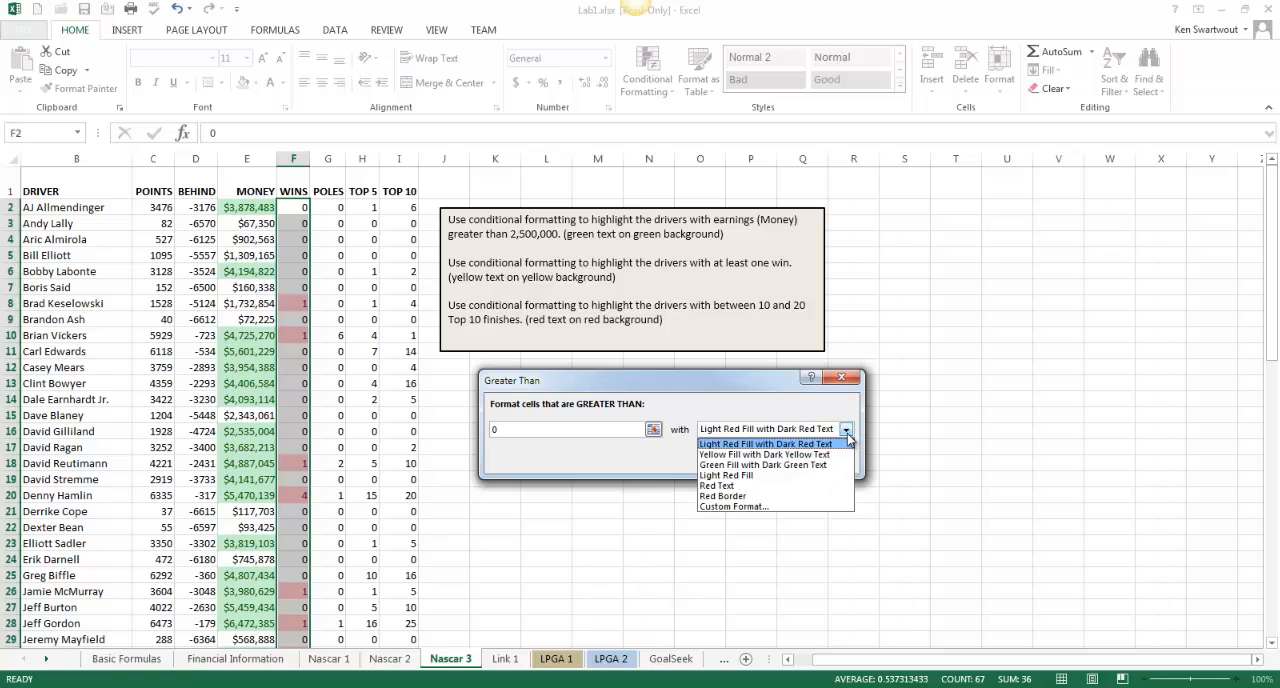
left_click(795, 455)
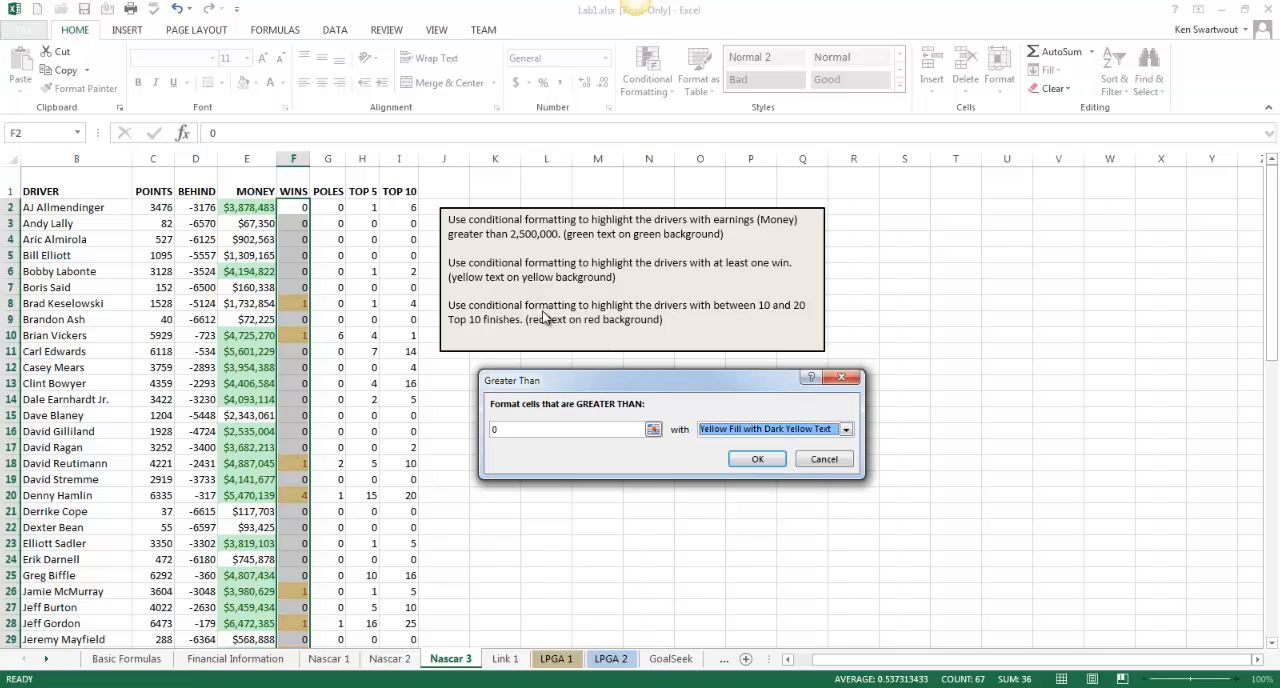
left_click(752, 459)
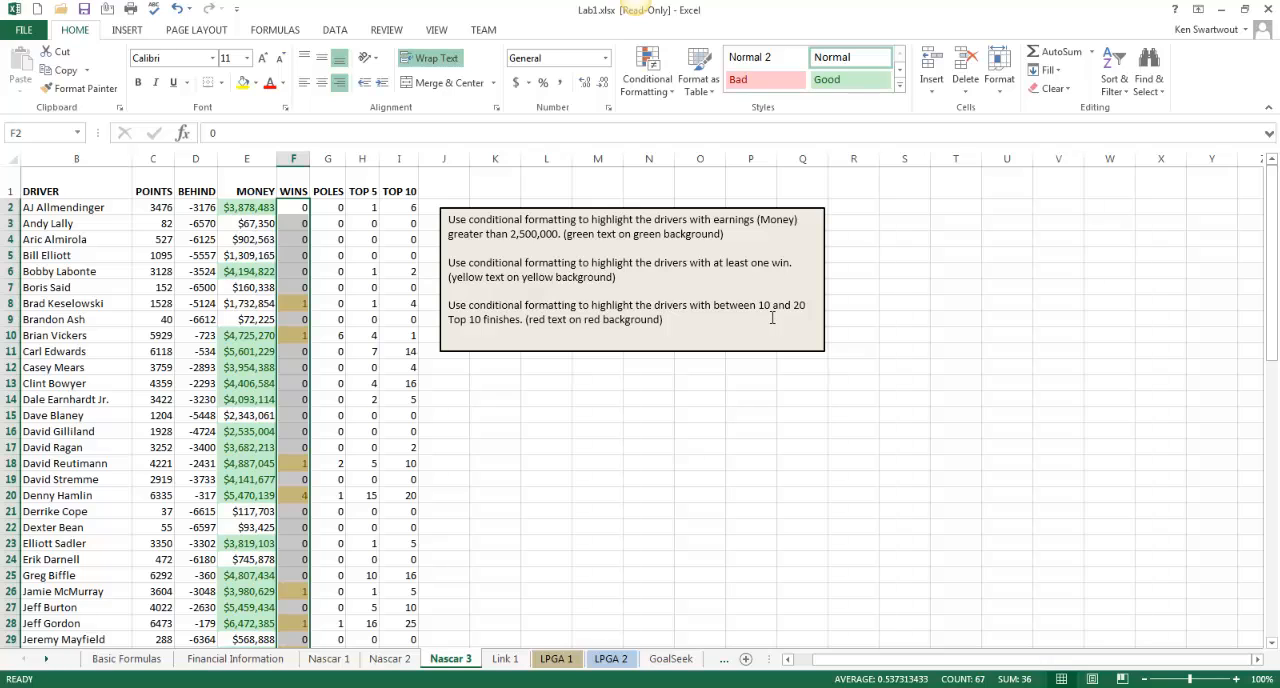
Apply a Between 10 and 20 conditional formatting rule with Light Red Fill with Dark Red Text to the Top 10 values I2:I68
left_click(414, 208)
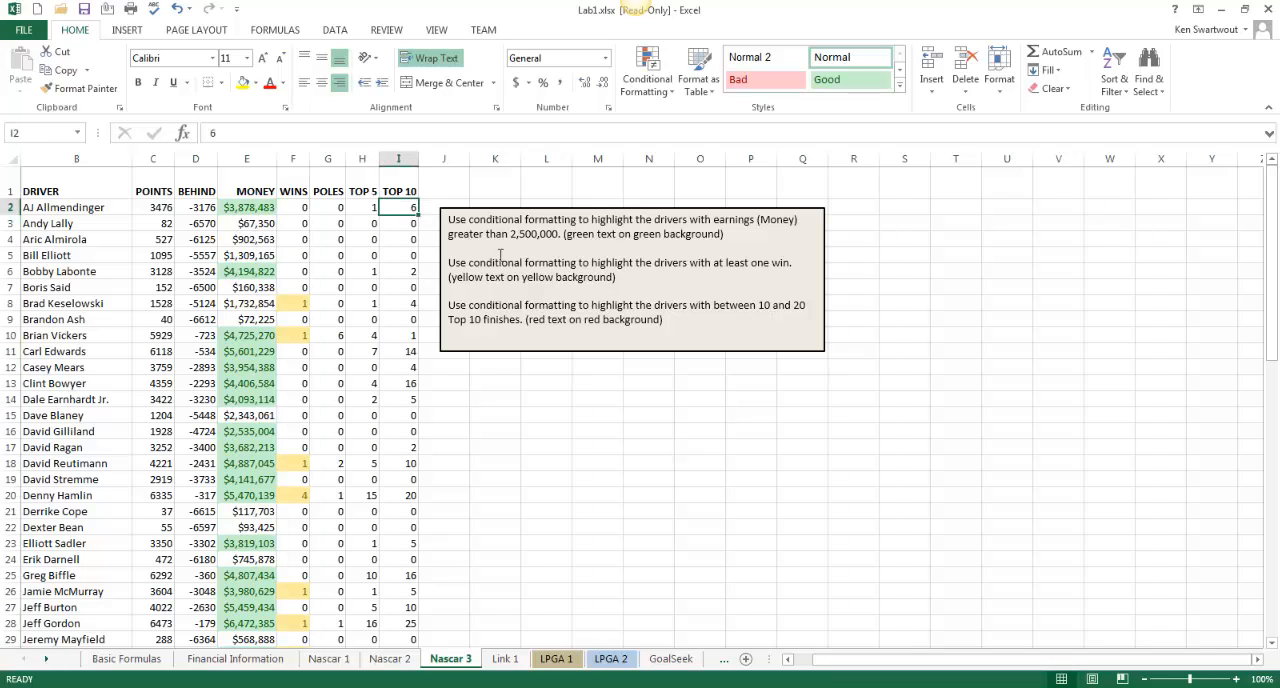
key("ctrl+shift+Down")
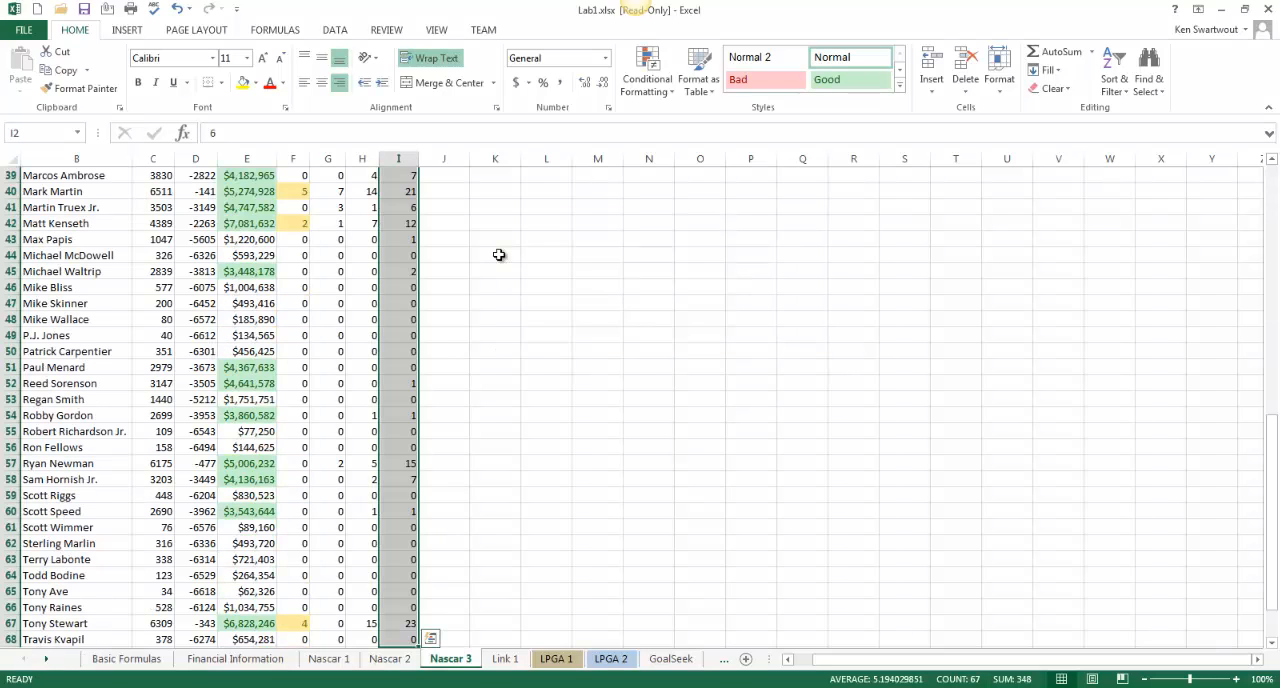
scroll(500, 255, "up", 6)
left_click(666, 93)
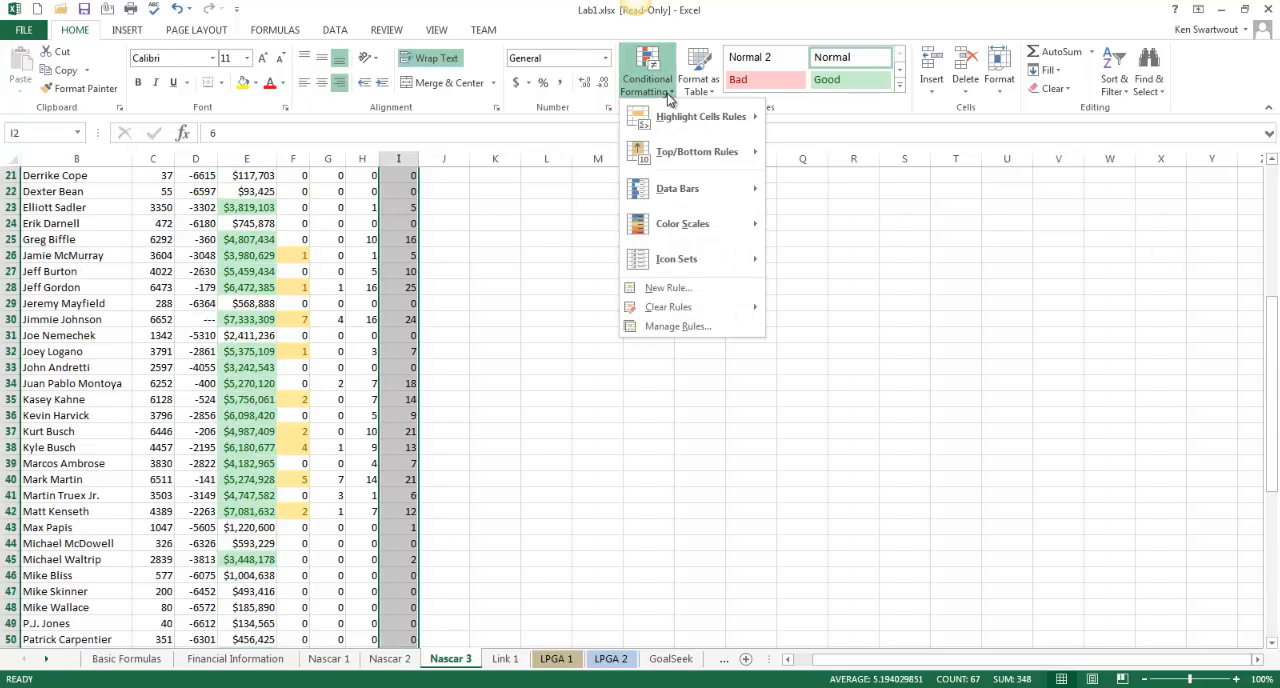
mouse_move(698, 122)
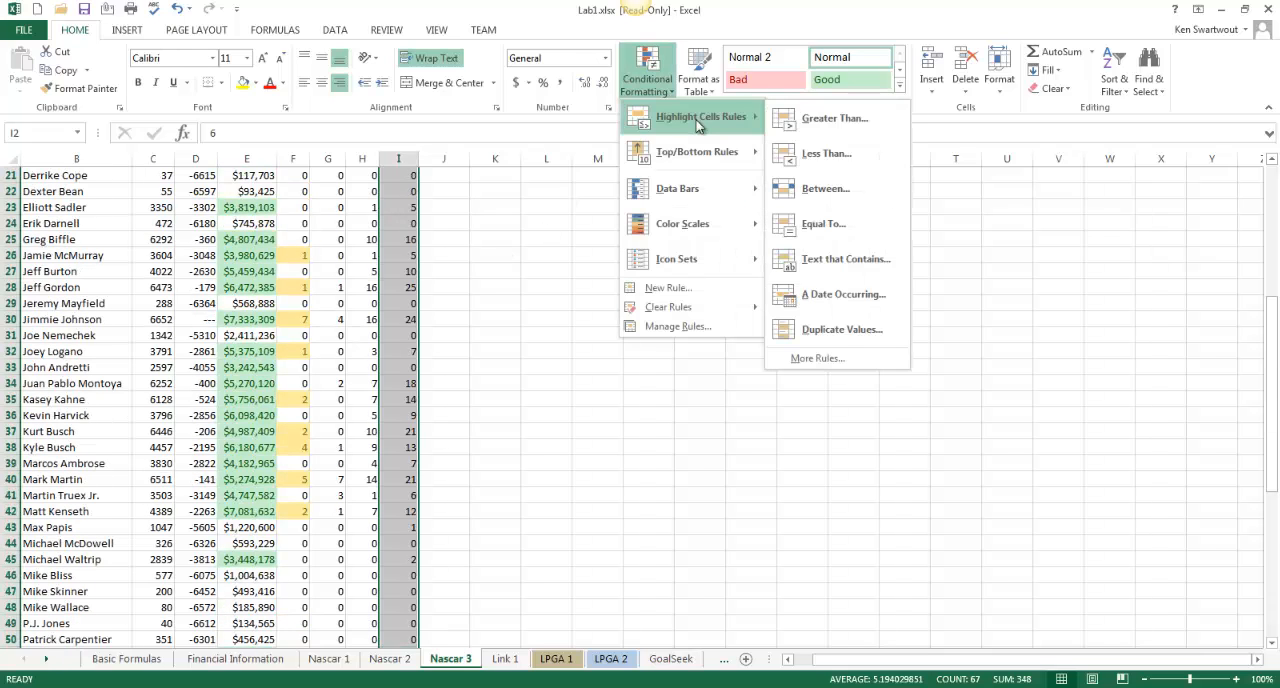
left_click(825, 187)
type("10")
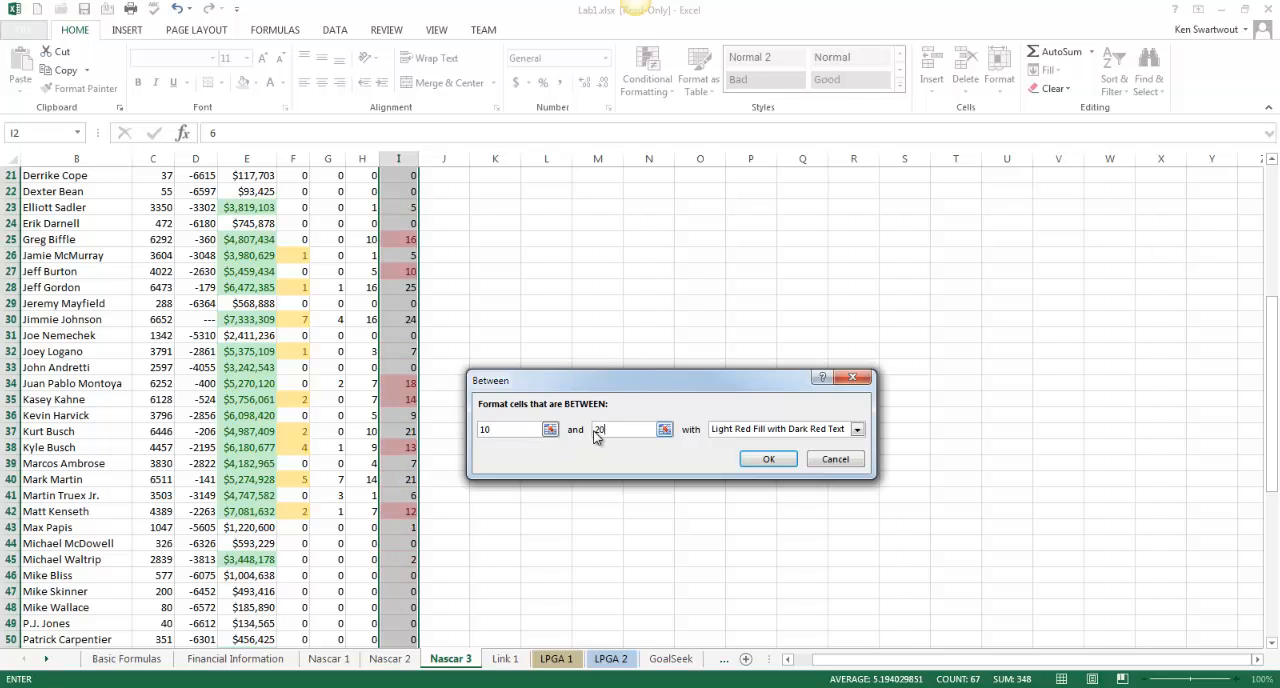
left_click(769, 459)
scroll(595, 408, "up", 7)
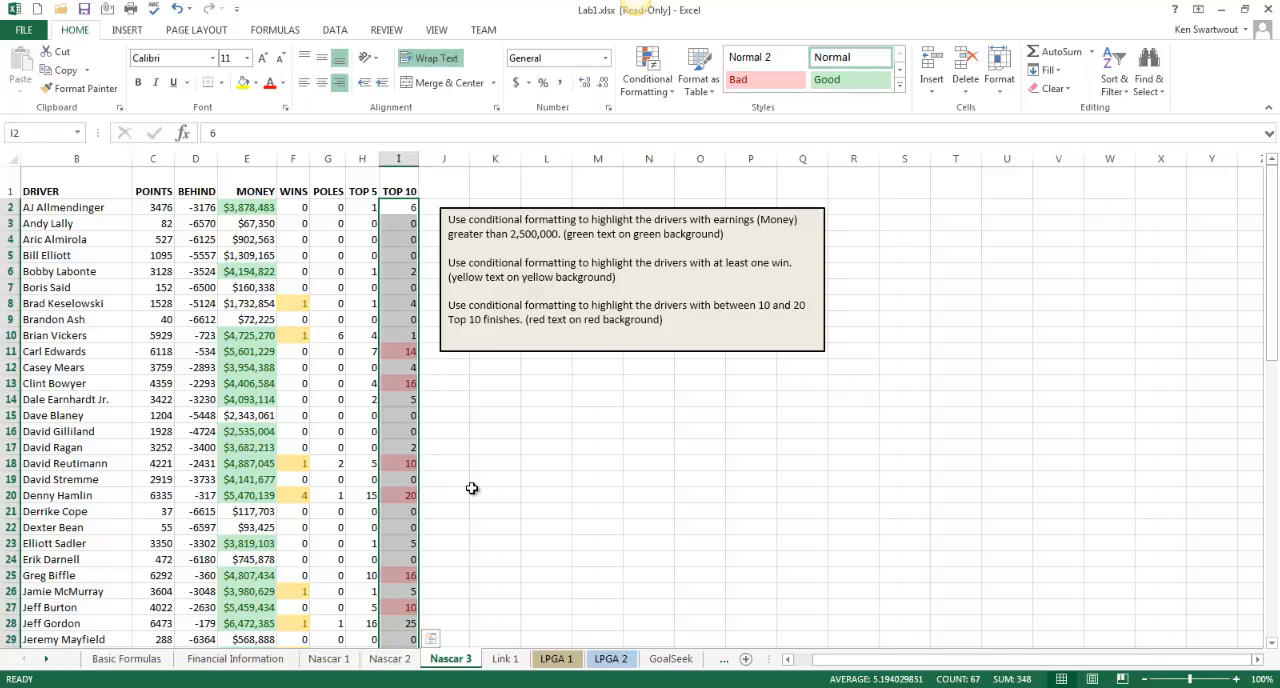
left_click(350, 430)
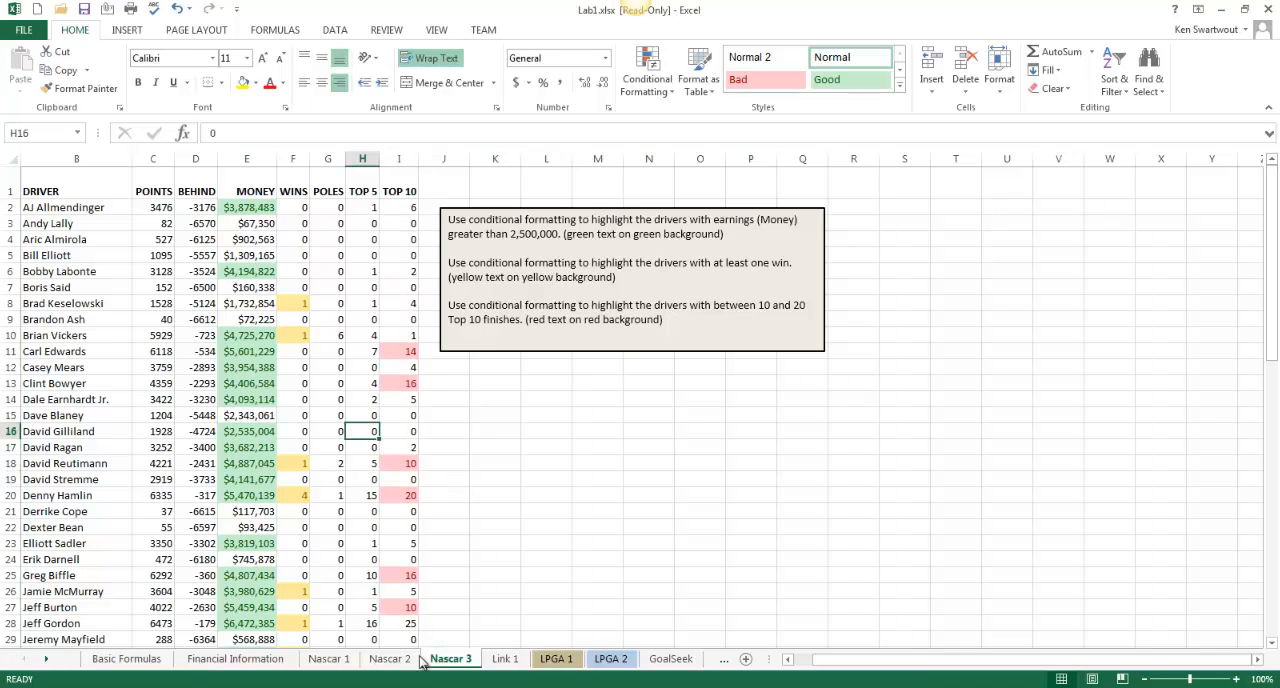
On the Link 1 sheet, link yellow cell A3 to cell B48 of the Basic Formulas worksheet
left_click(500, 659)
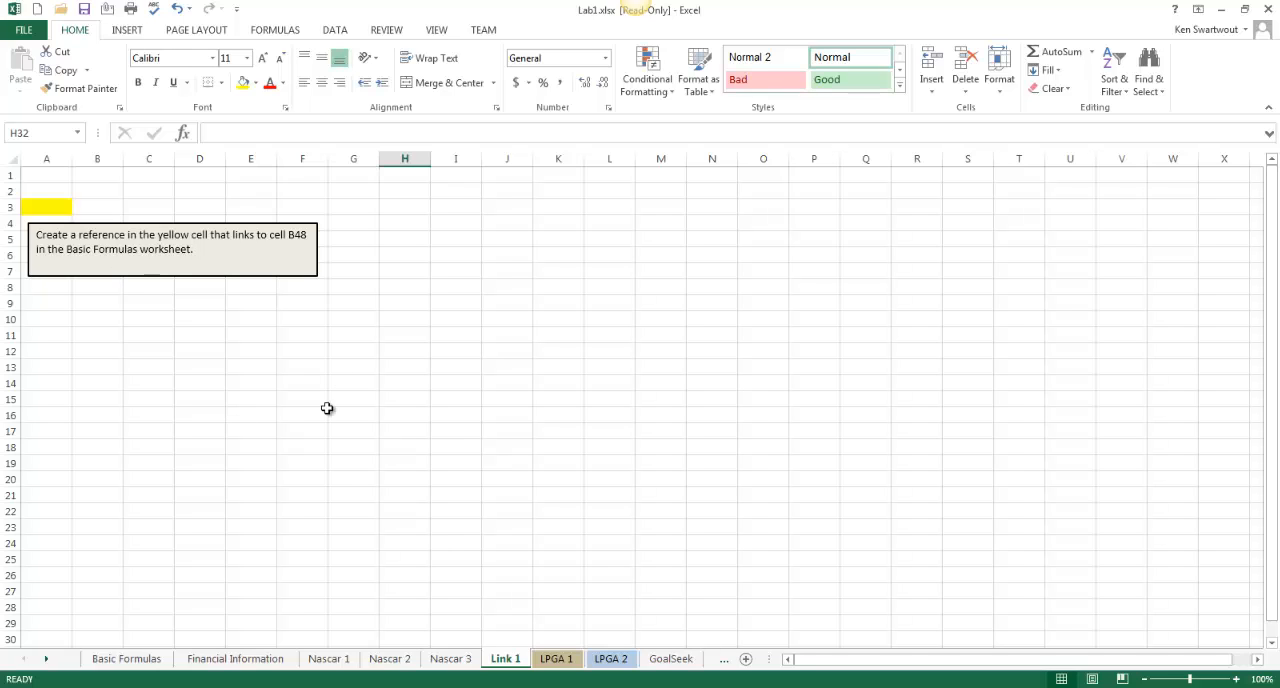
left_click(52, 209)
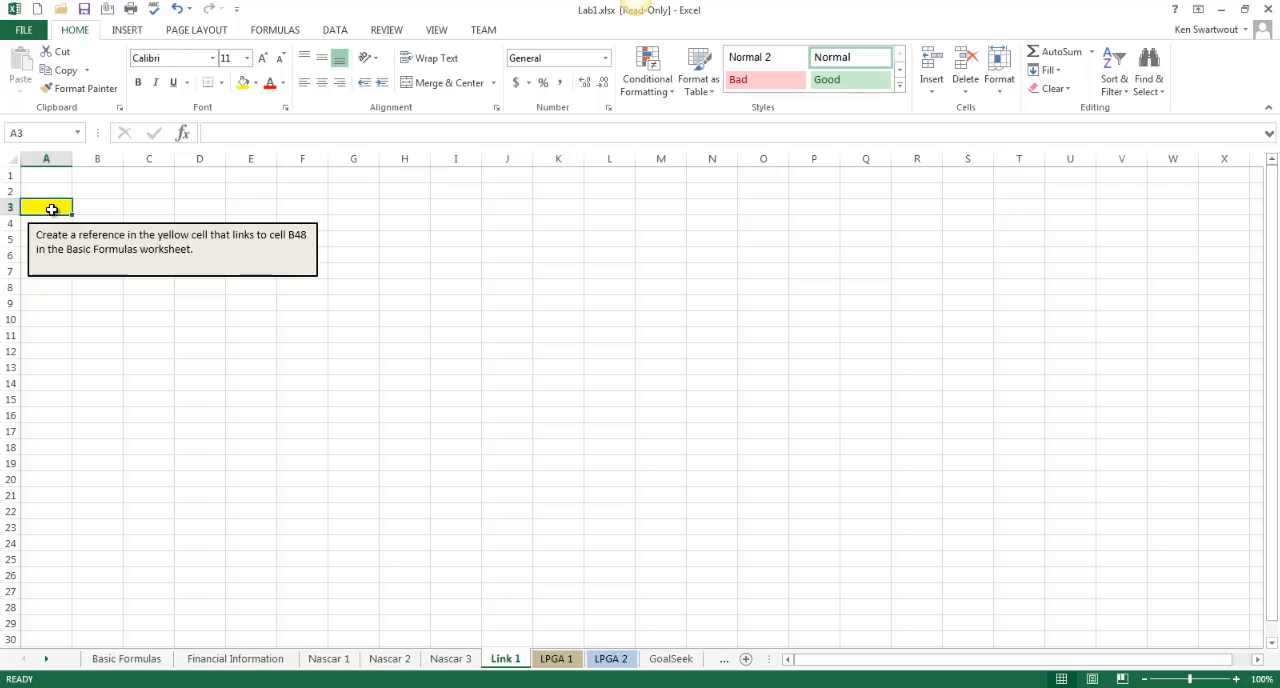
left_click(126, 30)
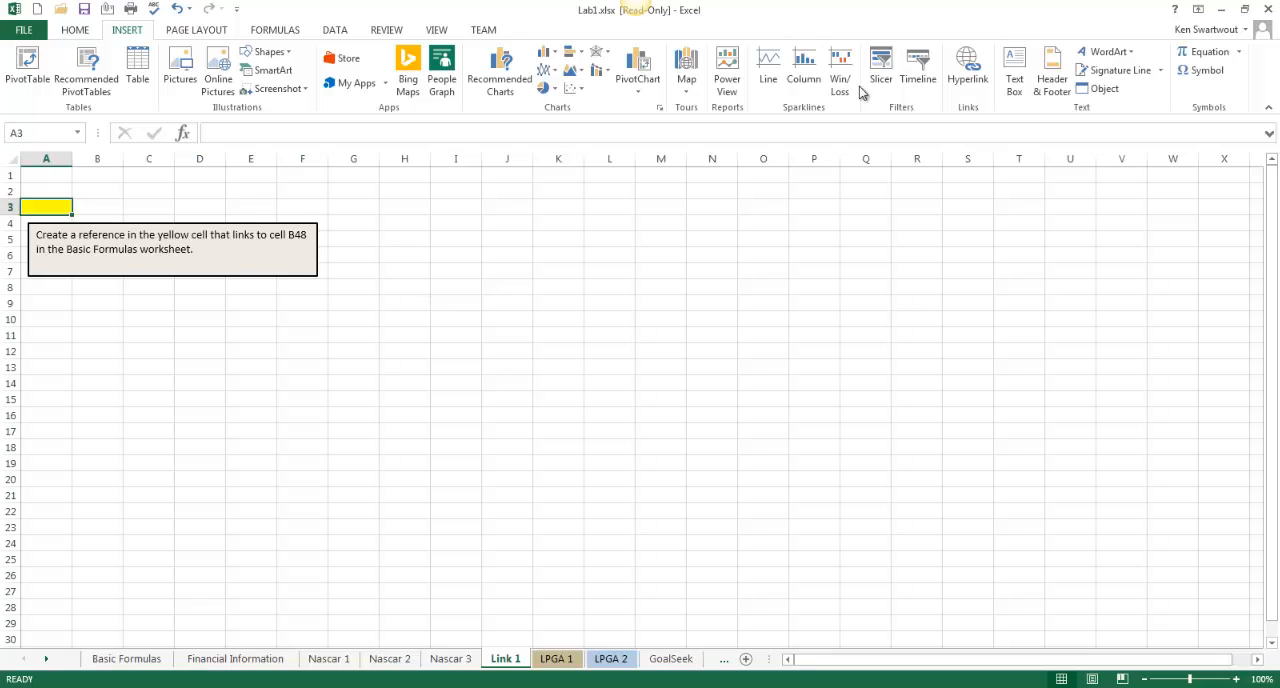
left_click(462, 400)
left_click(47, 207)
type("=")
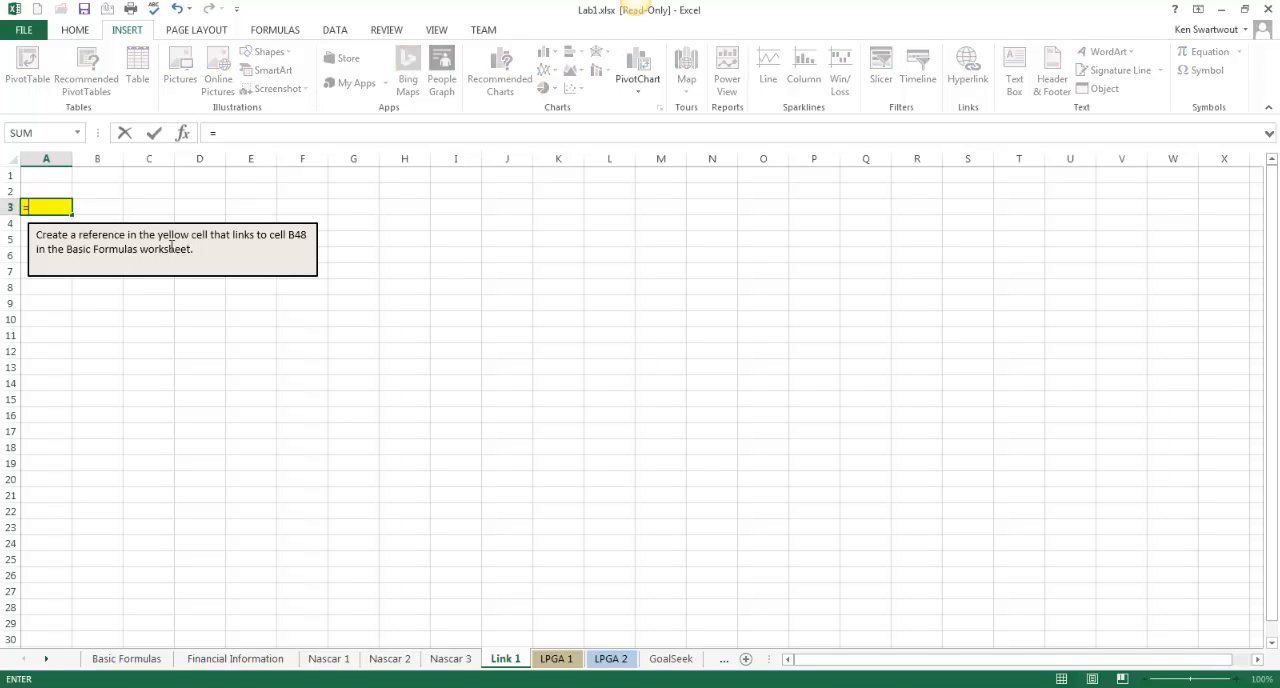
left_click(137, 664)
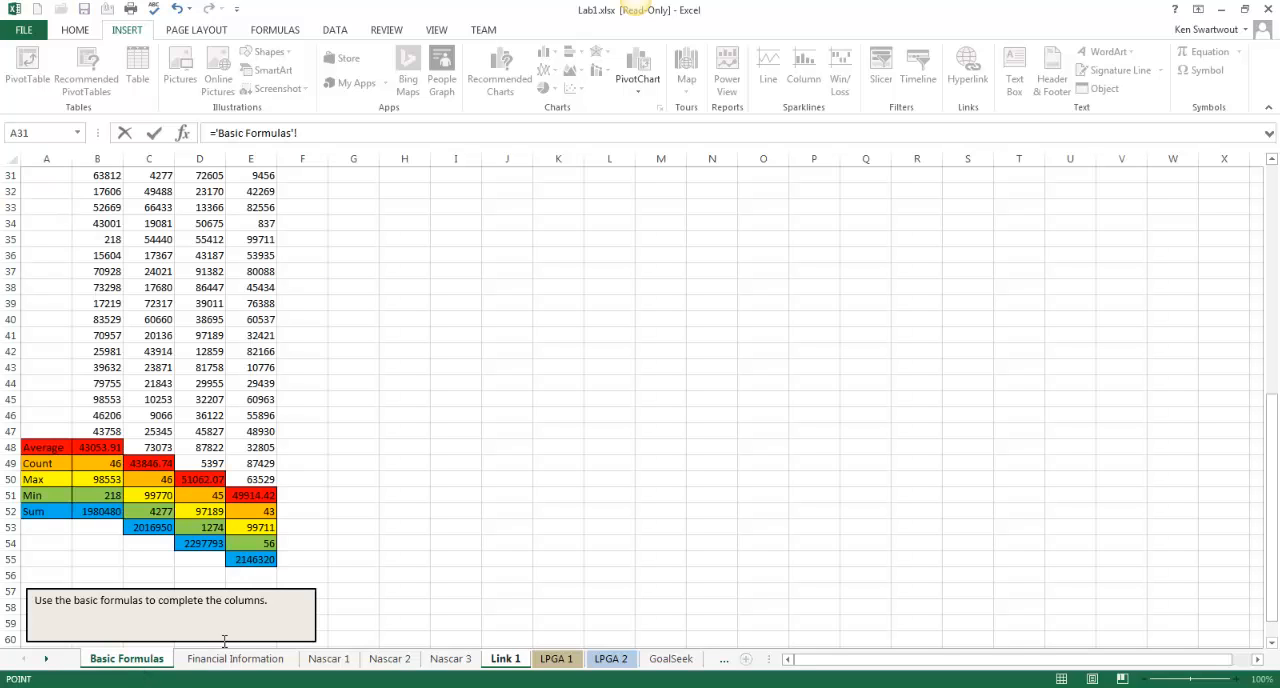
left_click(107, 448)
key("Return")
left_click(290, 362)
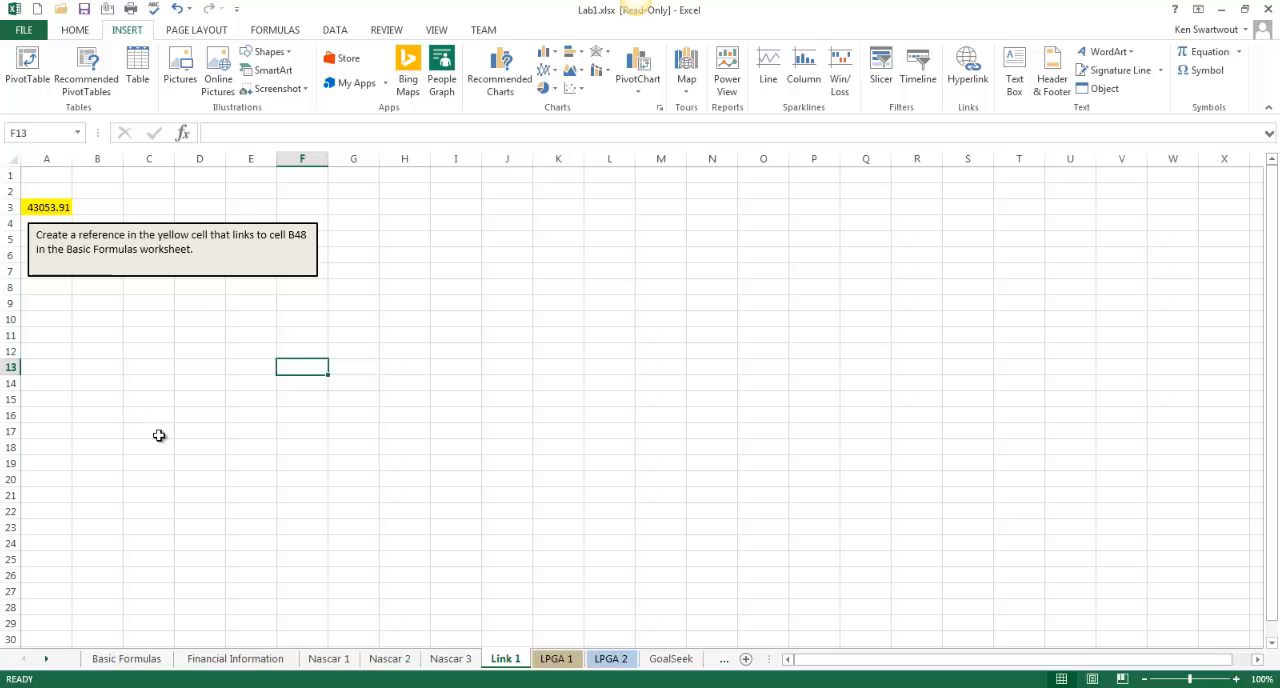
Inspect the reference formula in cell A3 without changing it
double_click(54, 207)
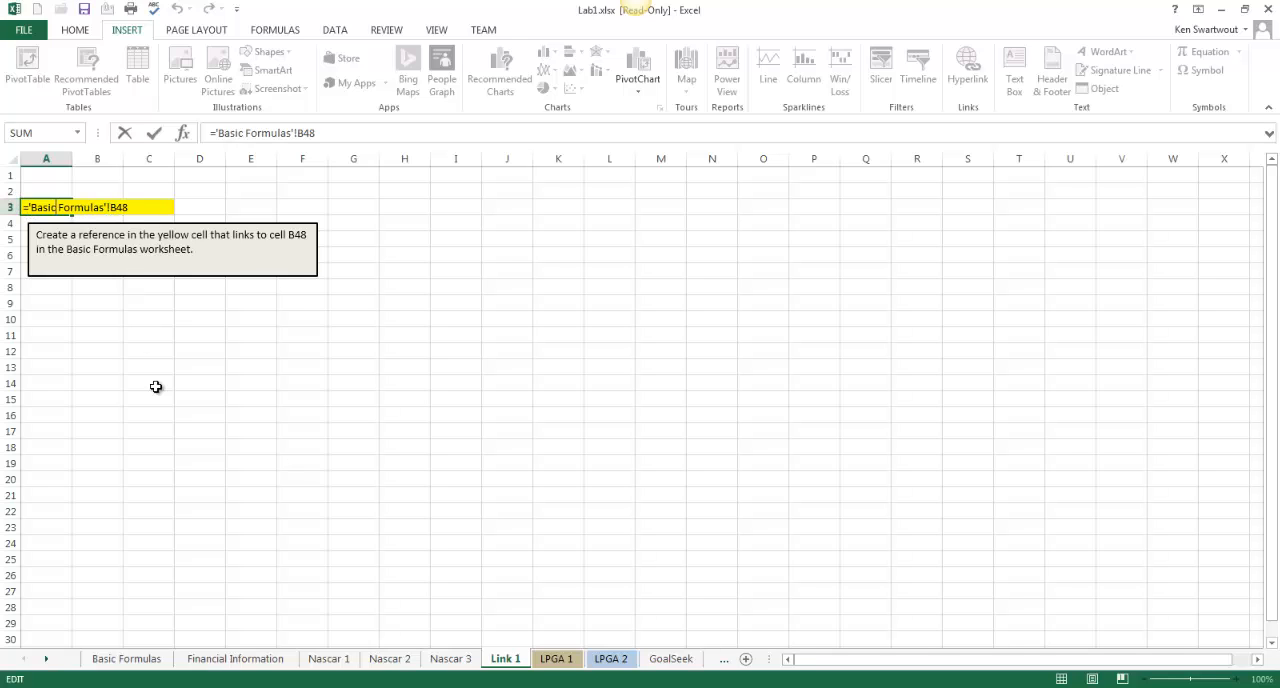
key("Escape")
left_click(175, 411)
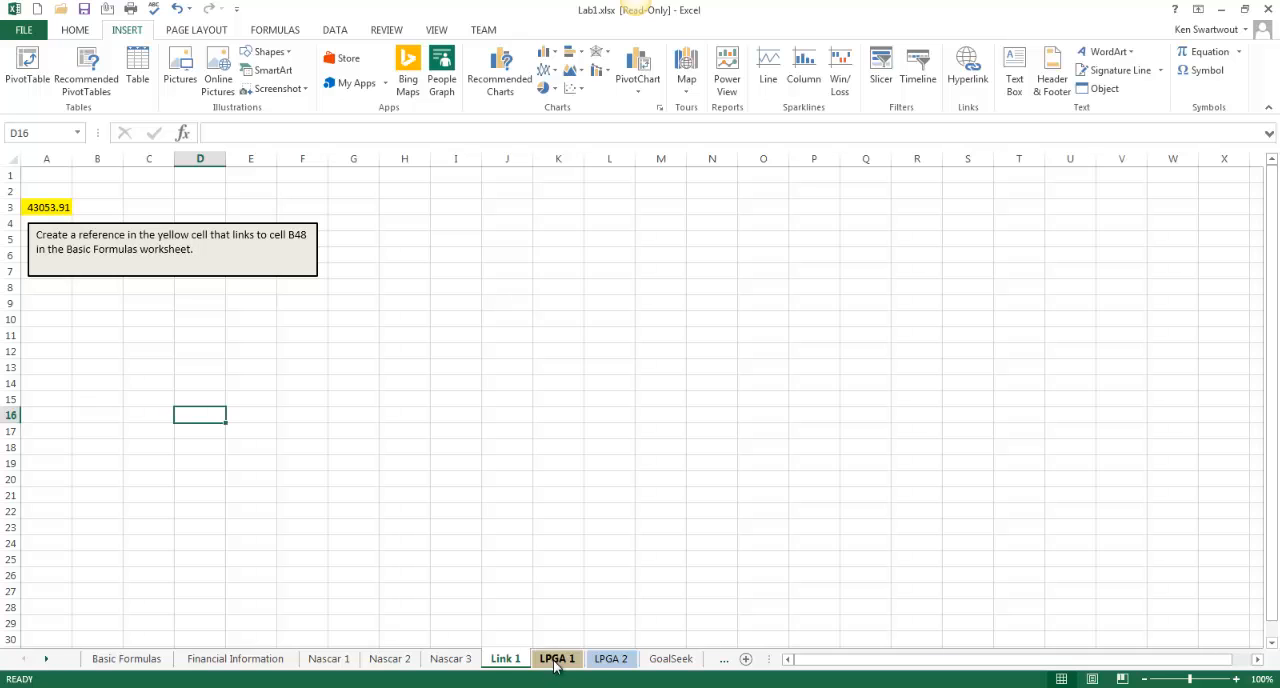
Open the LPGA 1 sheet and start an IF function in K3, the first Par or Under cell
left_click(555, 659)
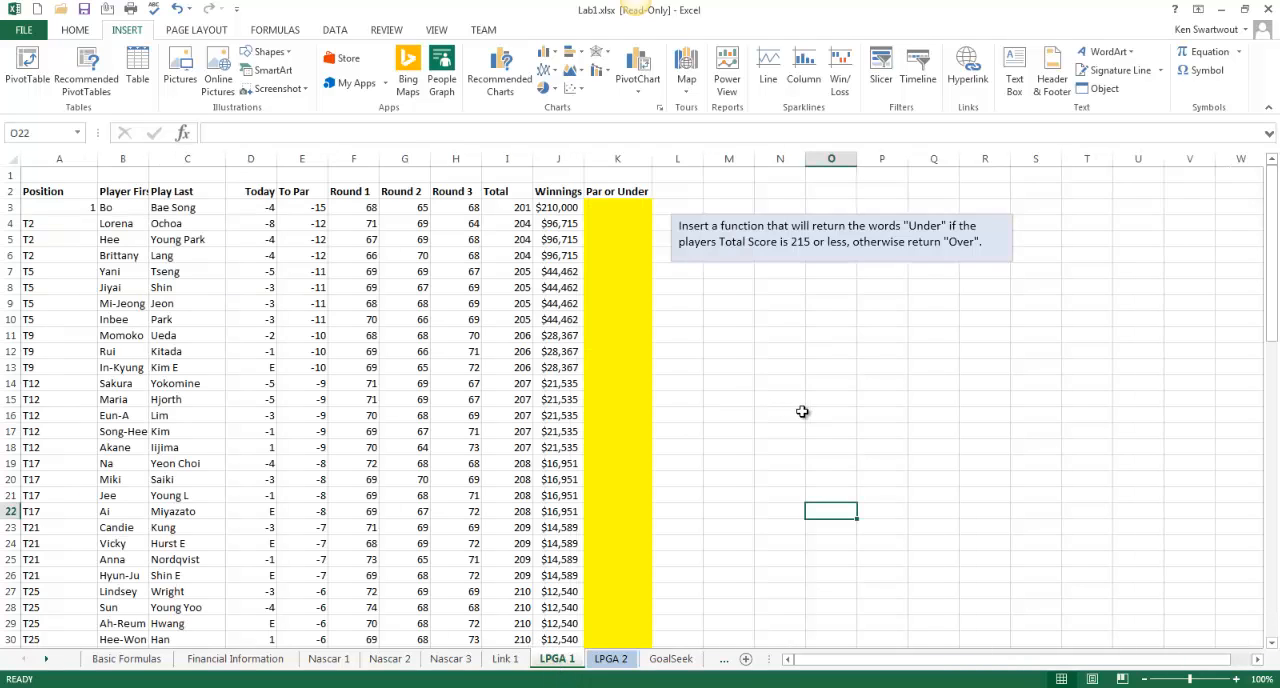
scroll(831, 389, "down", 6)
scroll(794, 426, "up", 6)
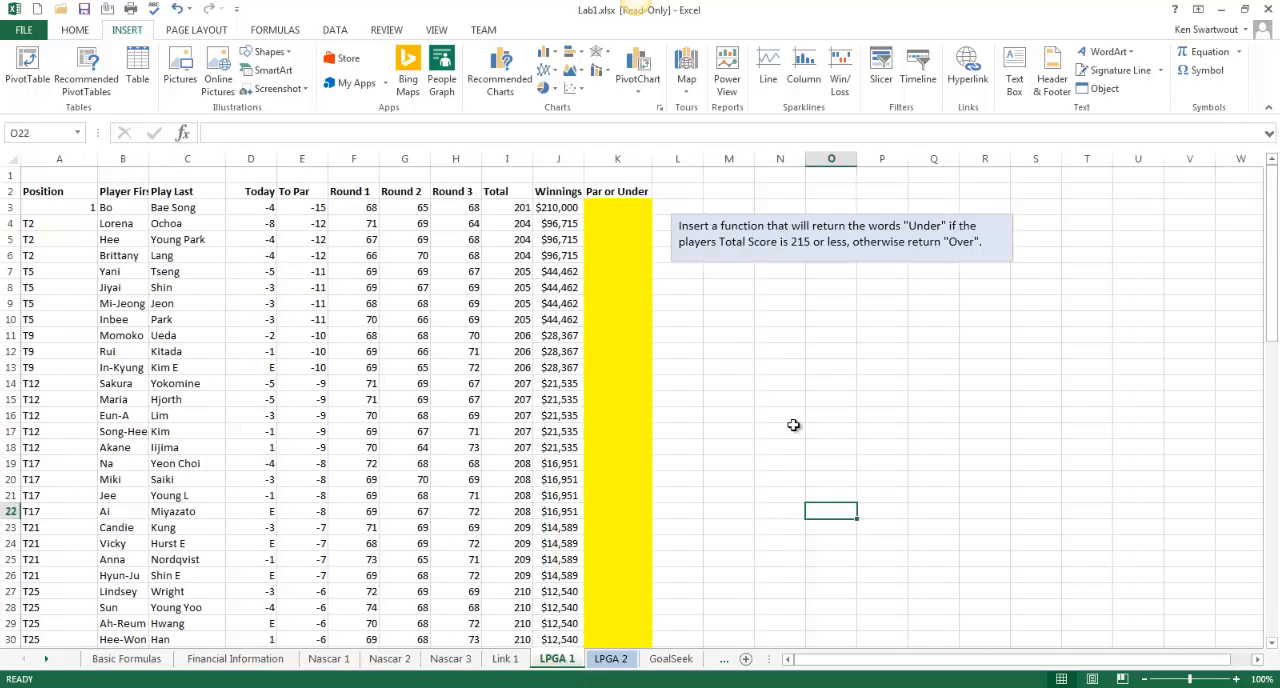
left_click(628, 205)
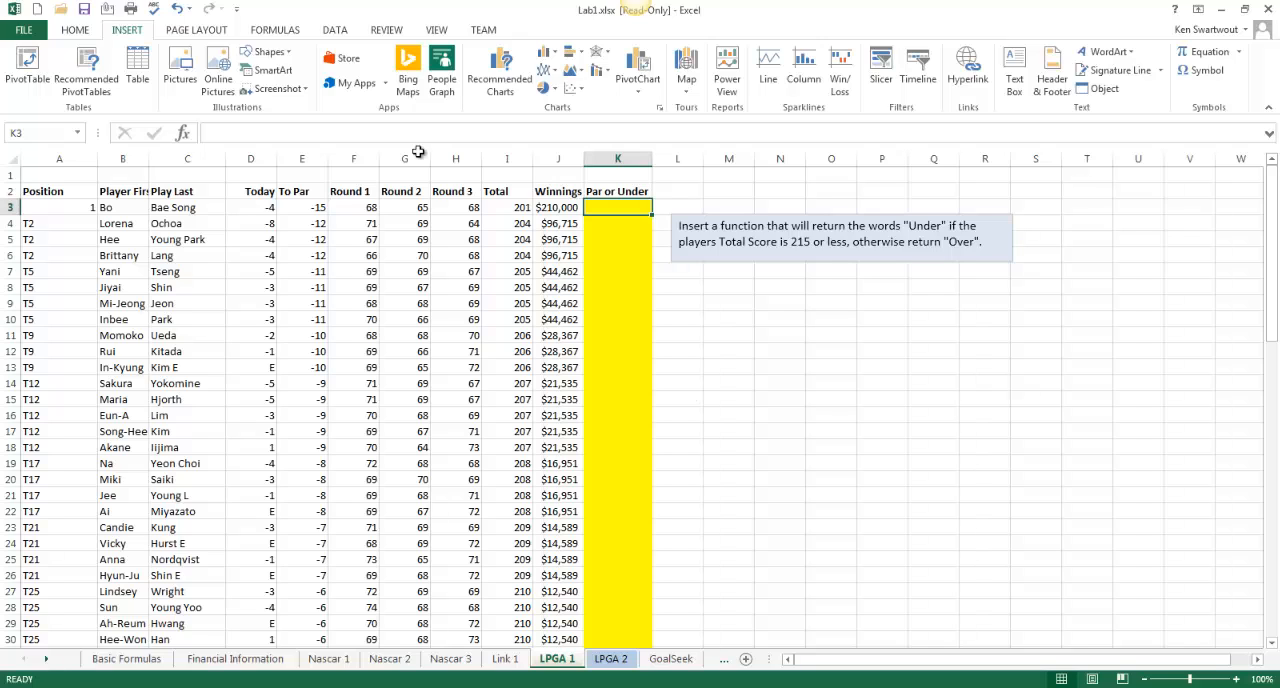
left_click(275, 30)
left_click(193, 81)
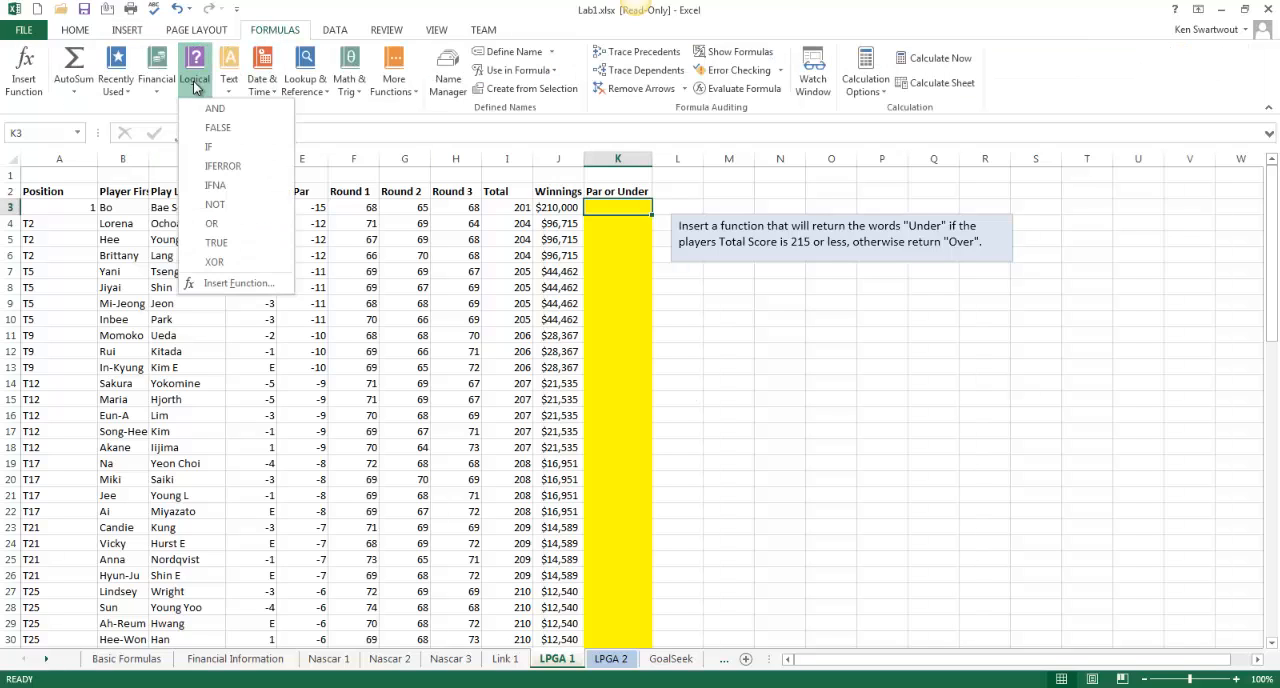
left_click(220, 141)
left_click_drag(594, 297, 841, 326)
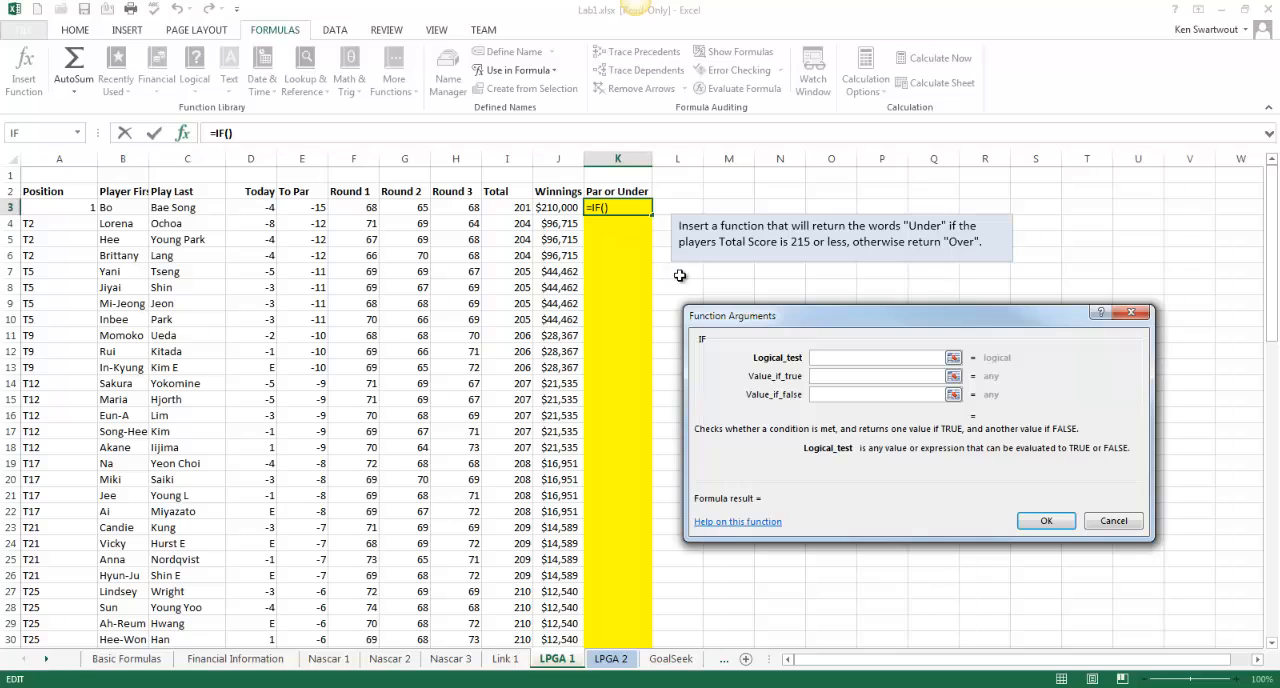
Complete the IF function with test I3<=215, true value Under and false value Over, and fill it down the Par or Under column
left_click(505, 208)
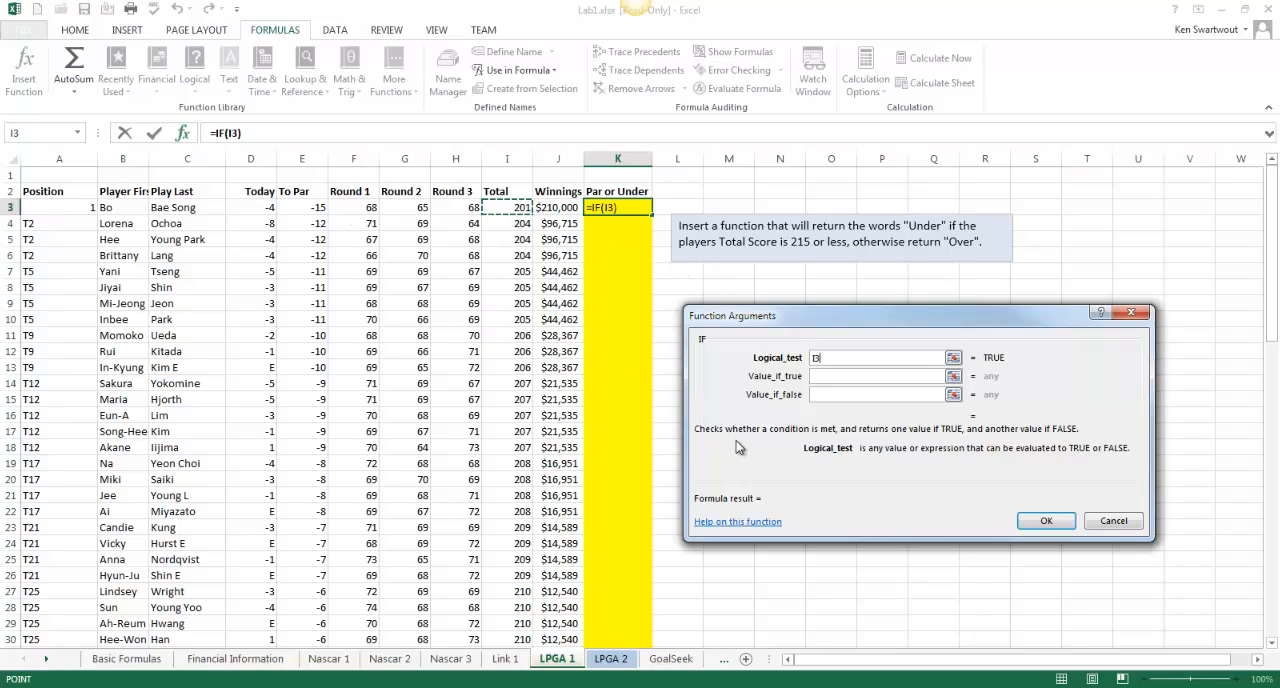
type("<")
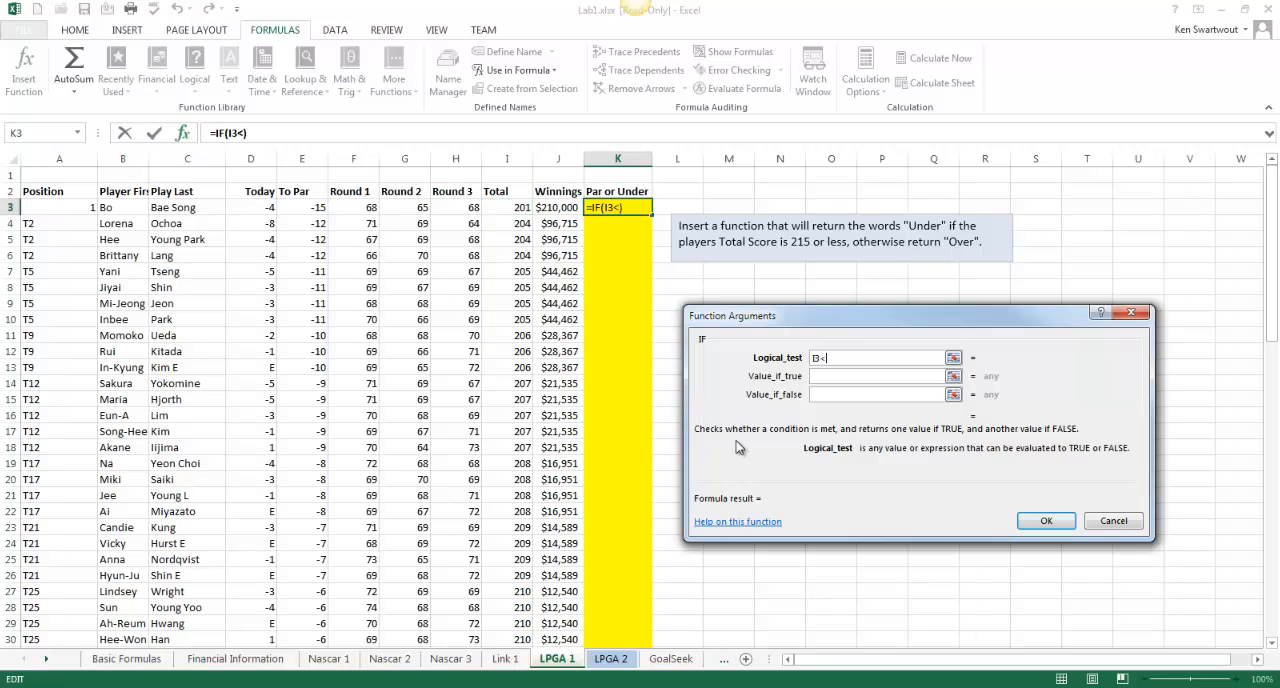
type("=215")
left_click(840, 376)
type("Under")
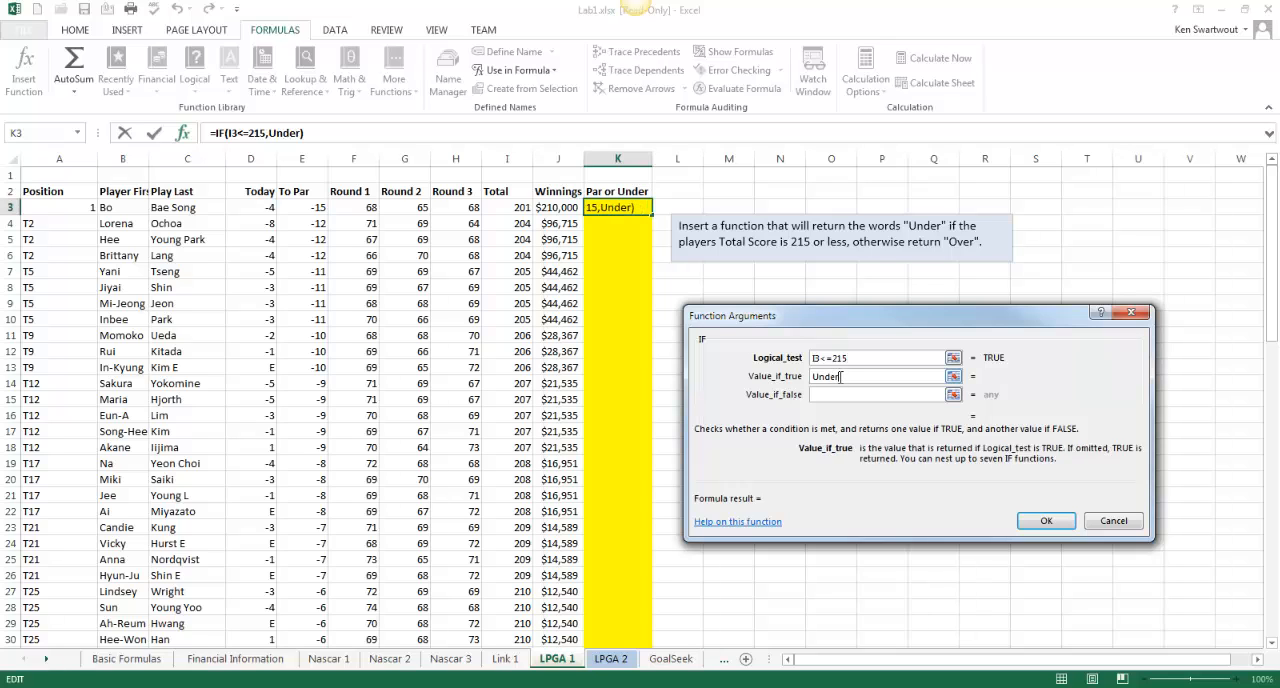
key("Tab")
type("Over")
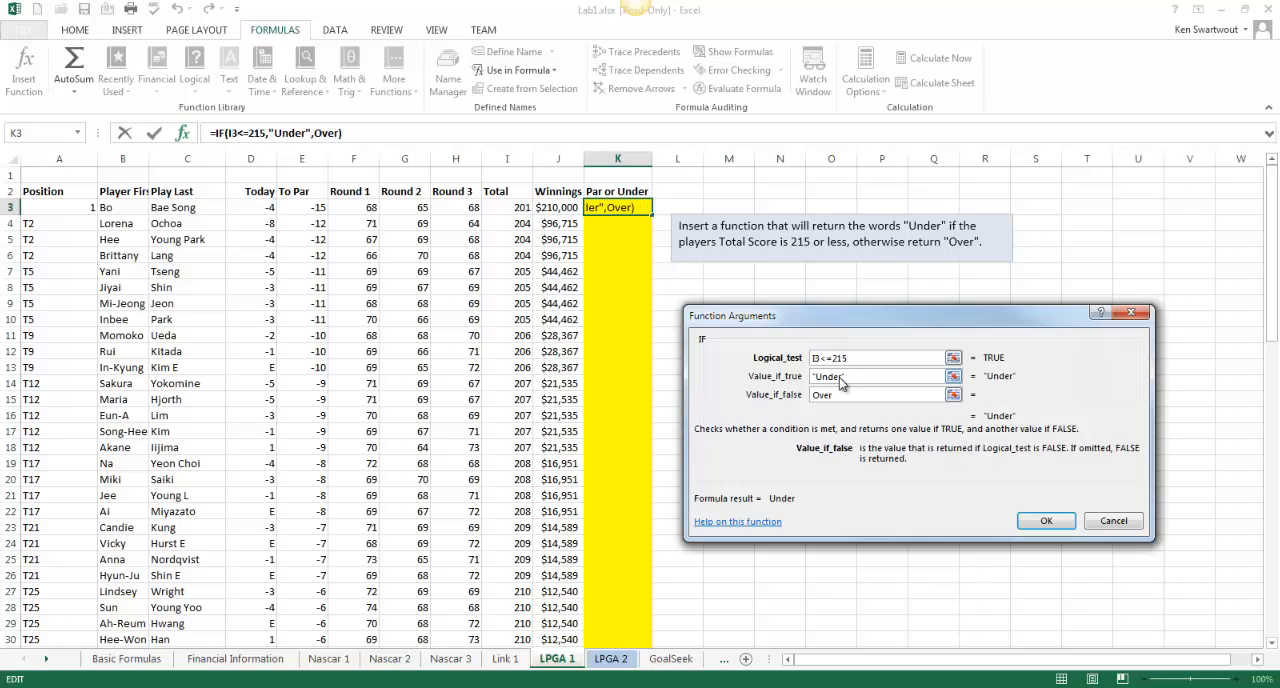
left_click(1046, 521)
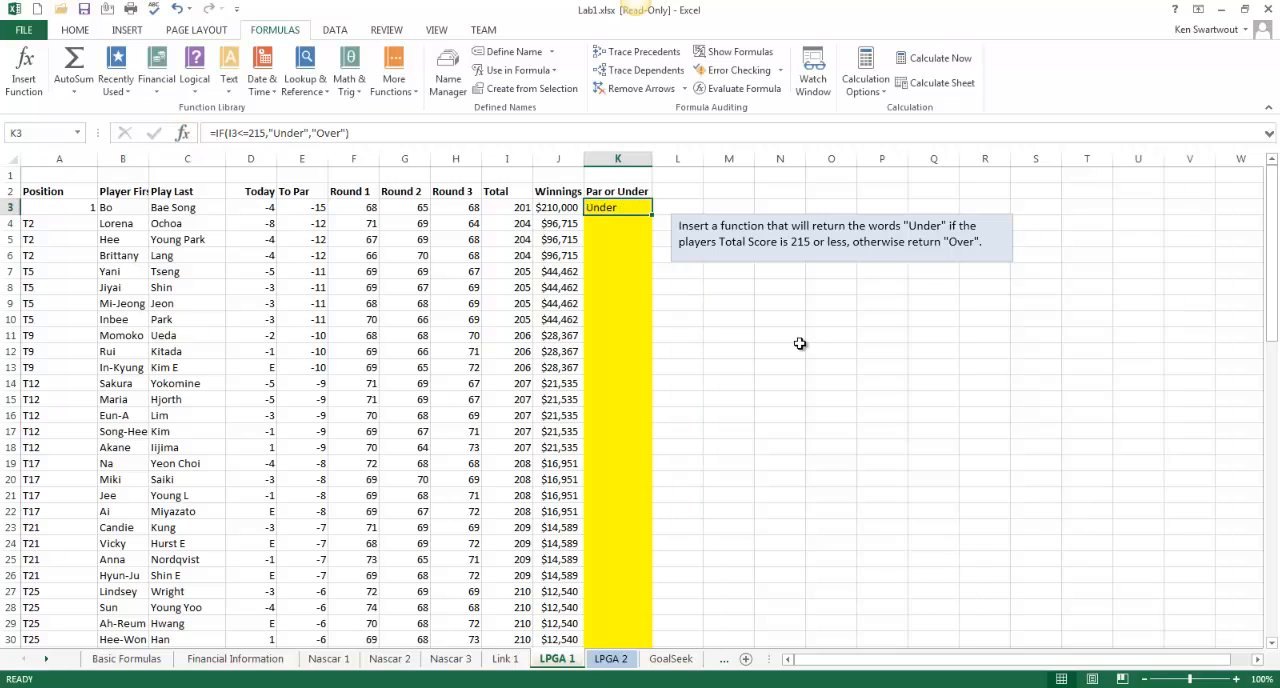
double_click(653, 215)
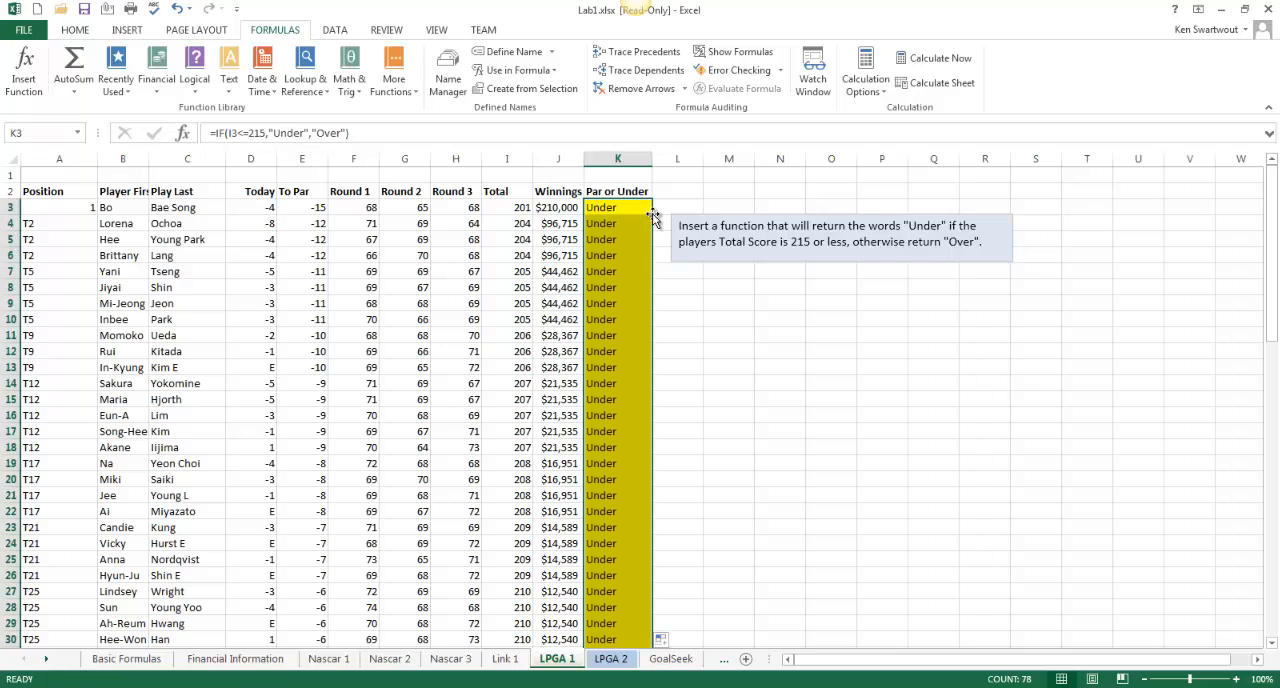
Compare the Total scores with the Under and Over results down the Par or Under column
left_click(622, 488)
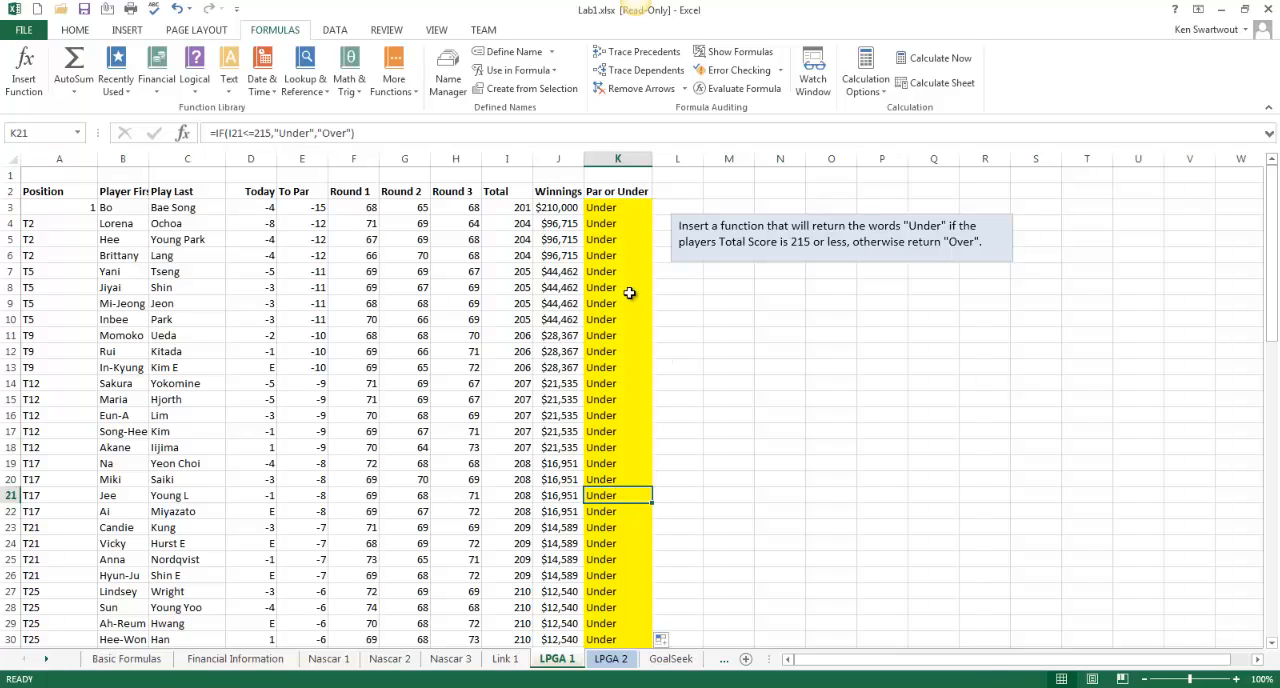
left_click_drag(627, 256, 620, 435)
left_click_drag(515, 208, 522, 545)
scroll(723, 555, "down", 6)
scroll(723, 555, "down", 7)
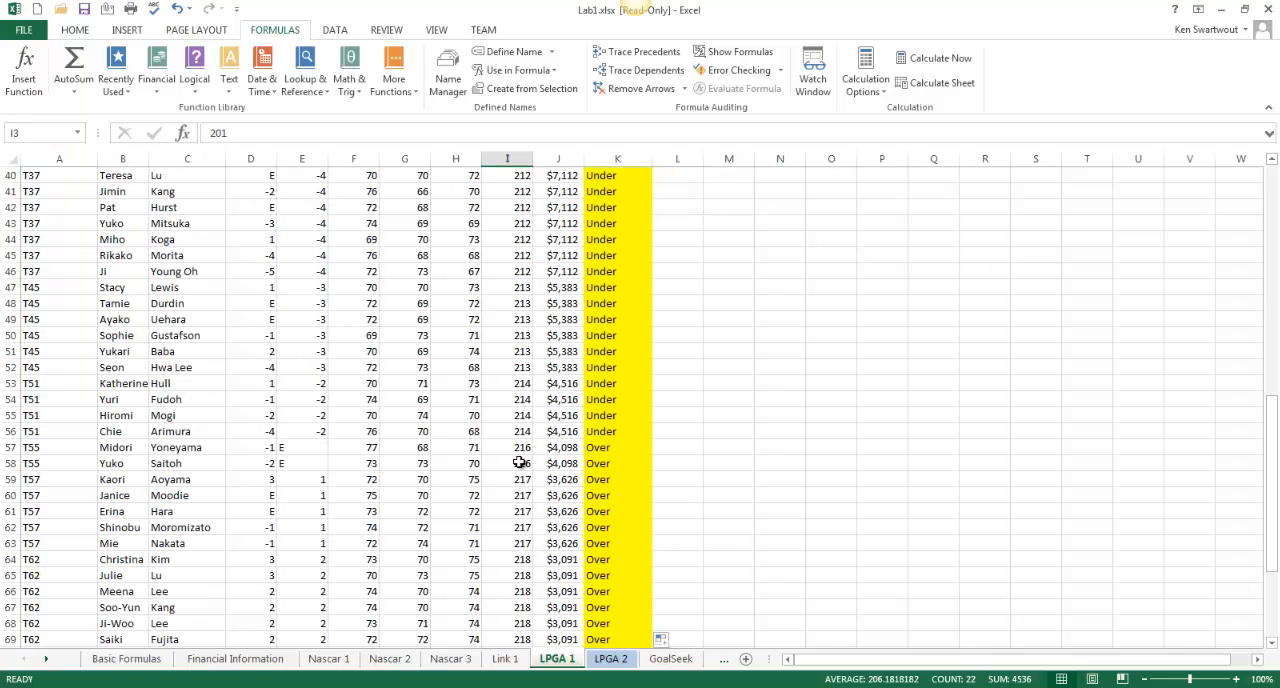
left_click_drag(520, 447, 520, 560)
left_click_drag(612, 463, 620, 560)
scroll(696, 560, "up", 13)
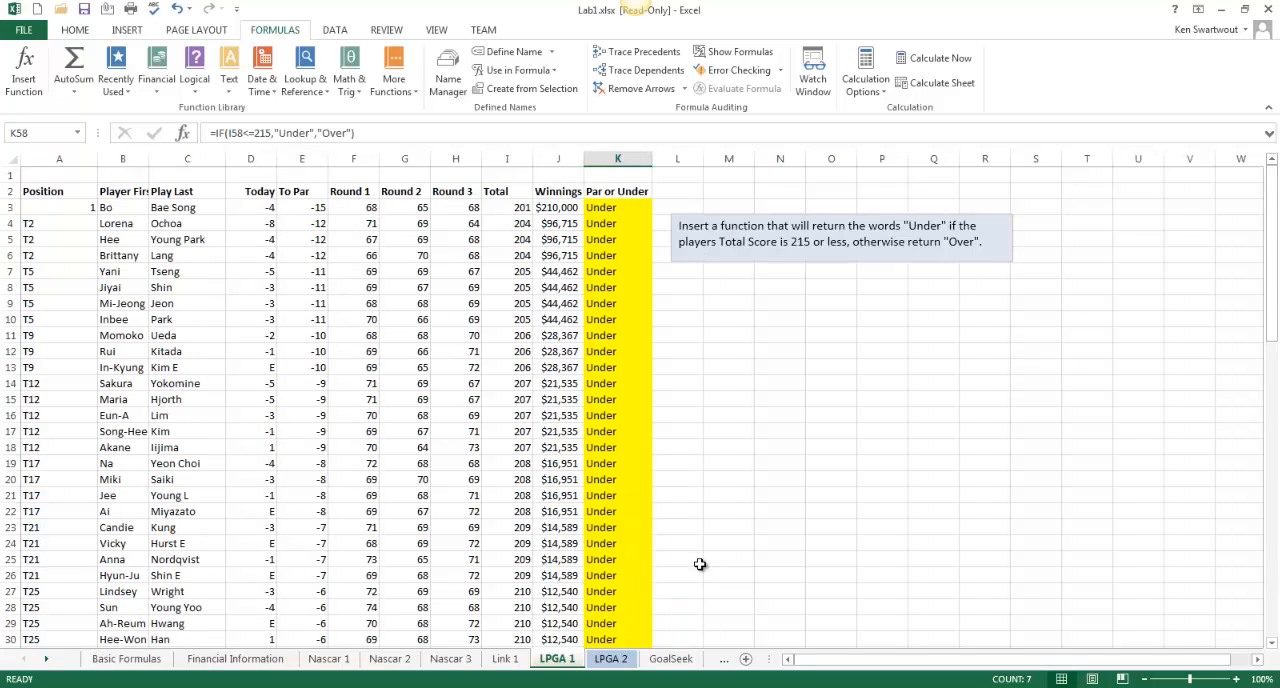
Review the formula in K4 and the IF function arguments of K3, keeping them as they are
left_click(620, 221)
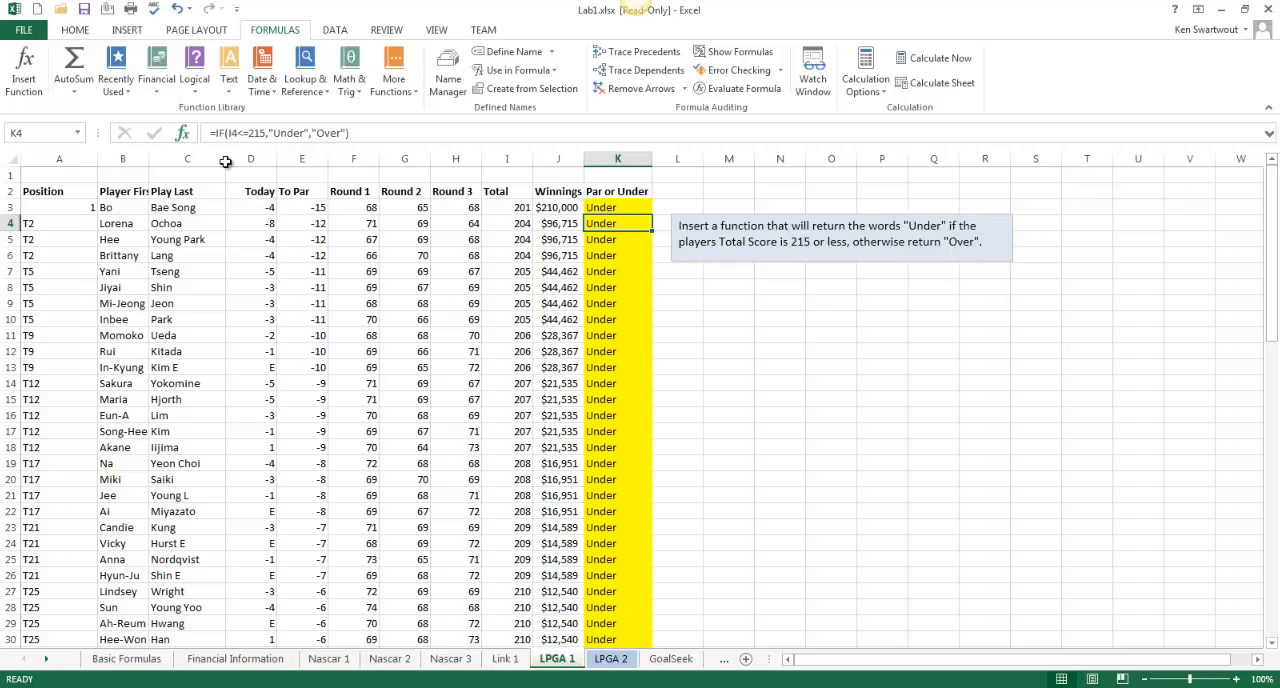
left_click(605, 207)
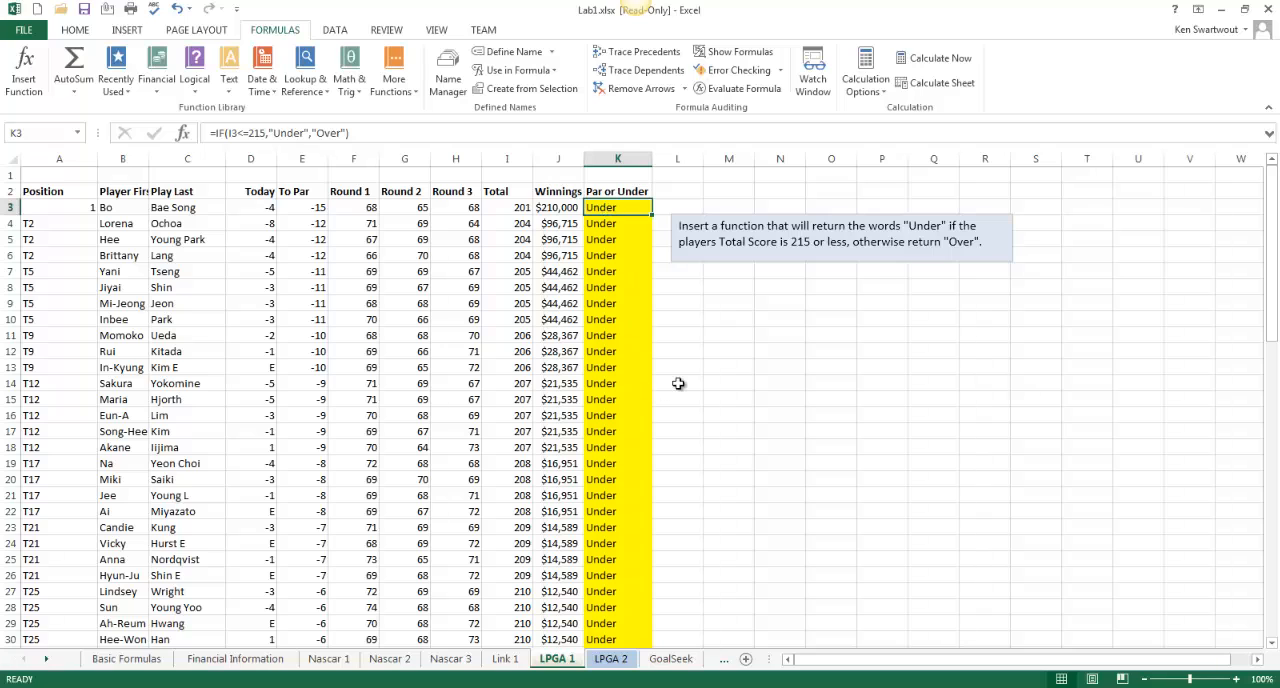
left_click(183, 138)
left_click_drag(906, 318, 400, 271)
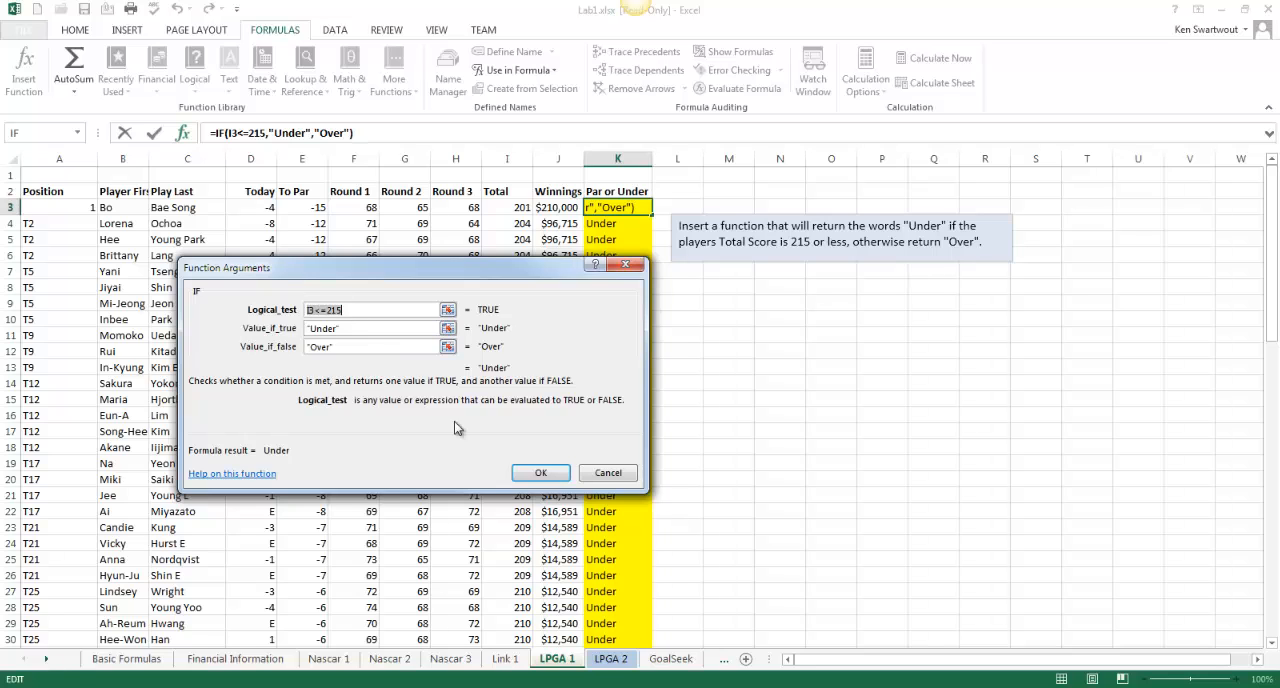
left_click(553, 474)
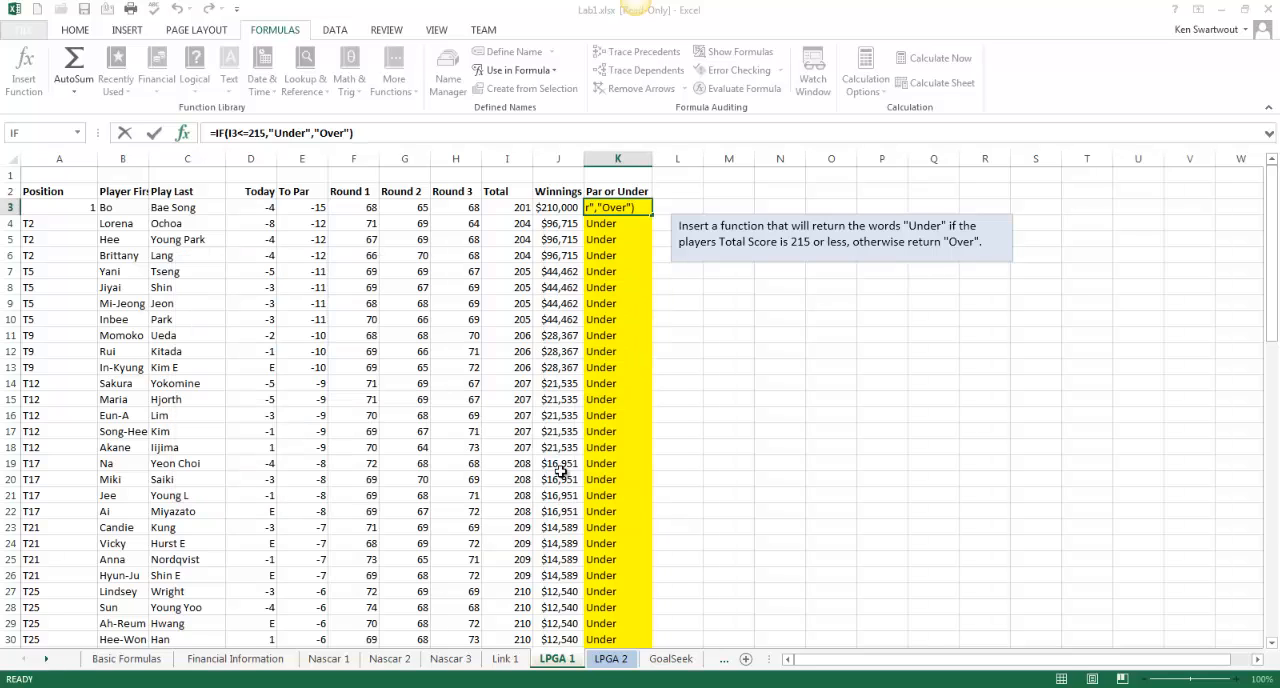
Open the LPGA 2 sheet and look over its Round 3 scores
left_click(607, 660)
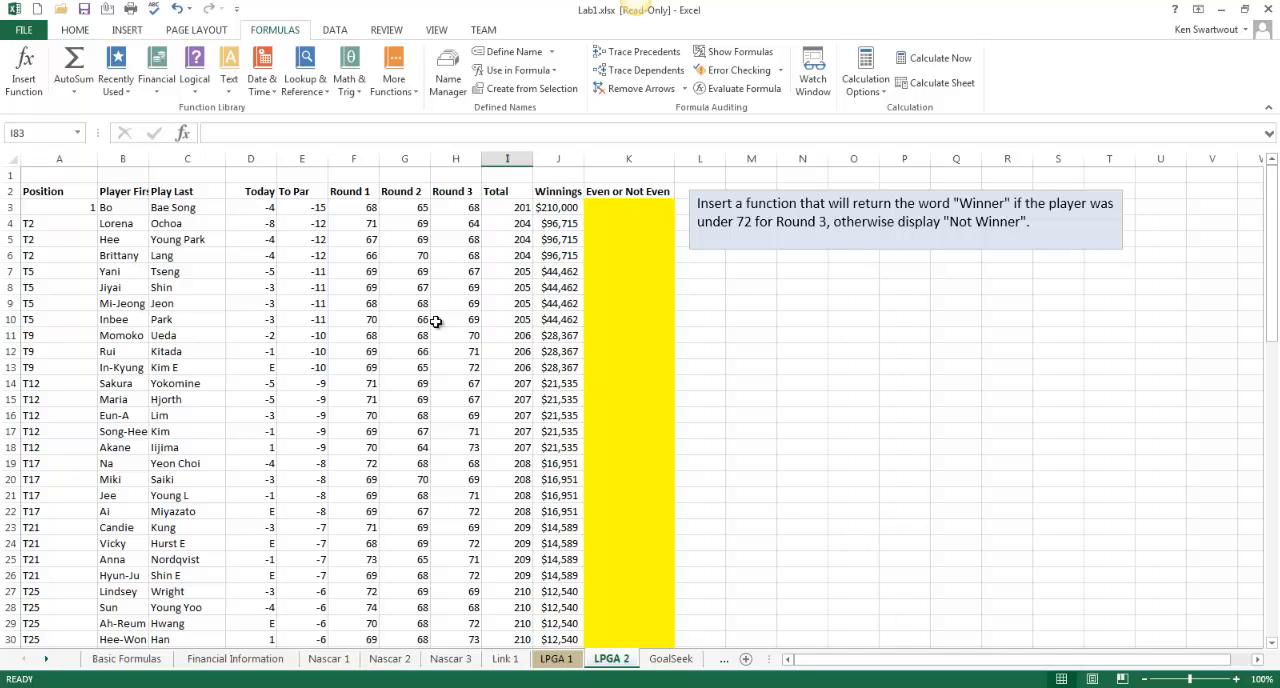
left_click_drag(460, 231, 477, 453)
left_click(802, 398)
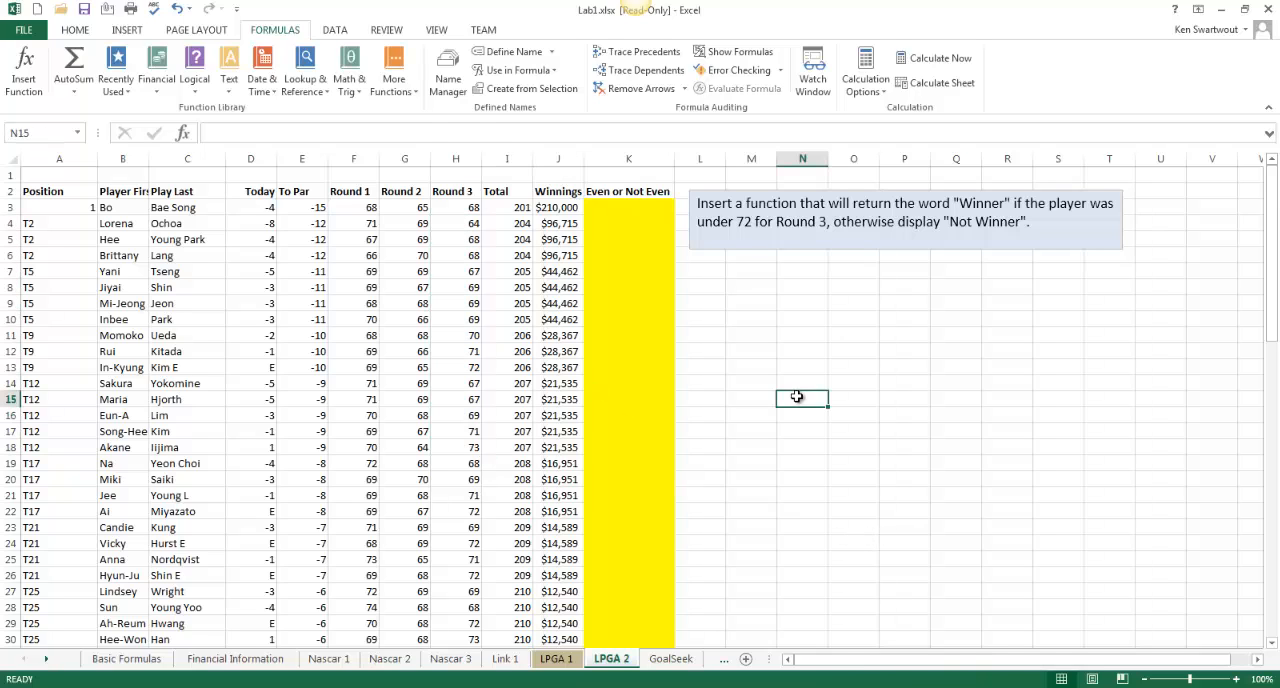
Start an IF function in K3 of the LPGA 2 sheet with the logical test H3<72
left_click(627, 215)
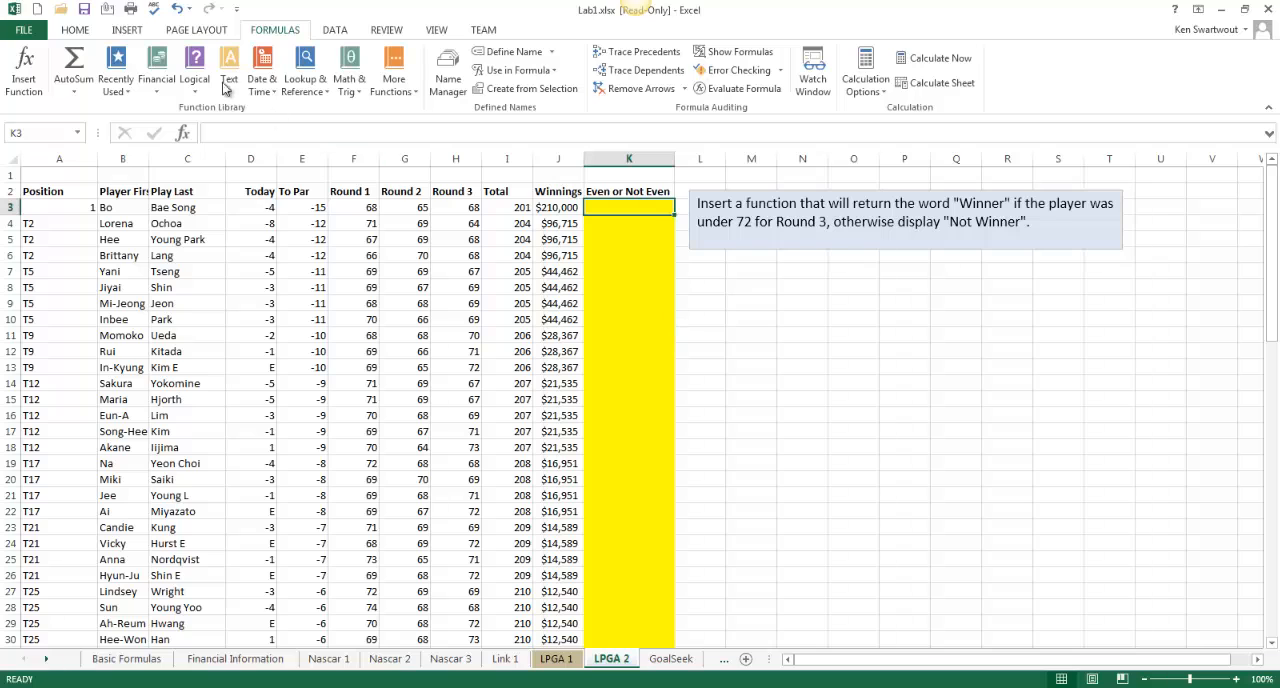
left_click(195, 92)
left_click(208, 146)
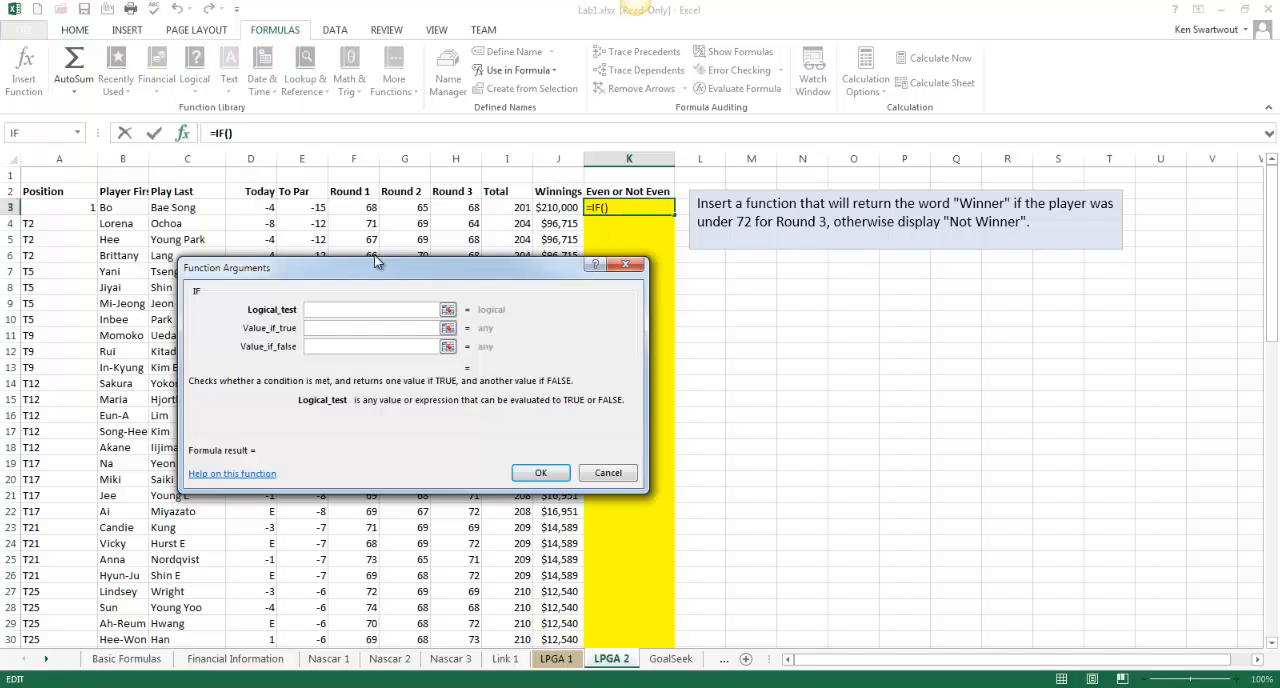
left_click_drag(395, 272, 892, 284)
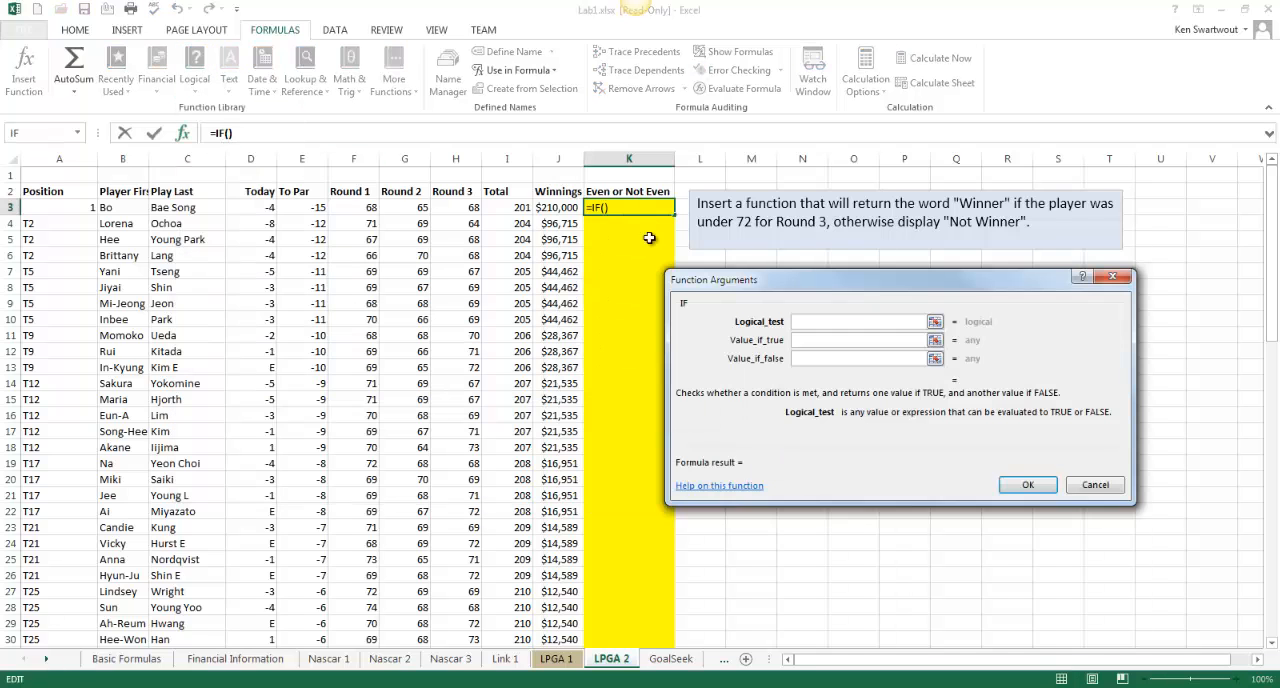
left_click(470, 208)
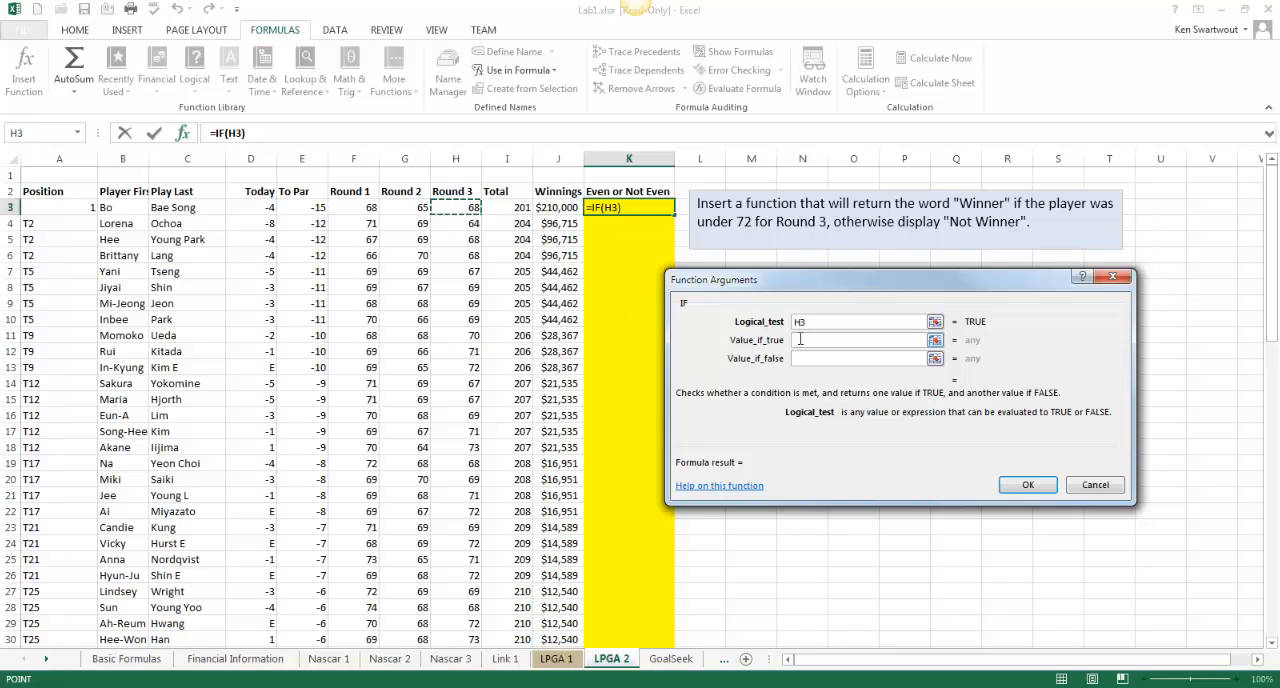
type("<72")
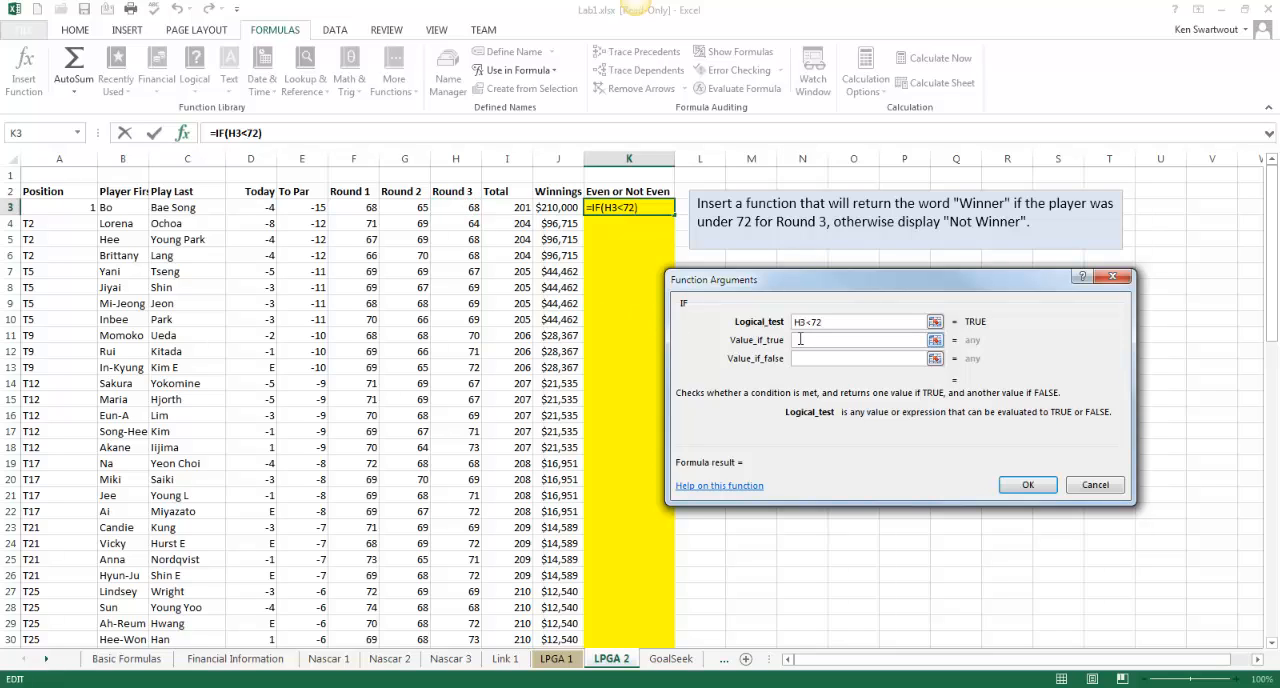
Complete the IF function with true value Winner and false value Not Winner, and fill it down the Even or Not Even column
left_click(807, 339)
type("Winner")
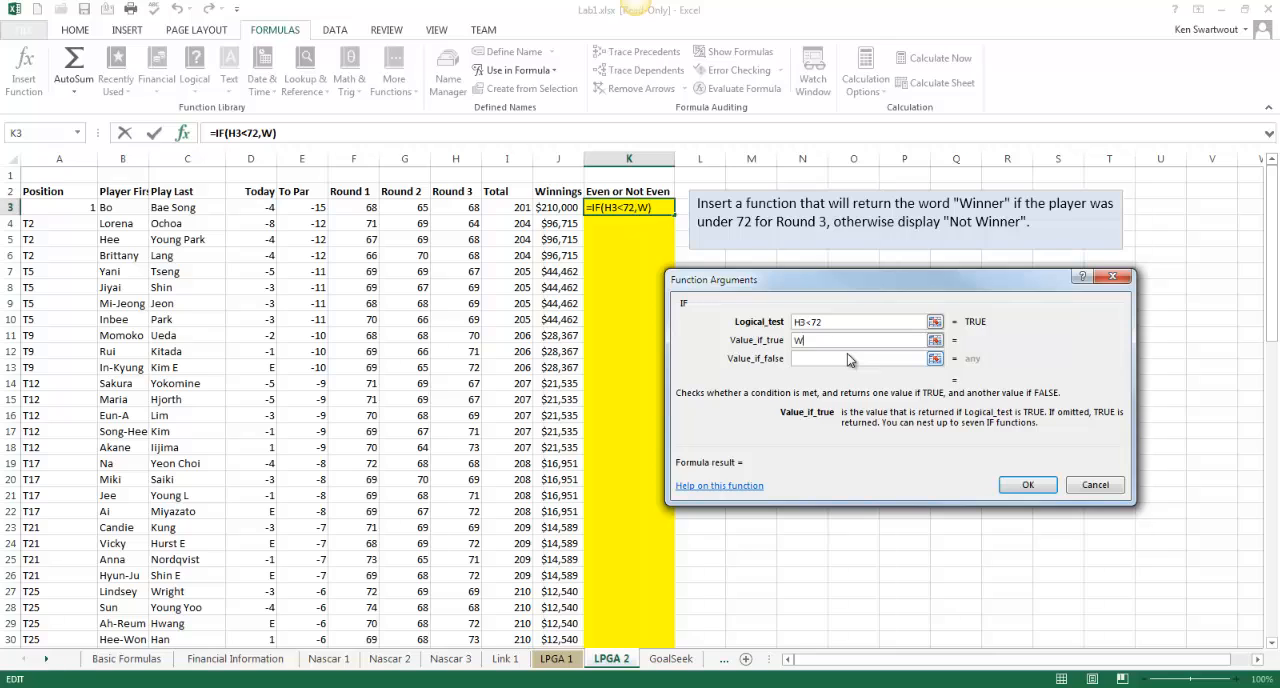
key("Tab")
type("Not Winner")
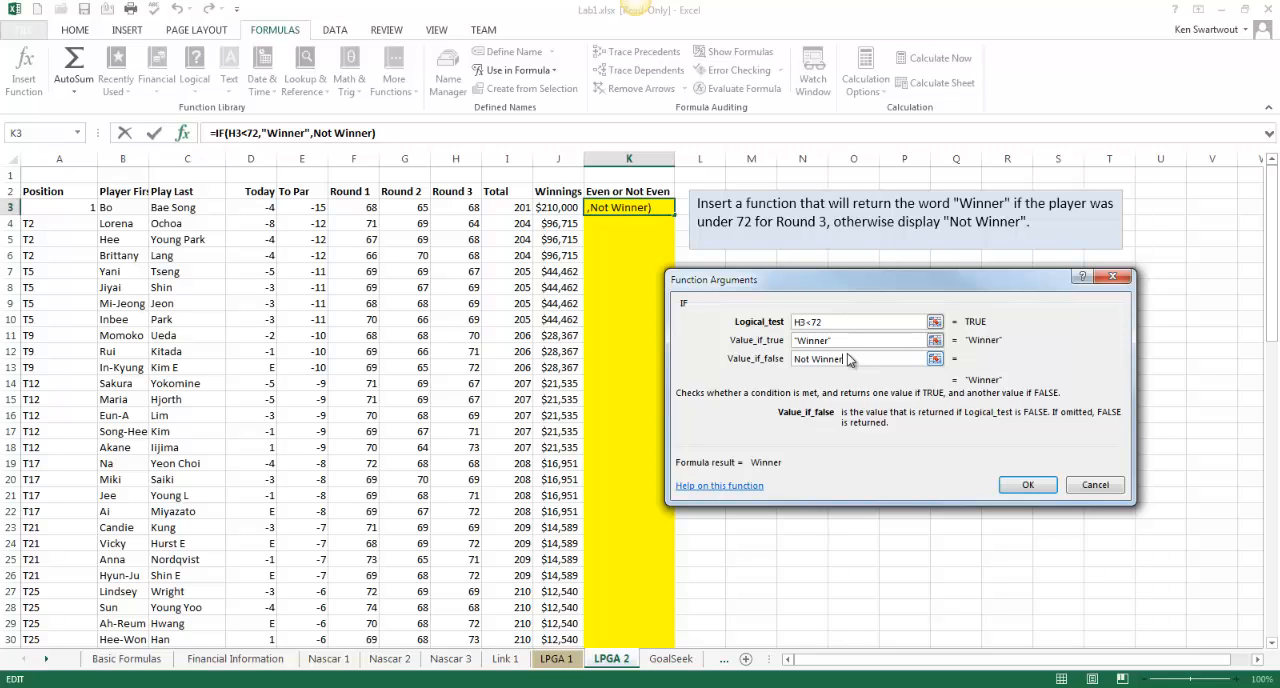
left_click(849, 342)
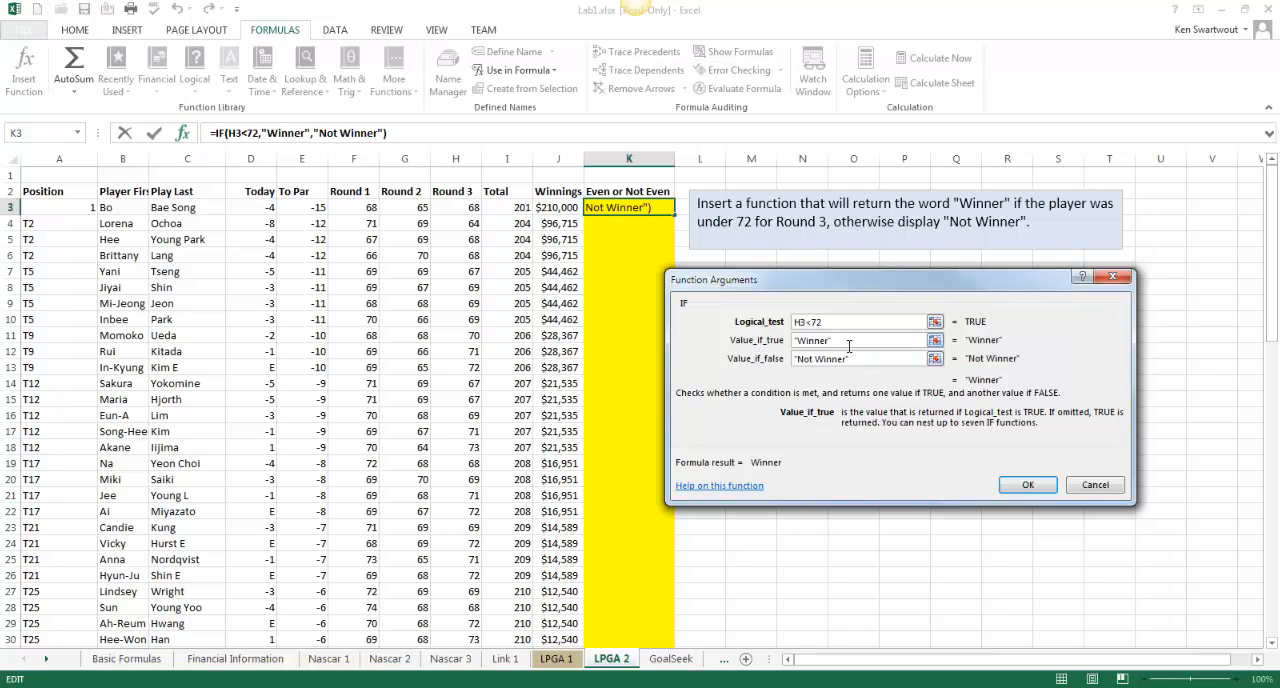
key("Tab")
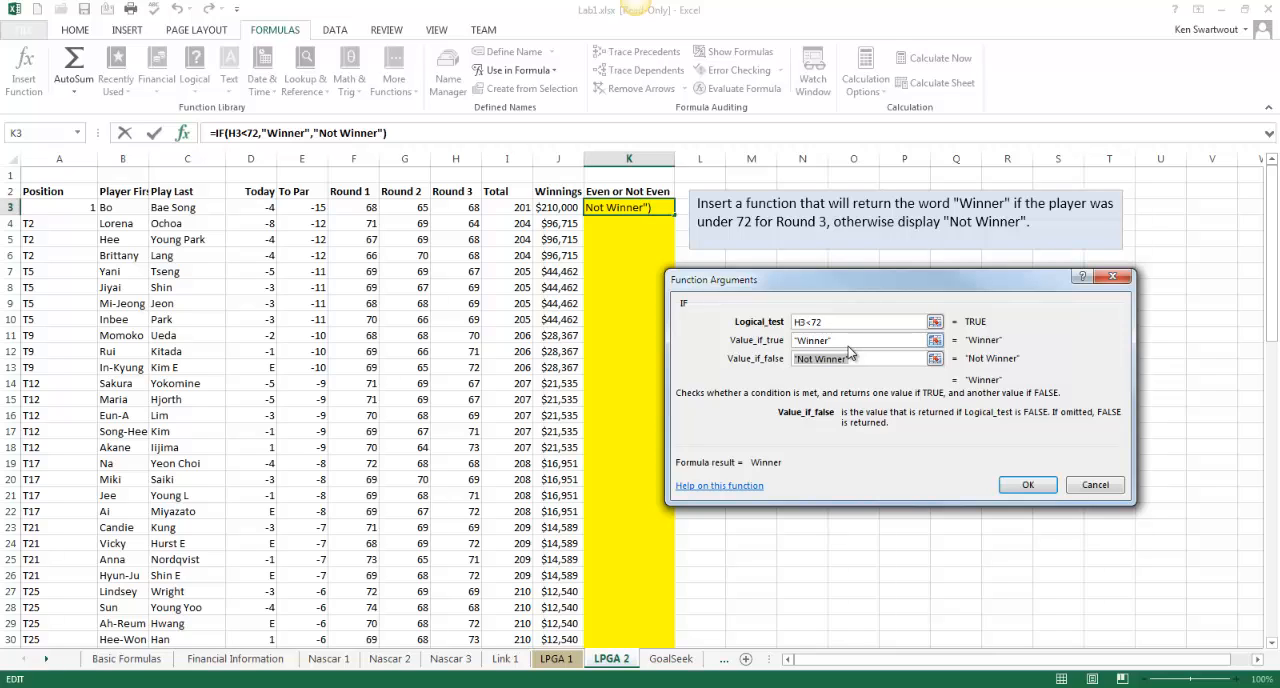
left_click(1029, 485)
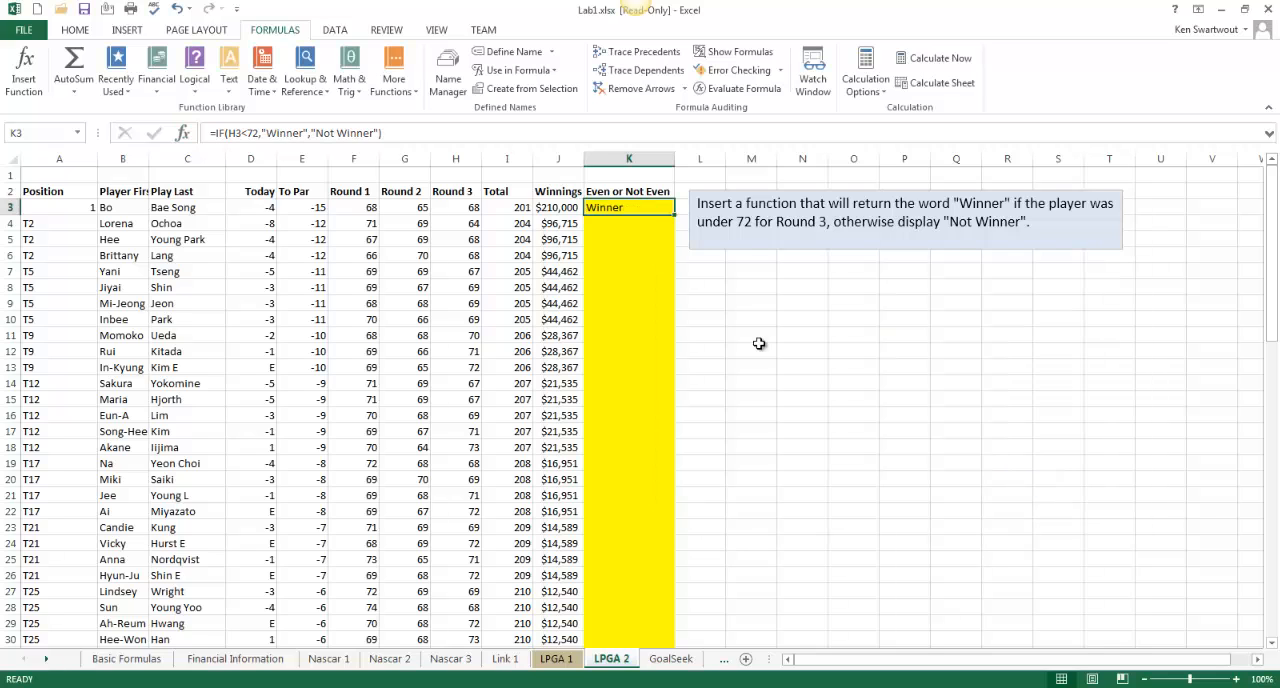
double_click(674, 214)
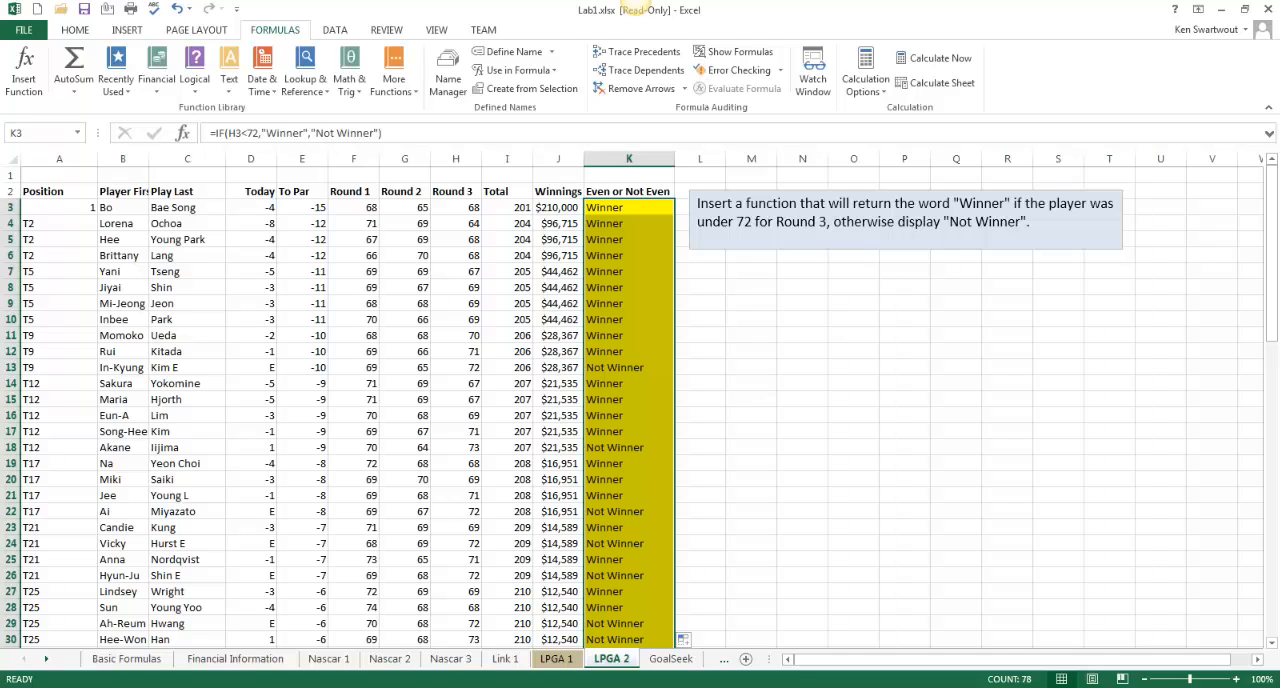
left_click(809, 381)
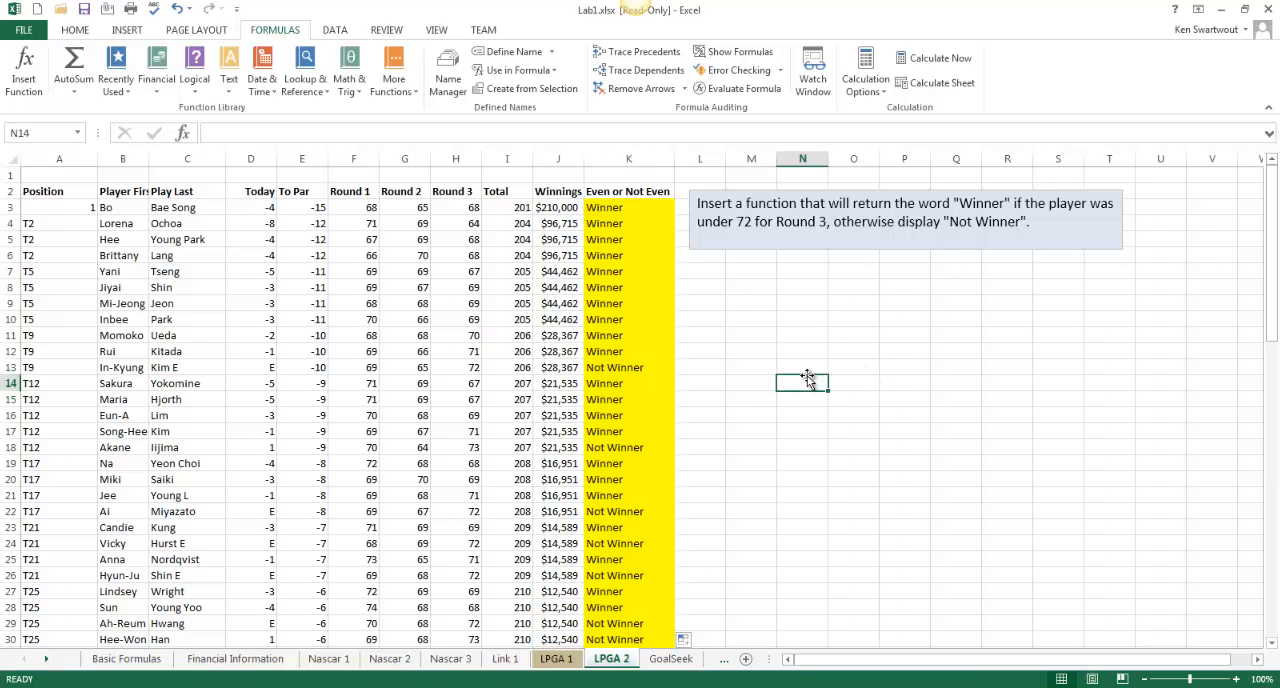
On the GoalSeek sheet, enter a formula in B3 that multiplies the pay rate in B1 by the hours worked in B2
left_click(555, 660)
left_click(610, 660)
left_click(50, 662)
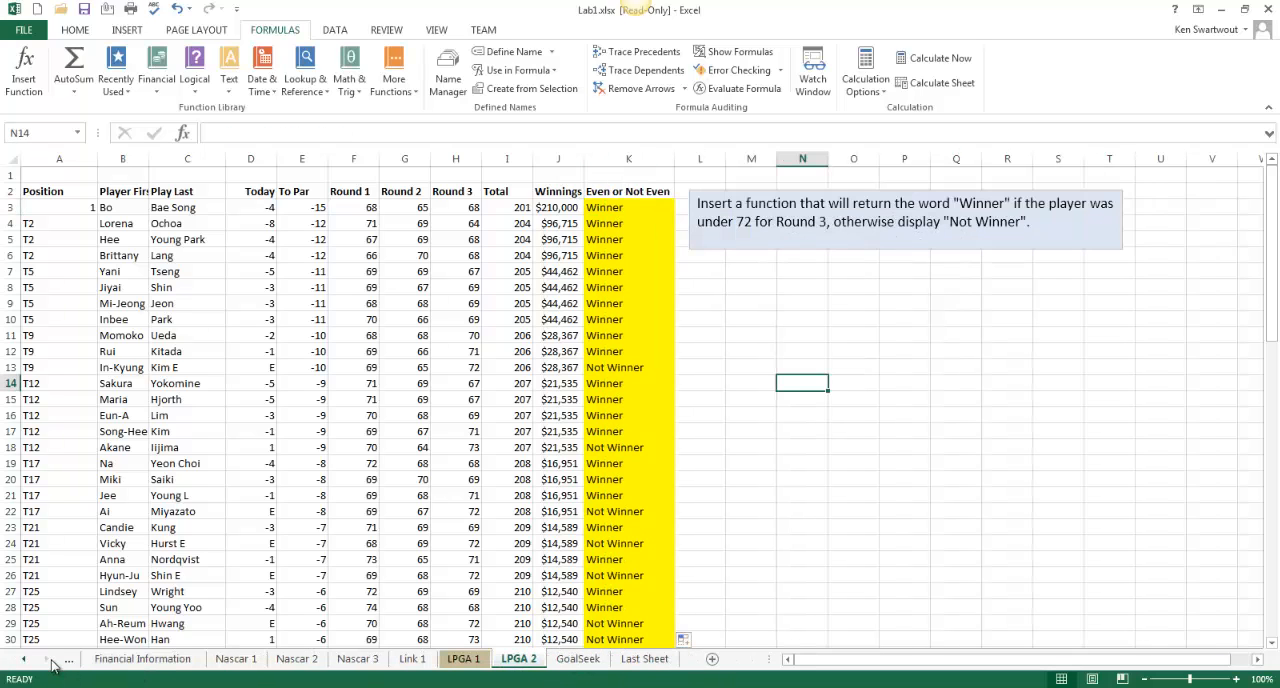
left_click(566, 666)
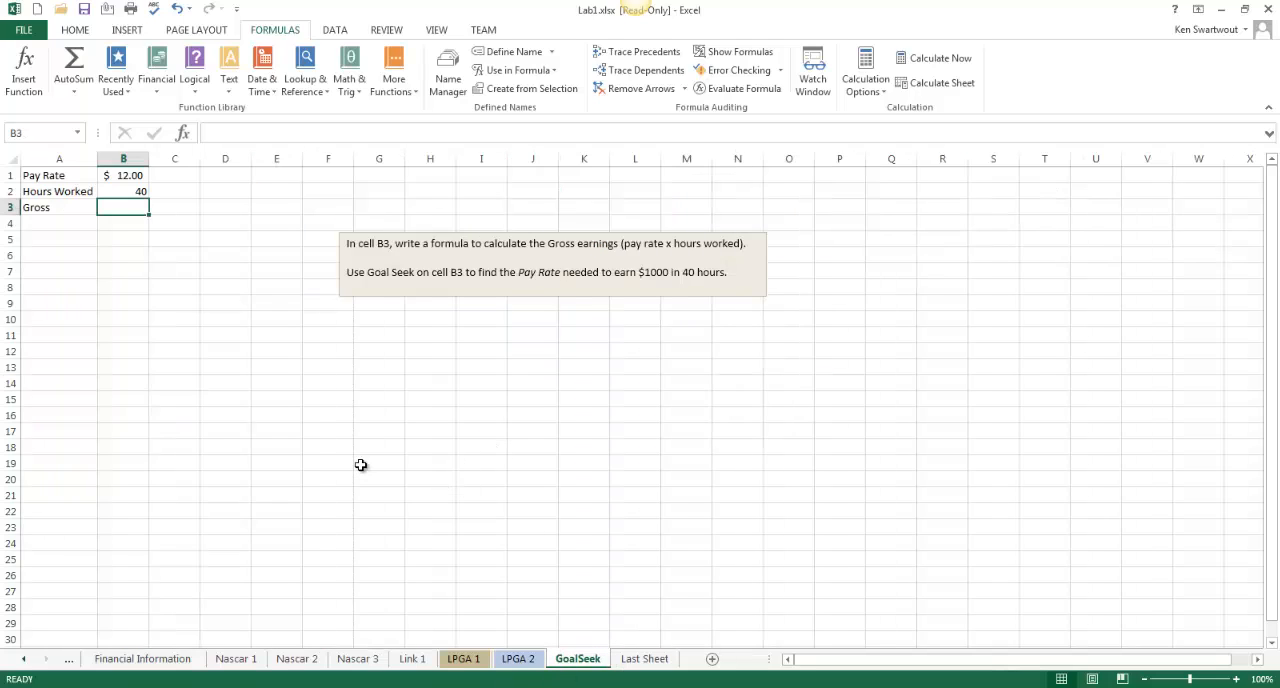
left_click(227, 426)
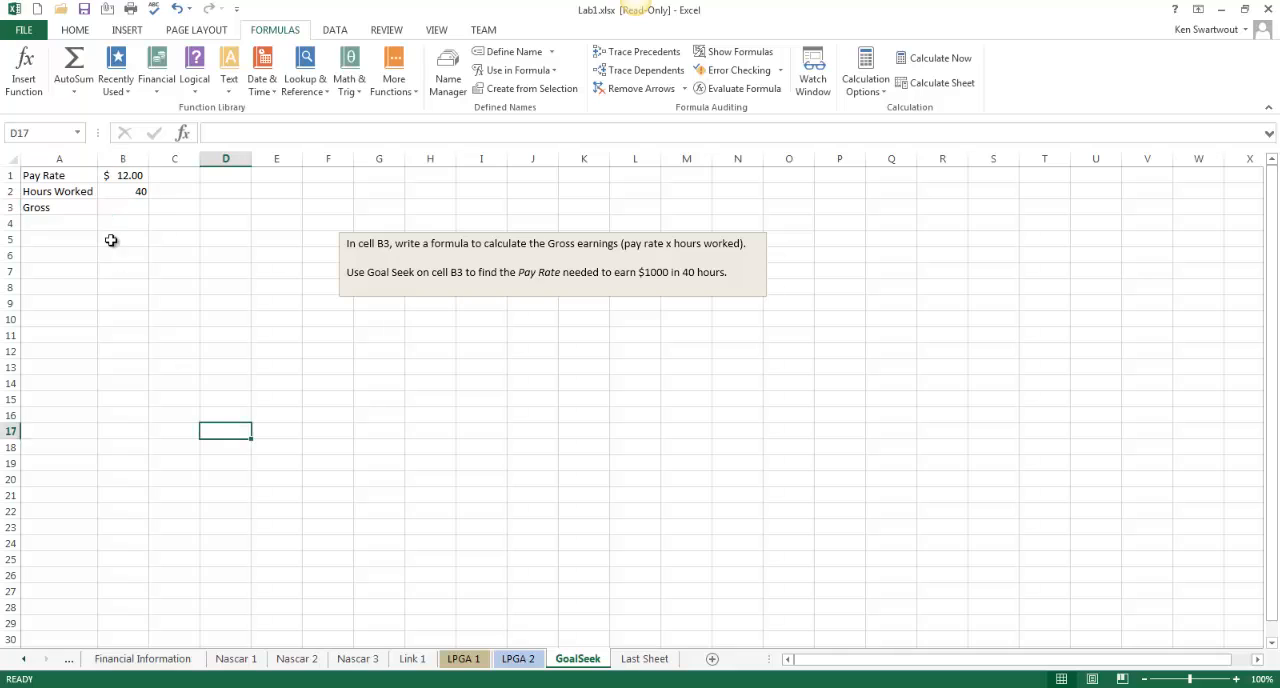
left_click(119, 208)
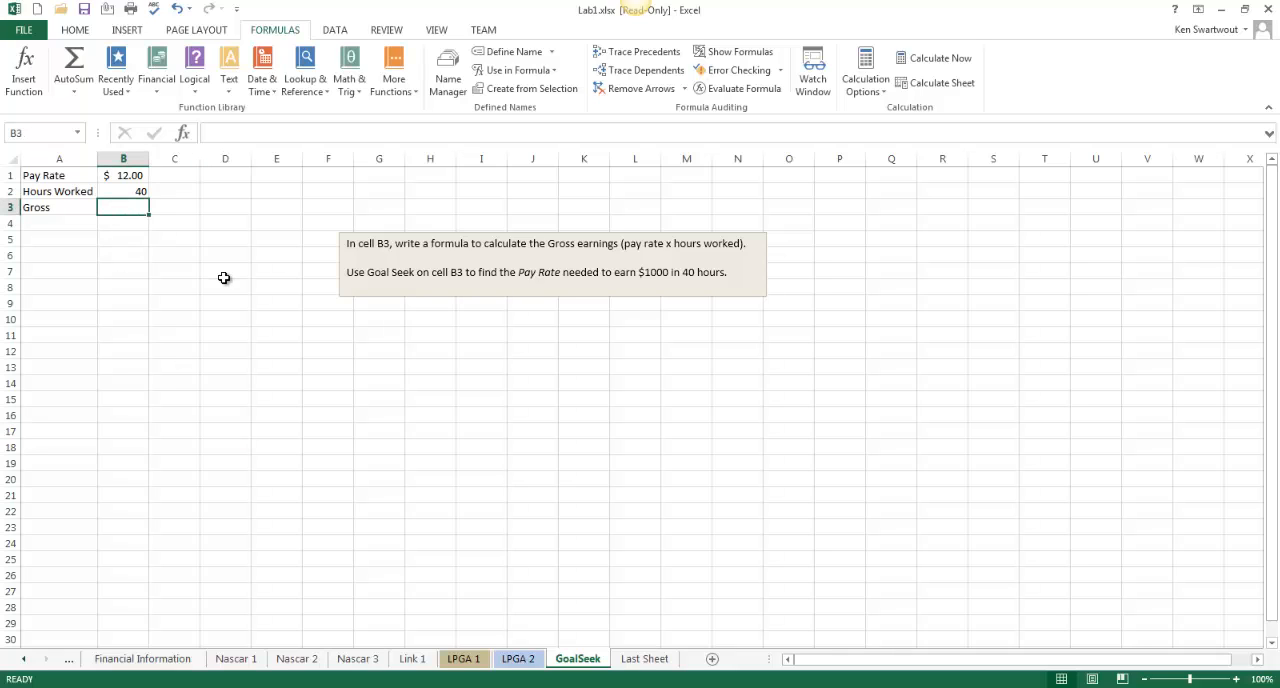
type("=")
left_click(129, 176)
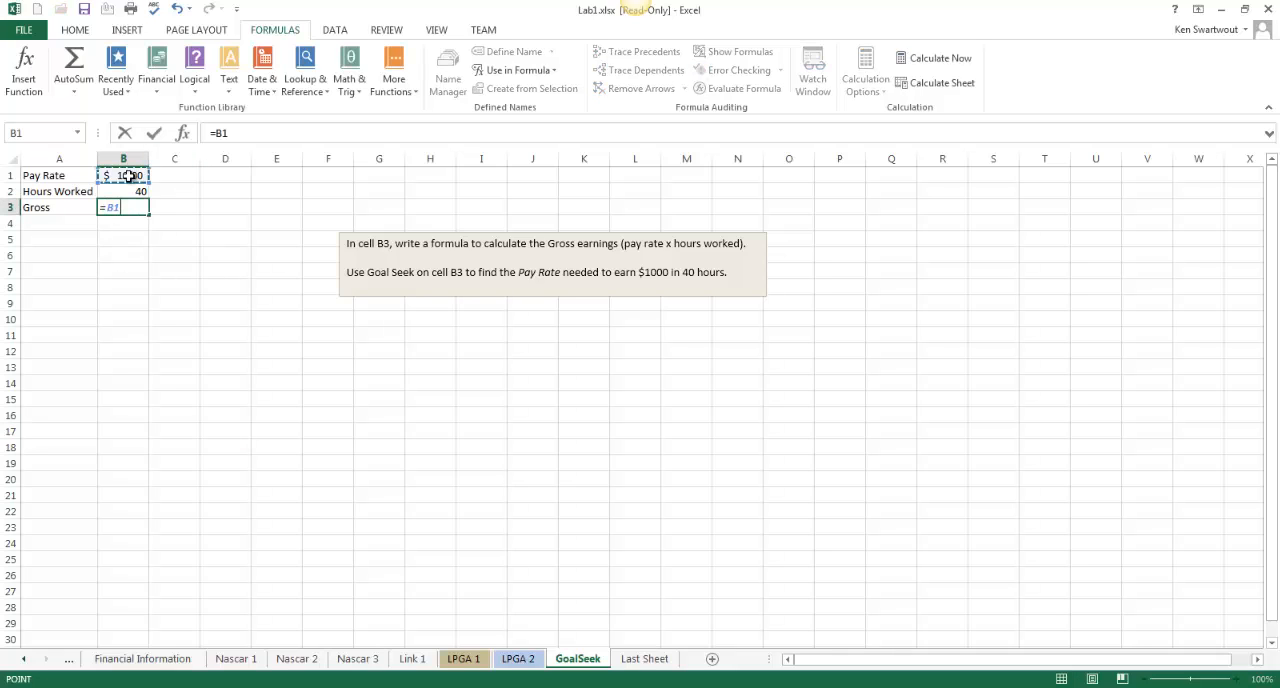
type("*")
left_click(138, 190)
key("Return")
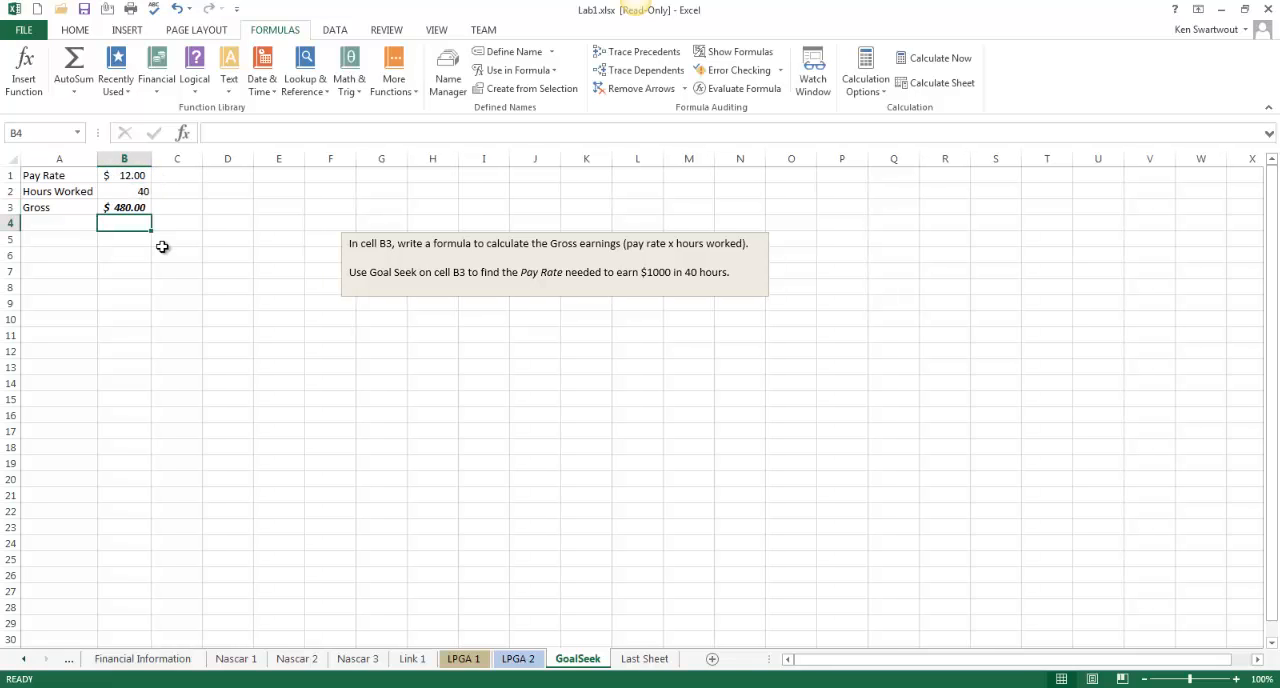
Run Goal Seek to set B3 to 1000 by changing the pay rate in B1, and keep the solution
left_click(118, 209)
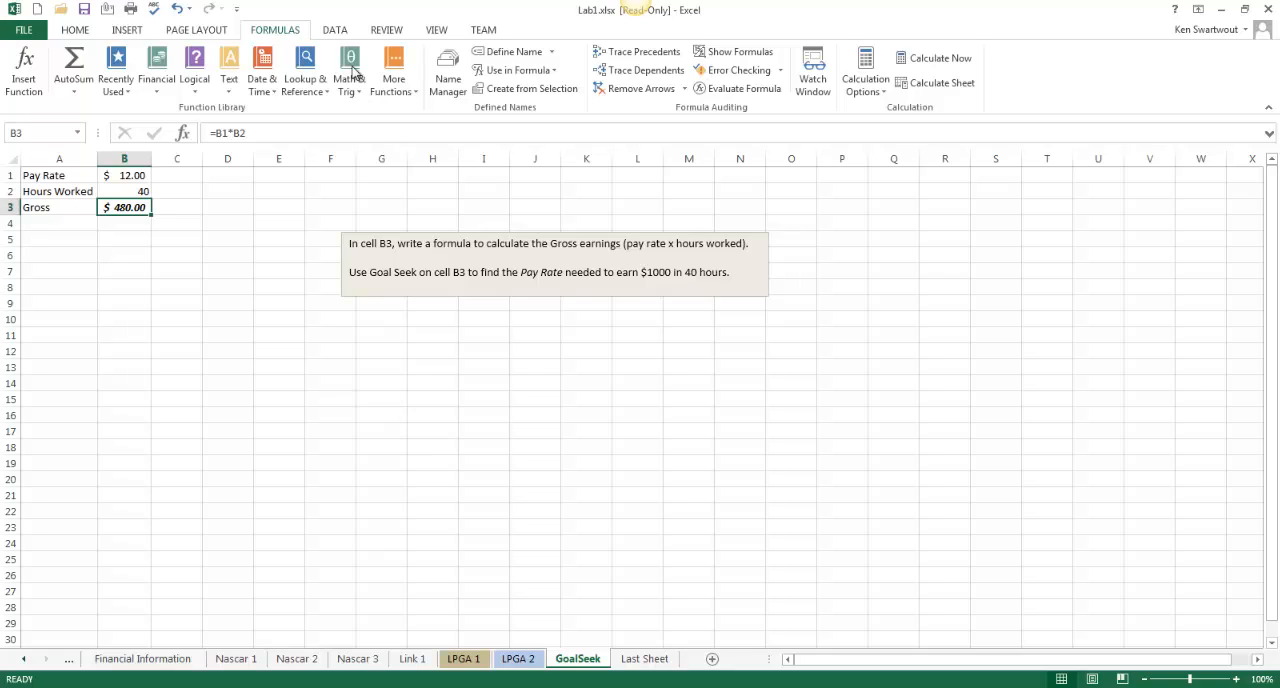
left_click(176, 251)
left_click(134, 209)
left_click(334, 31)
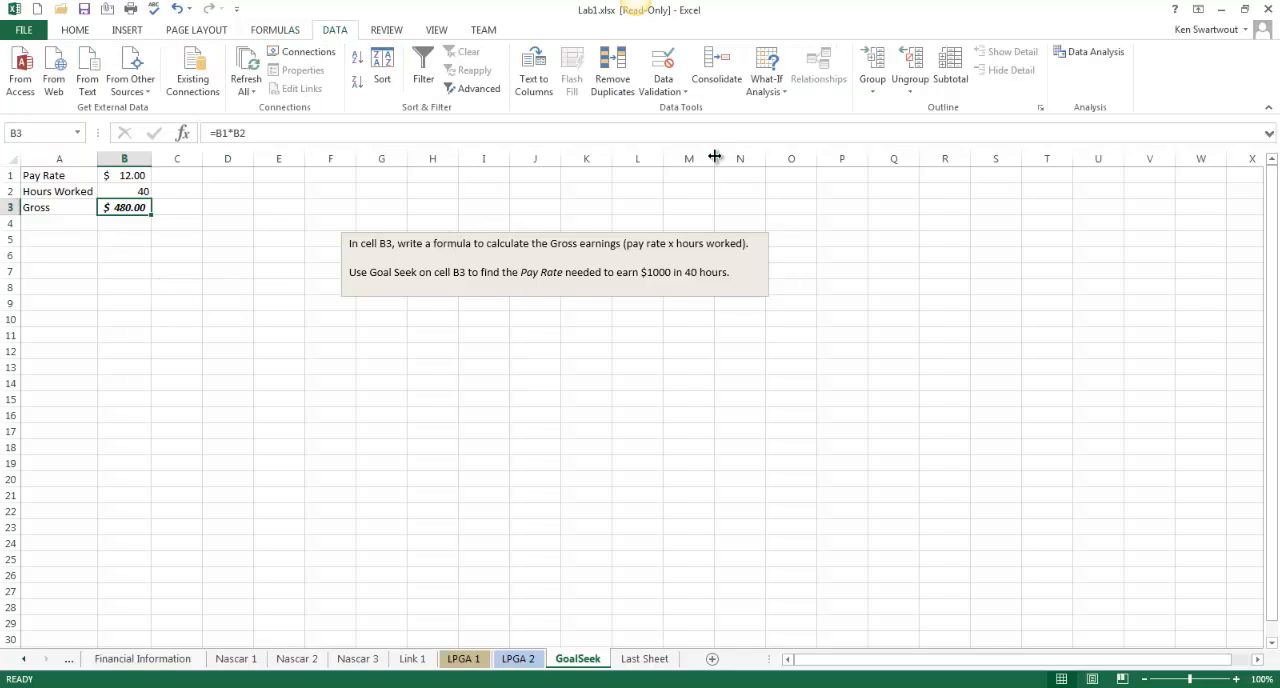
left_click(766, 62)
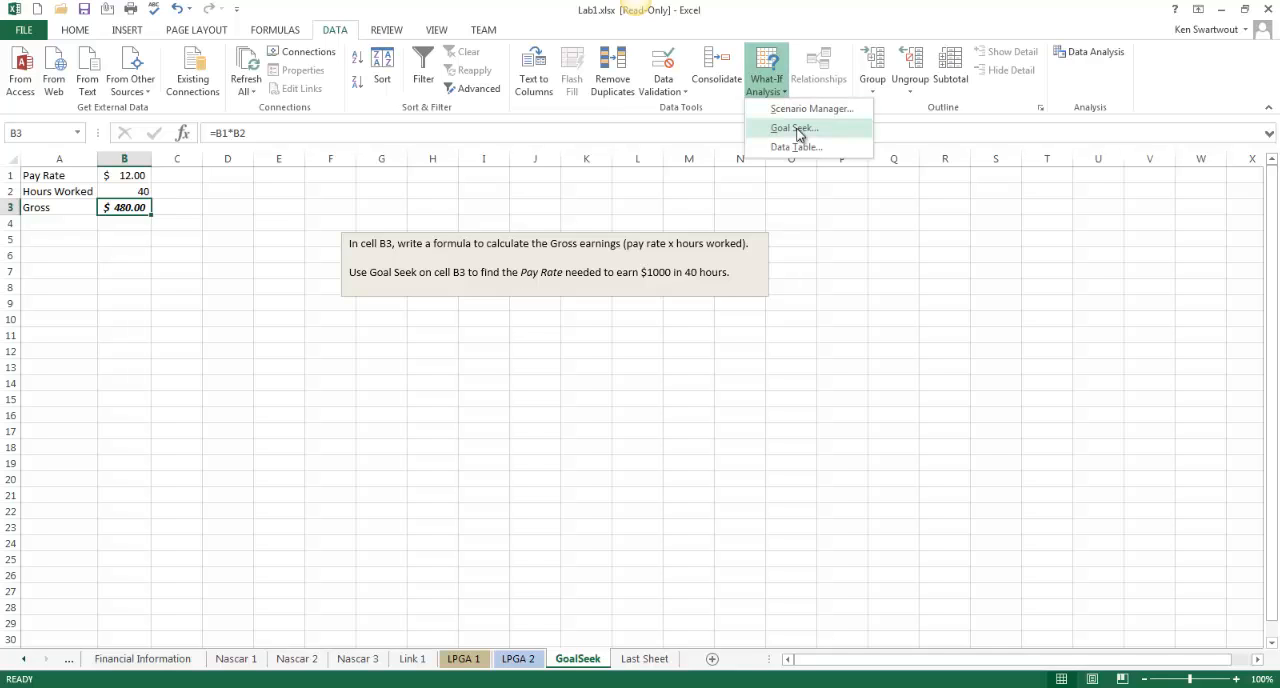
left_click(795, 127)
left_click_drag(855, 340, 335, 358)
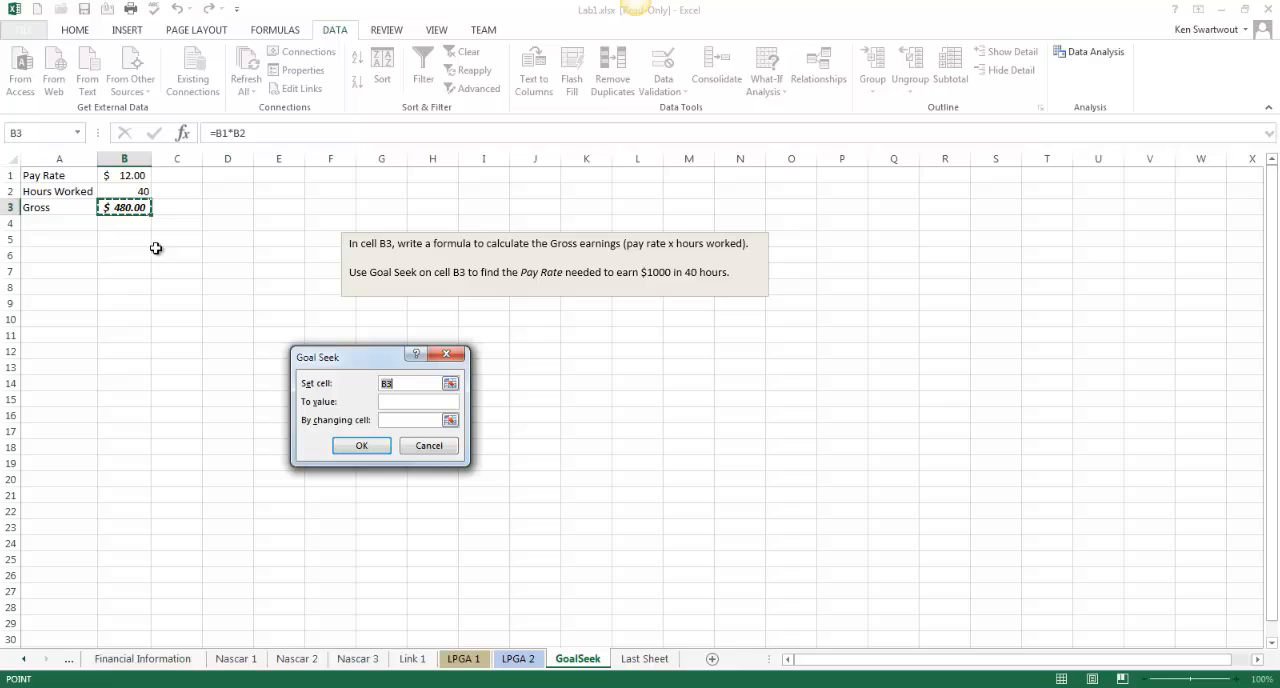
left_click(412, 401)
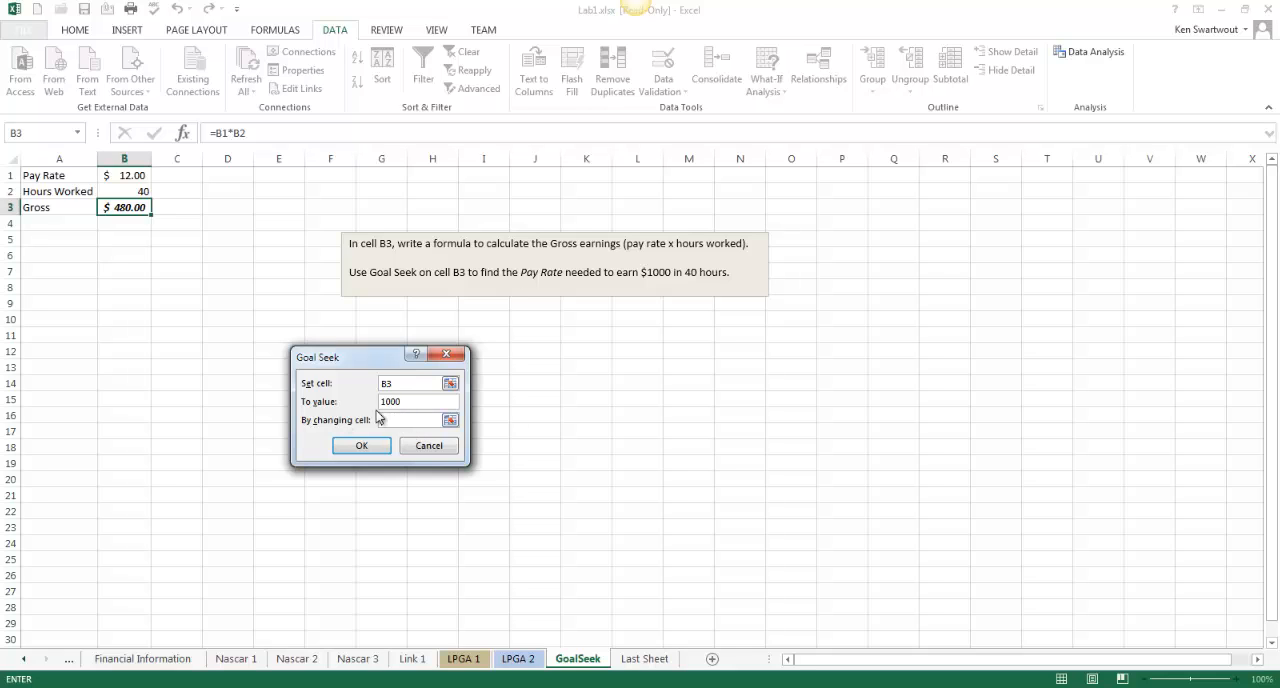
left_click(133, 177)
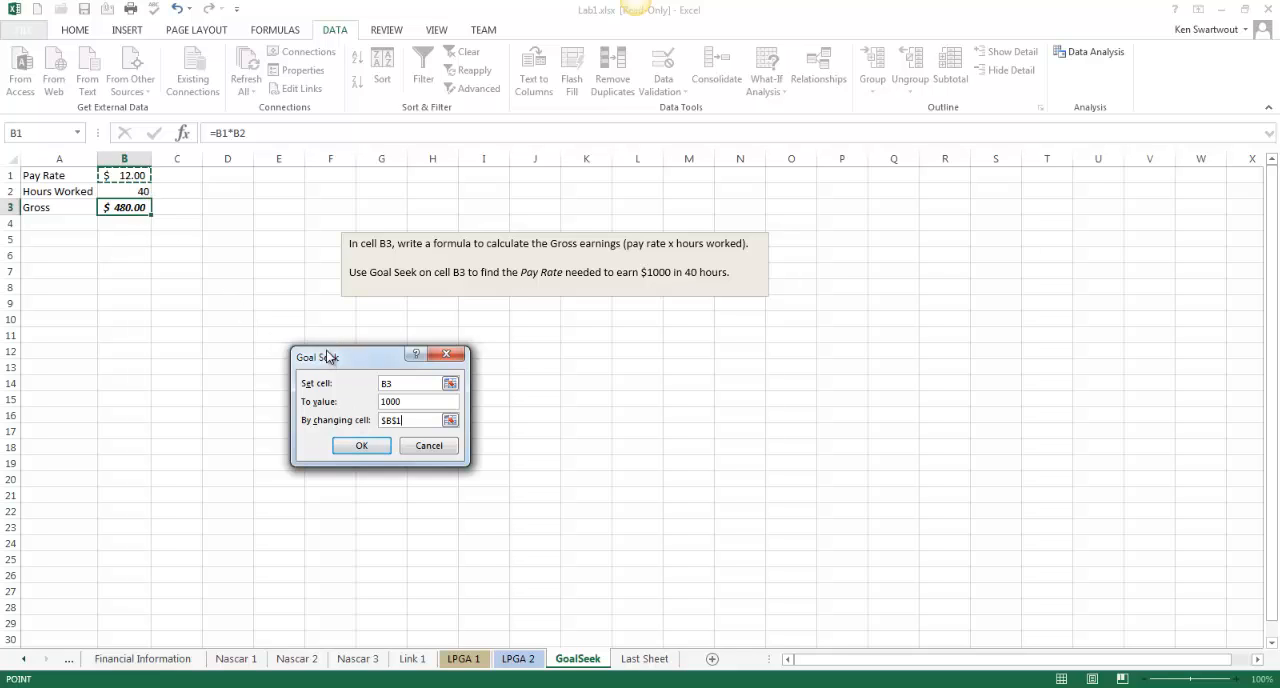
left_click_drag(330, 363, 163, 260)
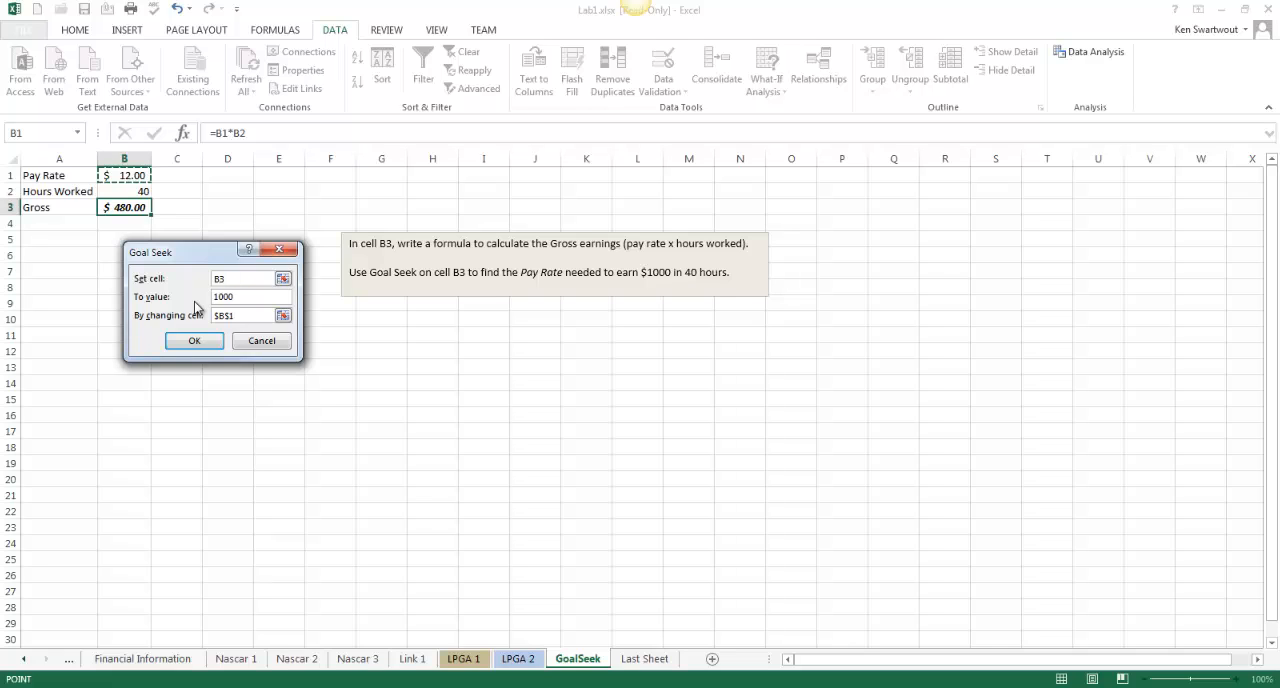
left_click(205, 344)
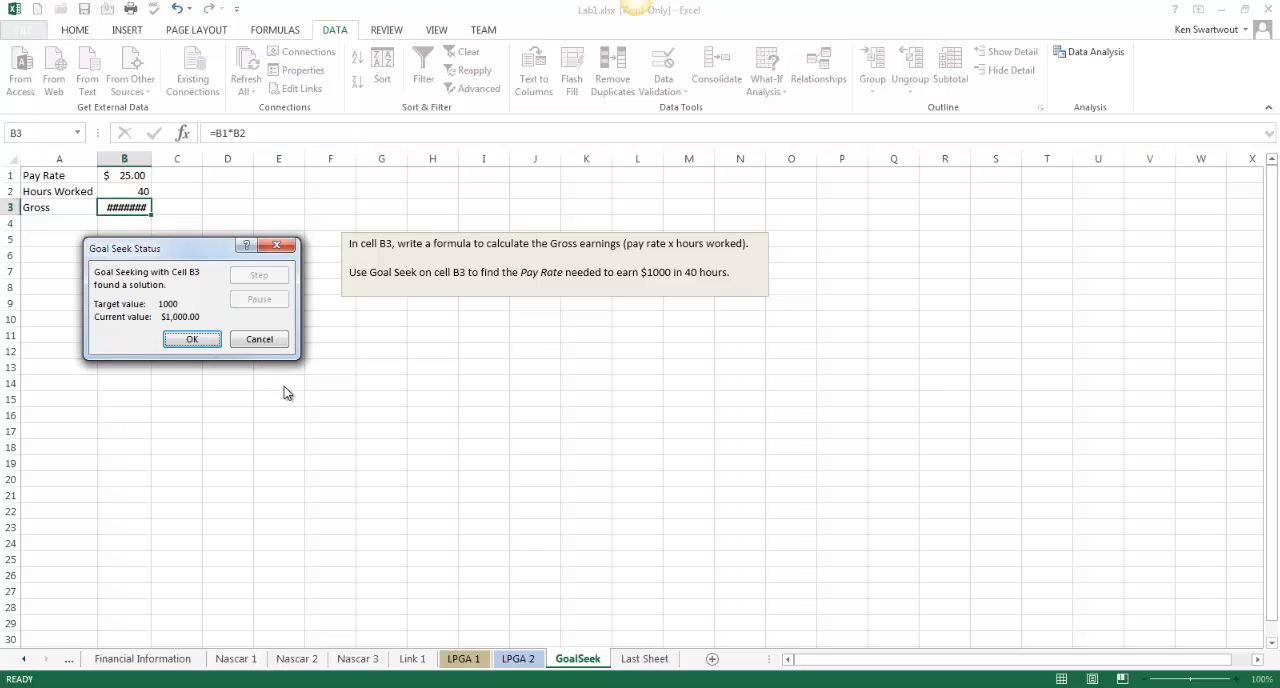
left_click(214, 342)
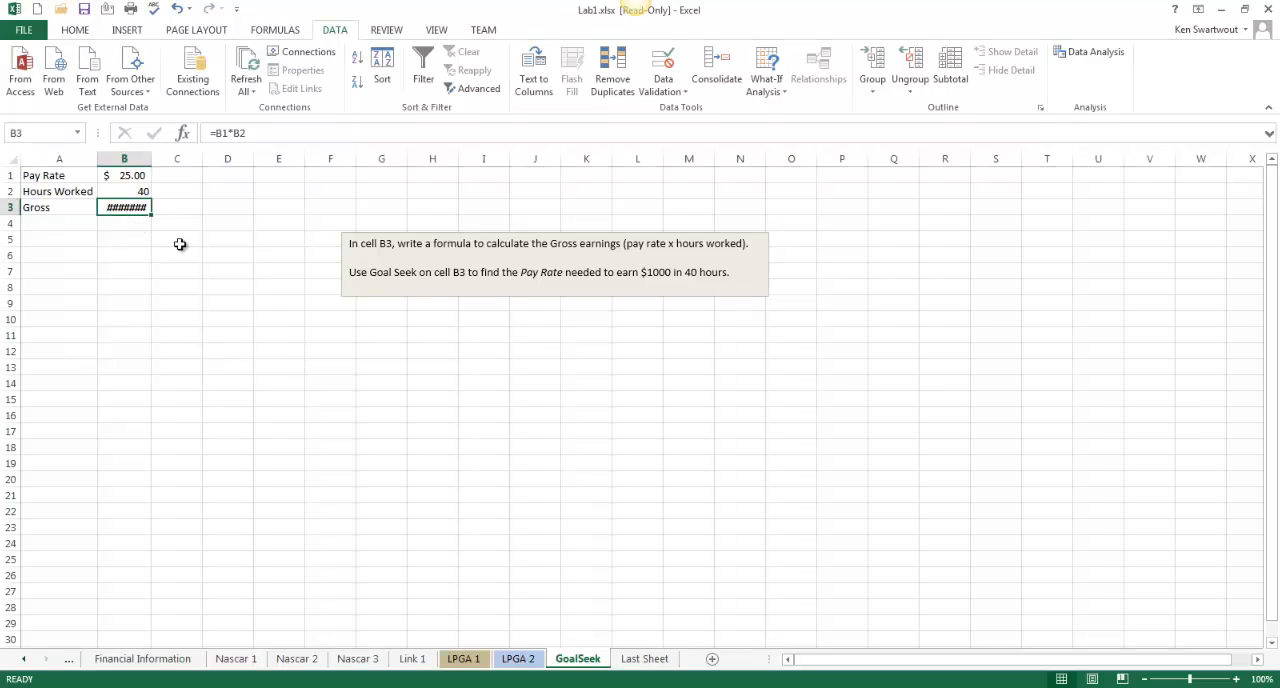
Autofit column B to its contents and check the pay rate in B1
double_click(149, 160)
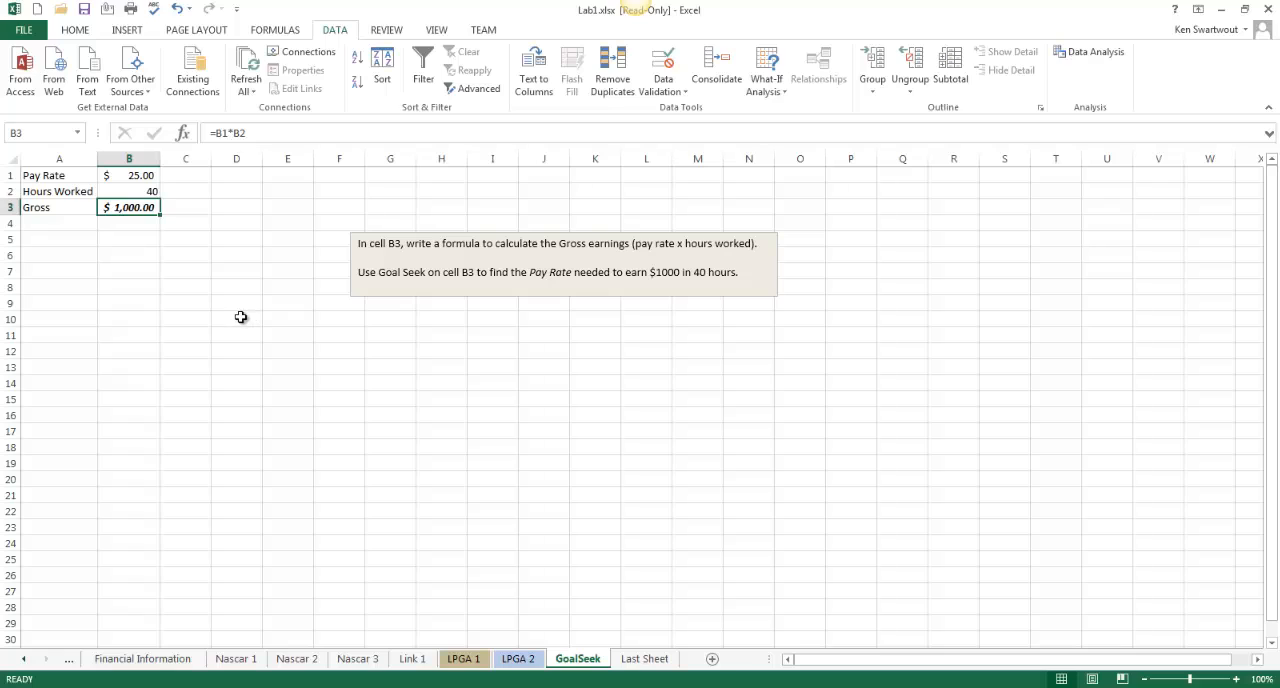
left_click(145, 177)
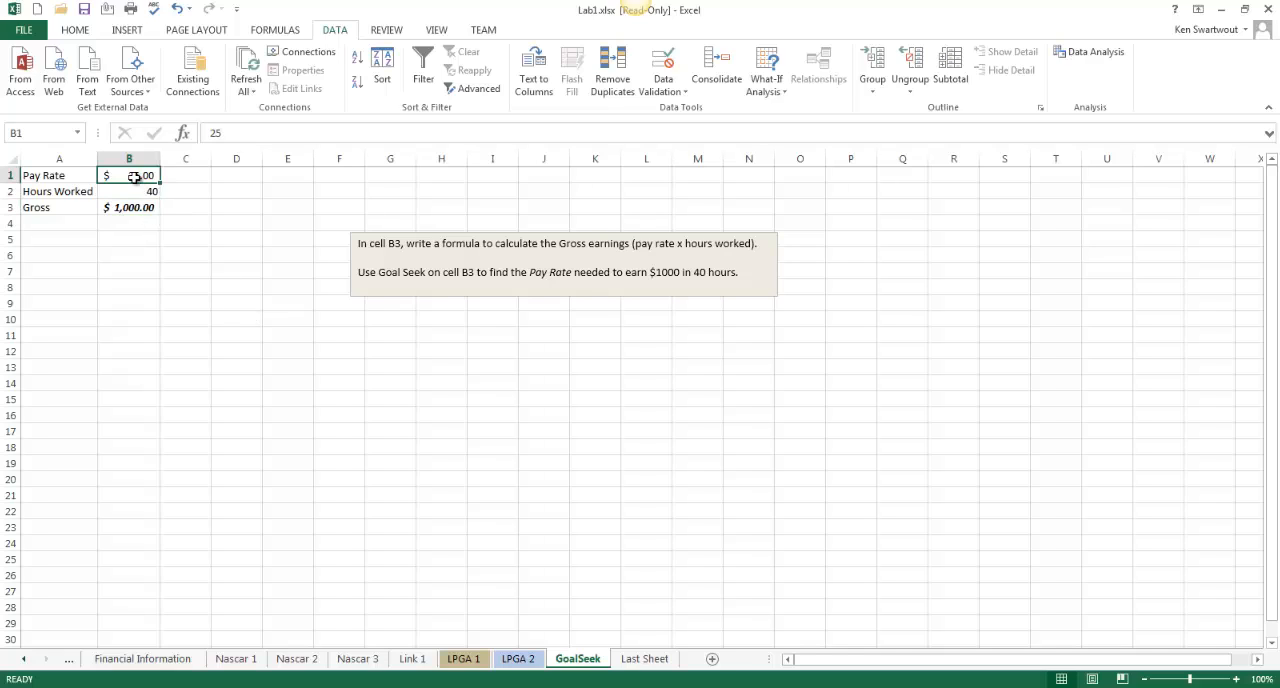
left_click(172, 276)
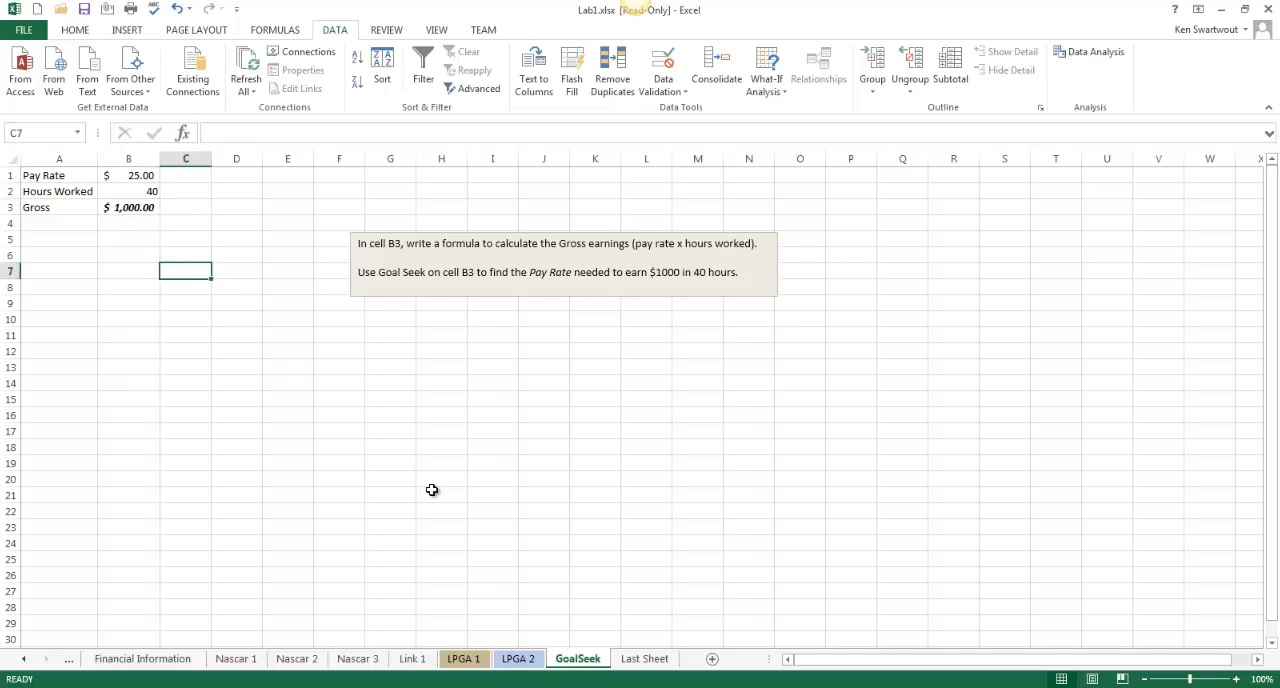
Show Last Sheet in Page Layout view and enter the author's full name in the header's left section
left_click(645, 659)
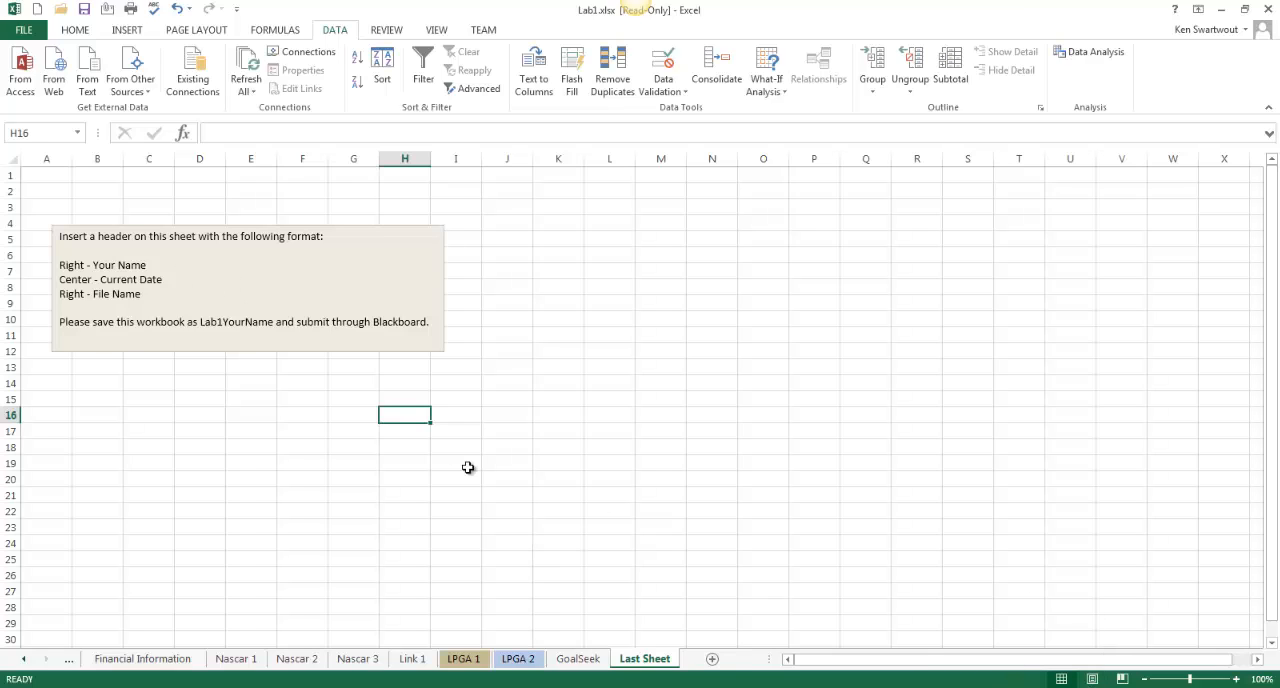
left_click(1093, 679)
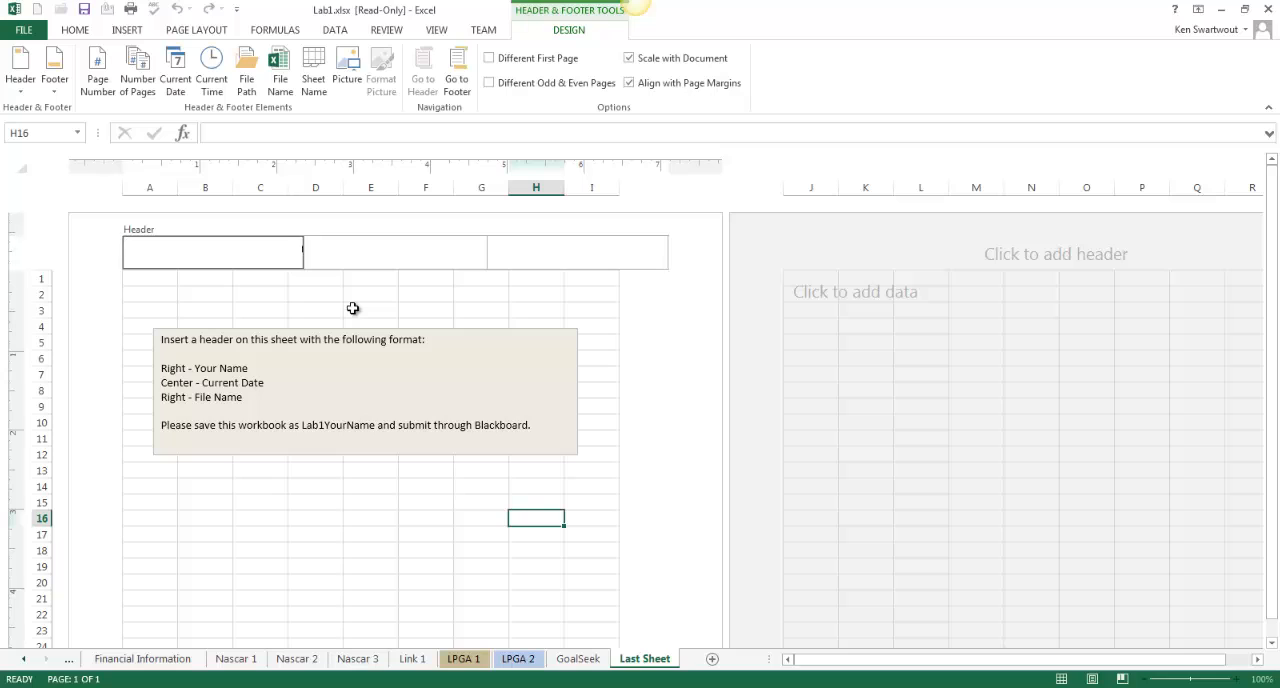
type("Ken Swartwout")
Insert the current date in the header's center section and the file name in its right section
left_click(376, 252)
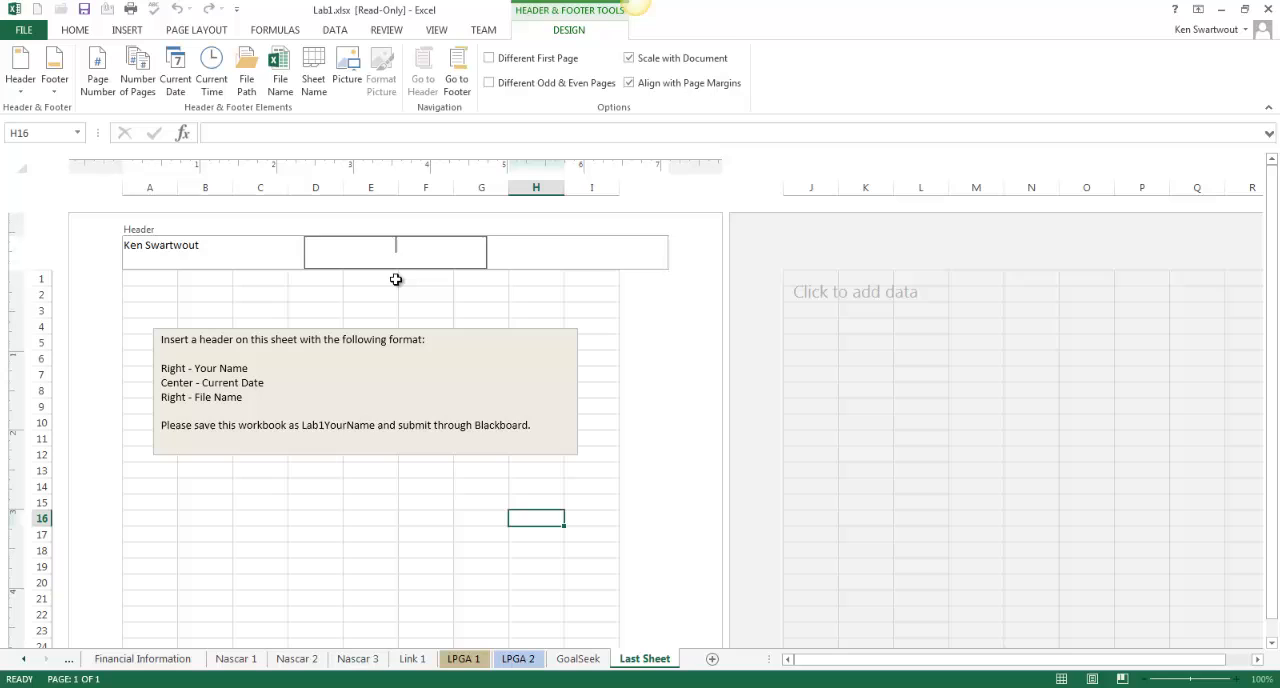
left_click(176, 86)
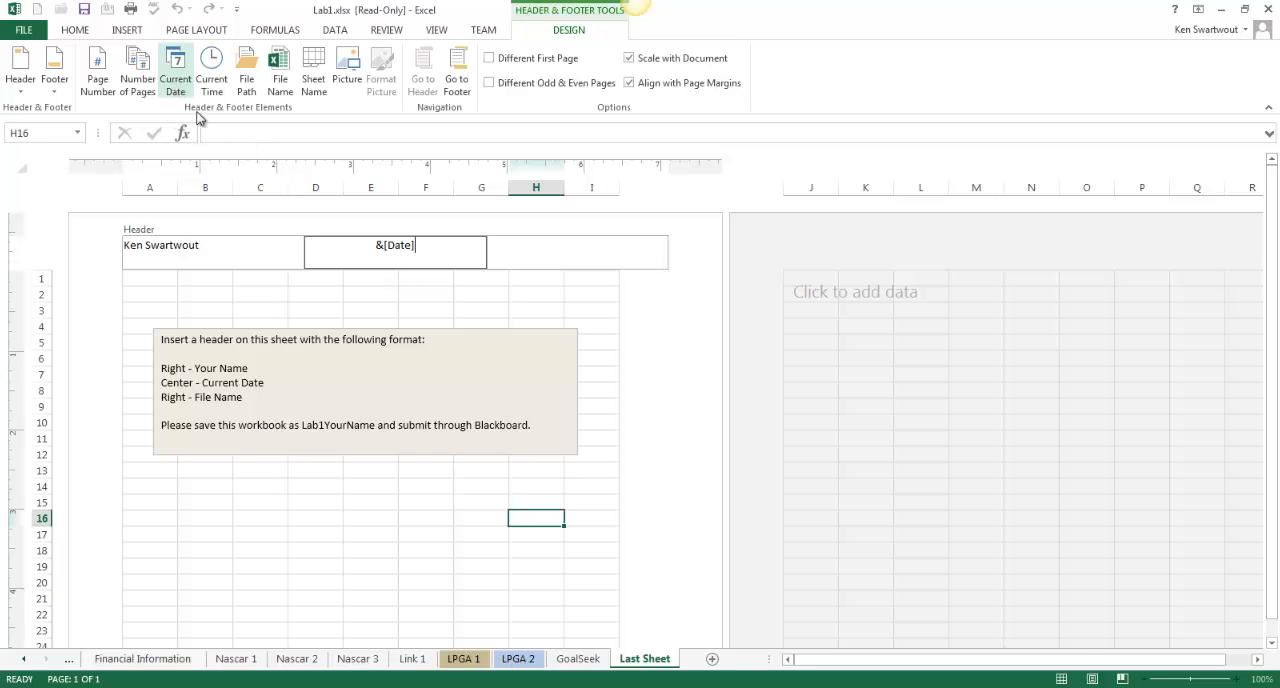
left_click(563, 258)
left_click(280, 78)
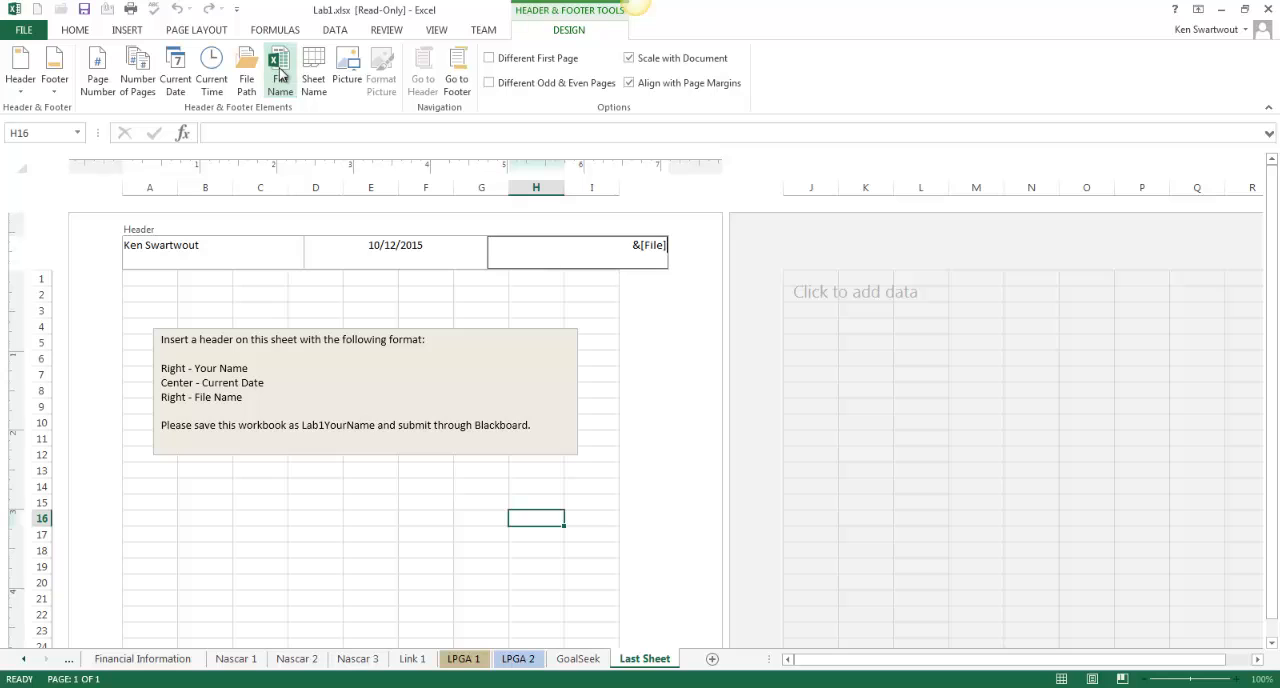
left_click(378, 502)
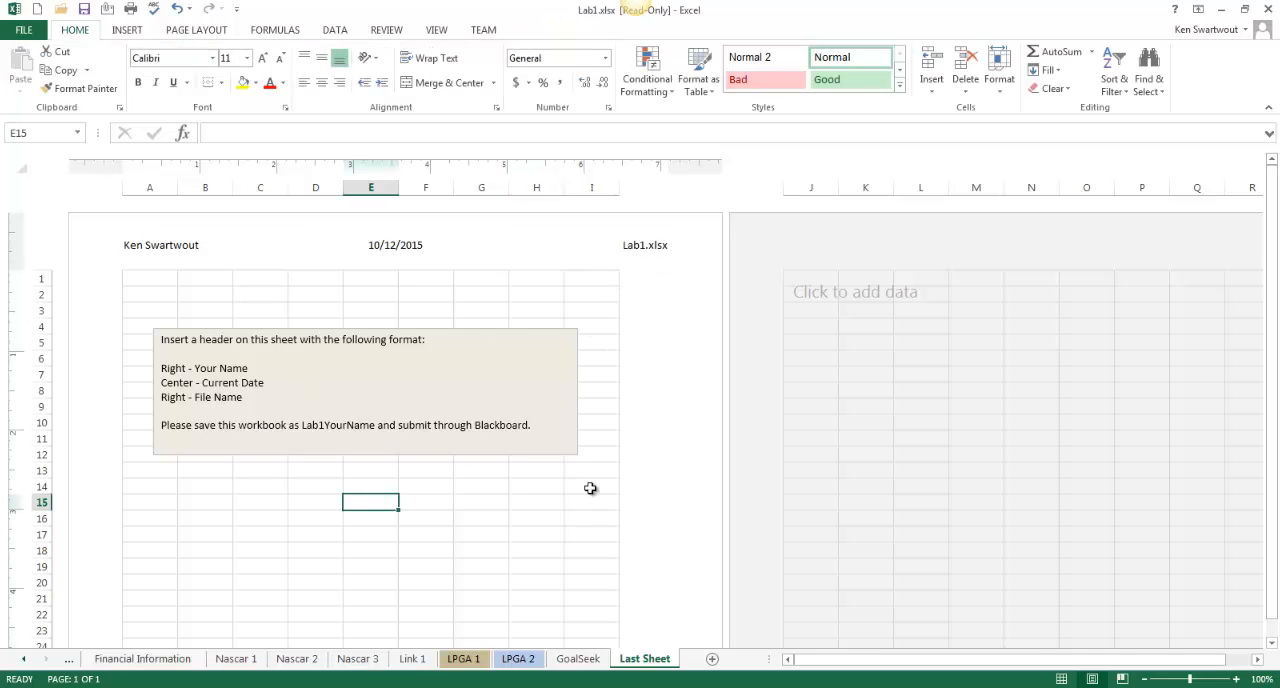
Compare Last Sheet in Normal and Page Layout views to check the header, and leave it in Normal view
left_click(1063, 680)
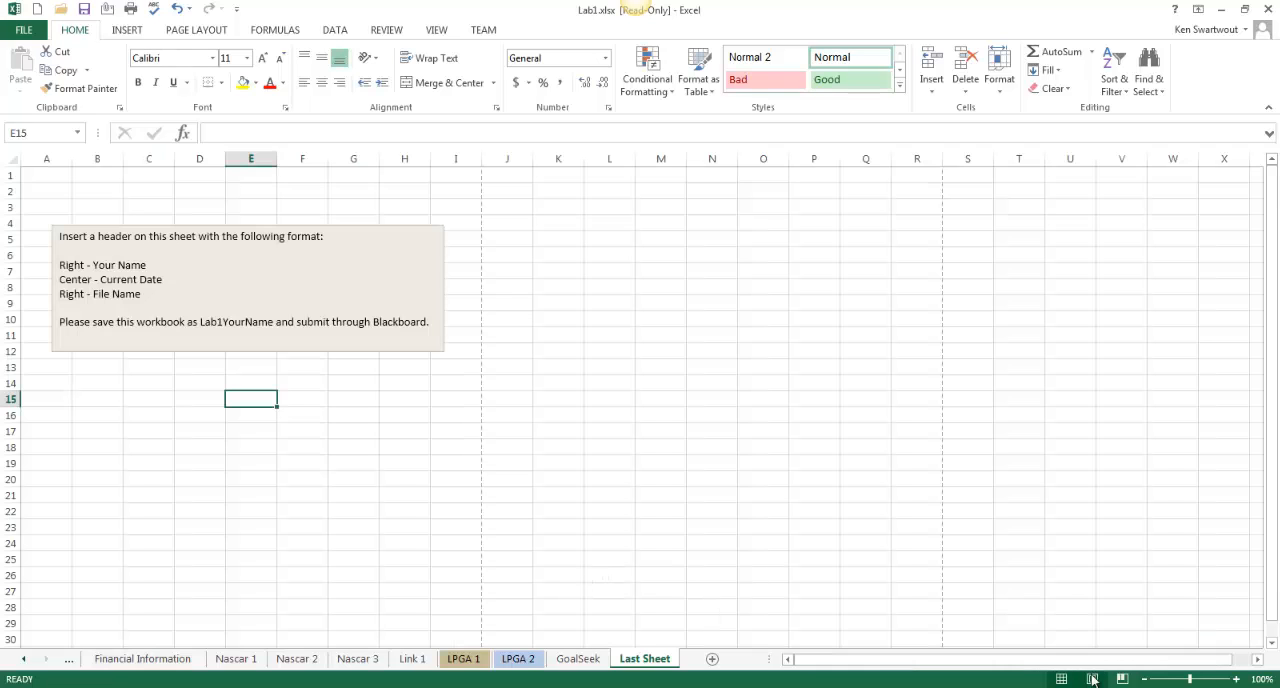
left_click(1092, 679)
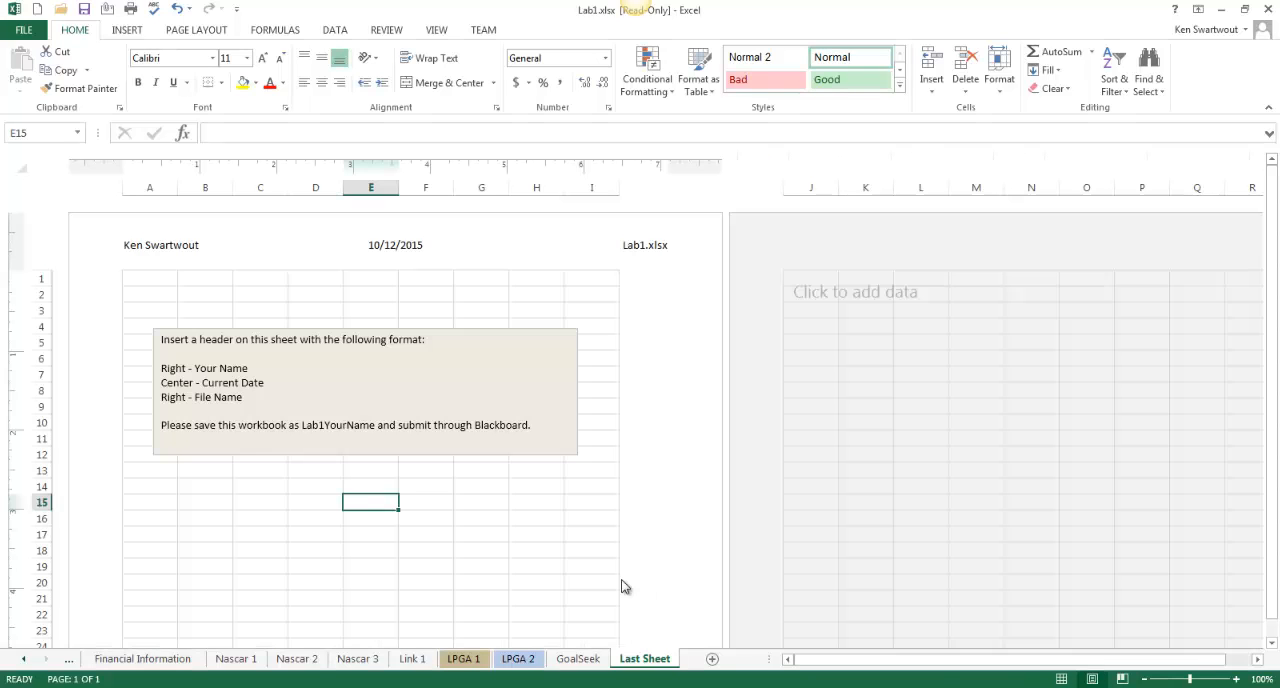
left_click(1061, 680)
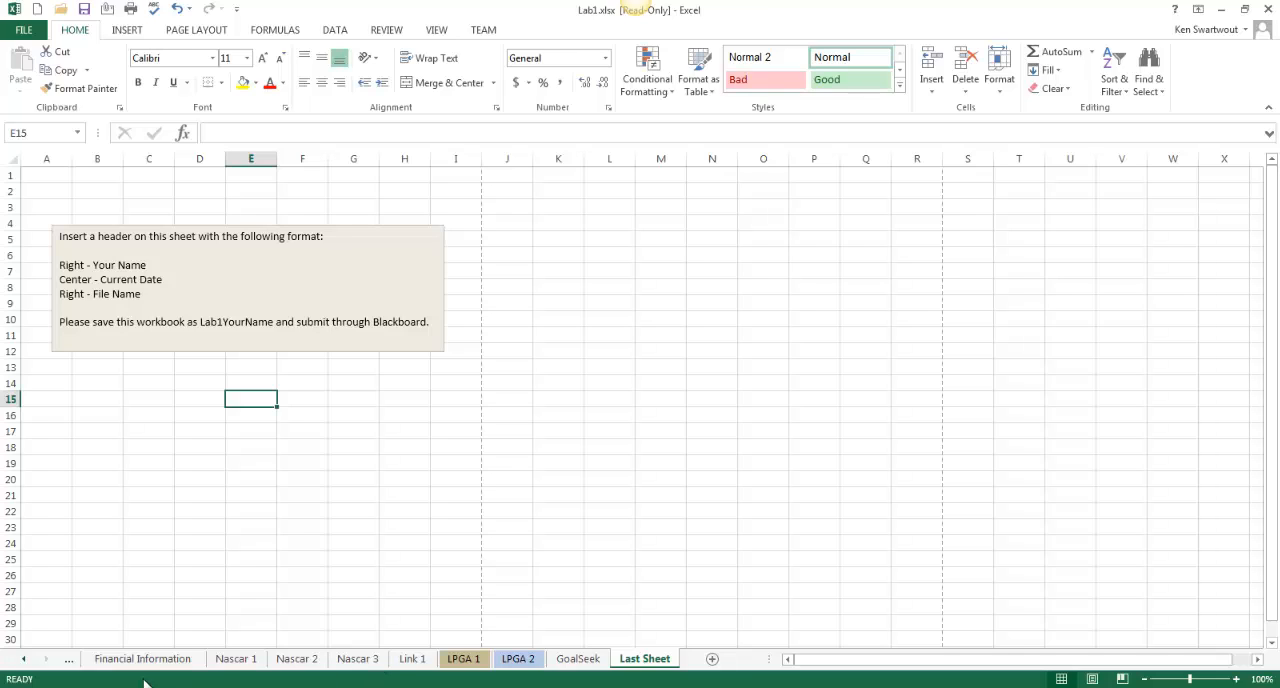
Return to the Basic Formulas sheet at the start of the workbook
left_click(25, 660)
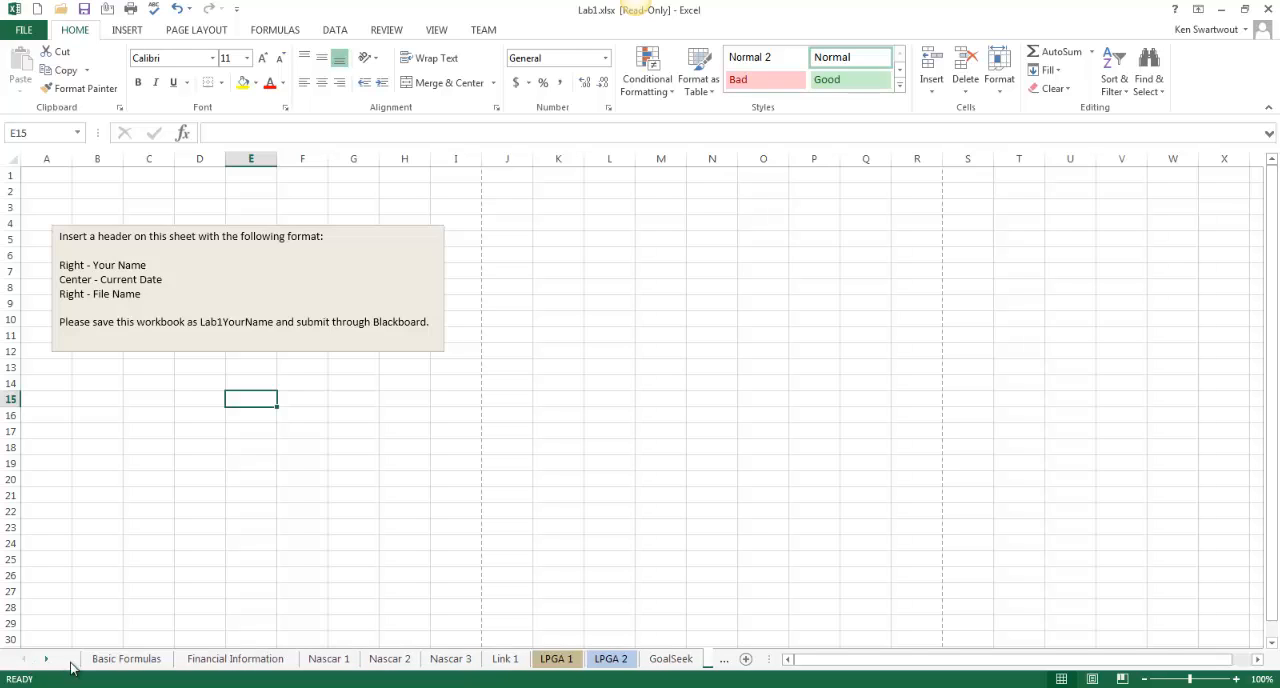
left_click(118, 658)
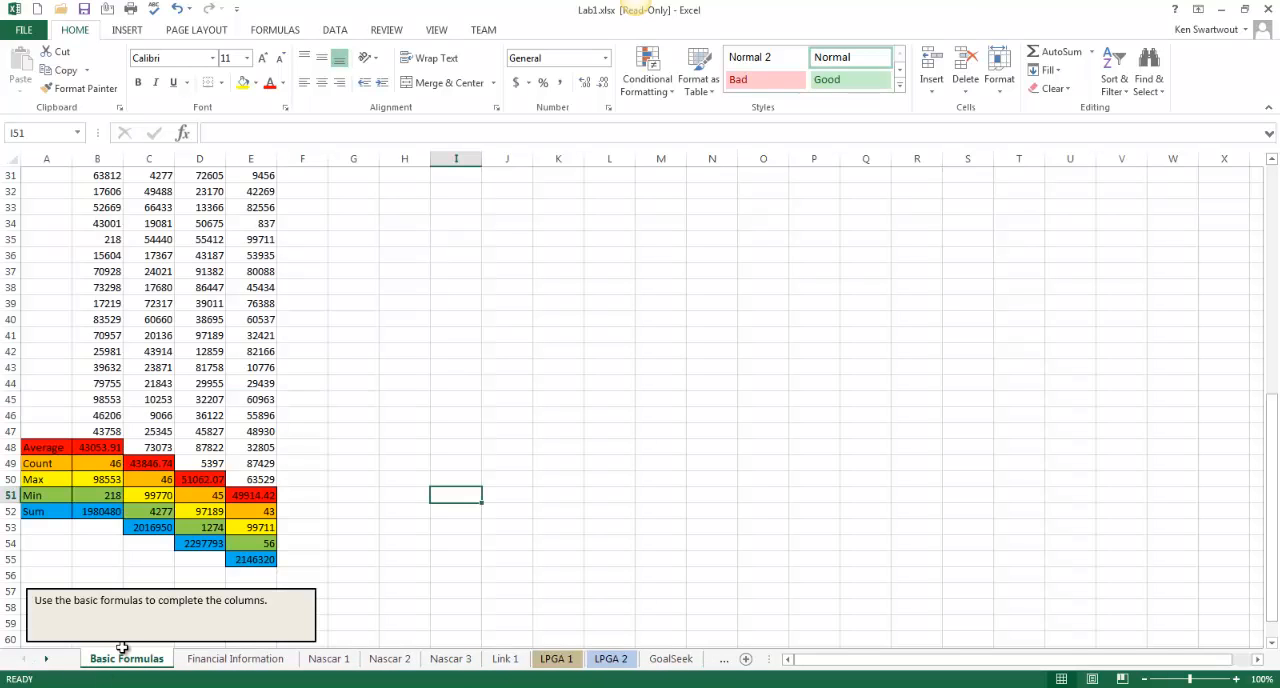